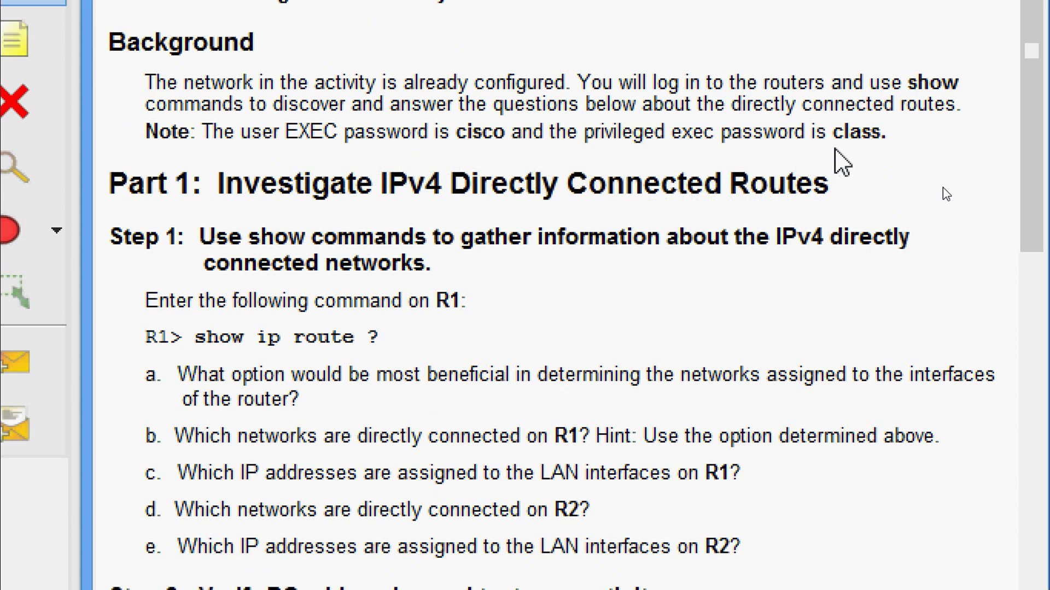
Open router R1's command line and log in with the user EXEC password
scroll(469, 276, down, 1)
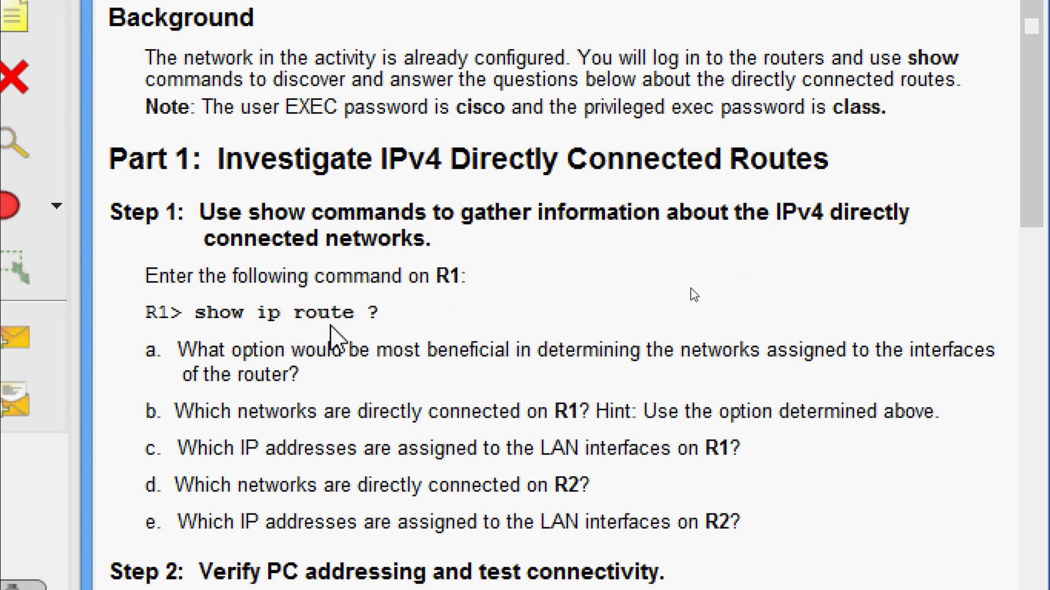
scroll(331, 328, down, 2)
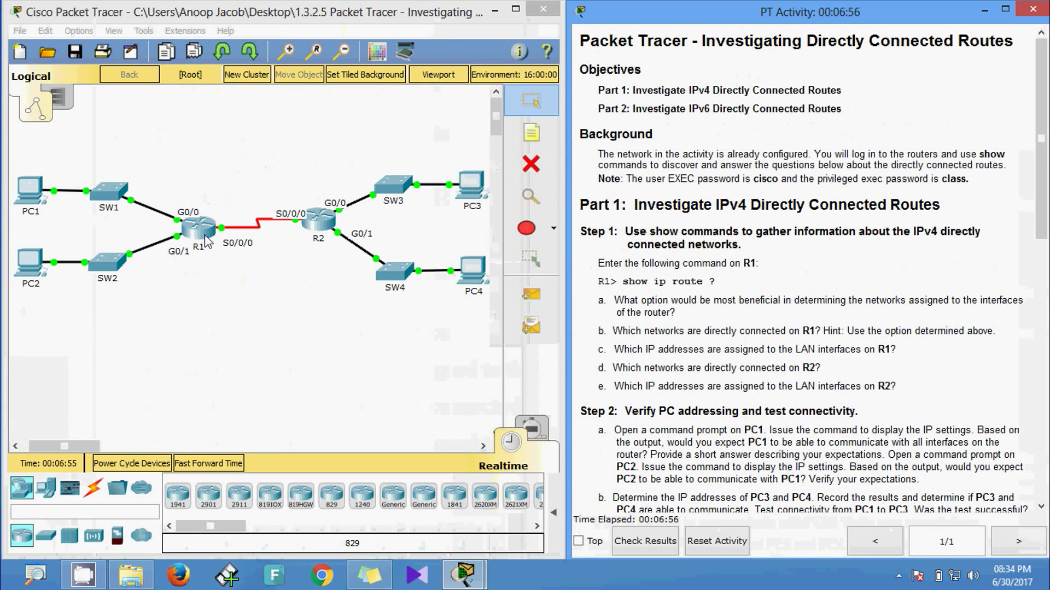
click(202, 235)
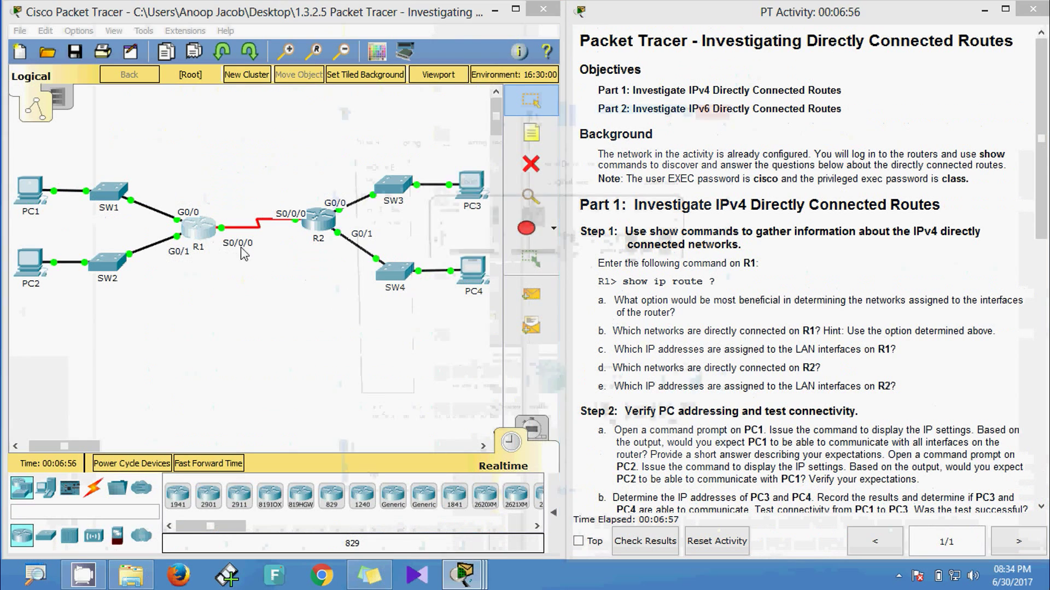
click(440, 141)
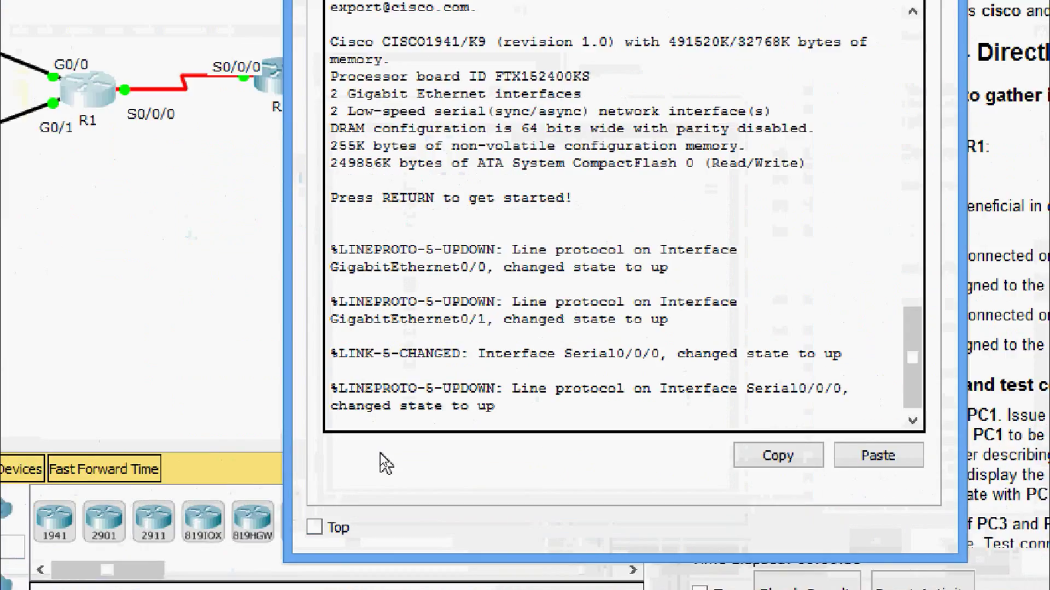
key(Return)
key(Return)
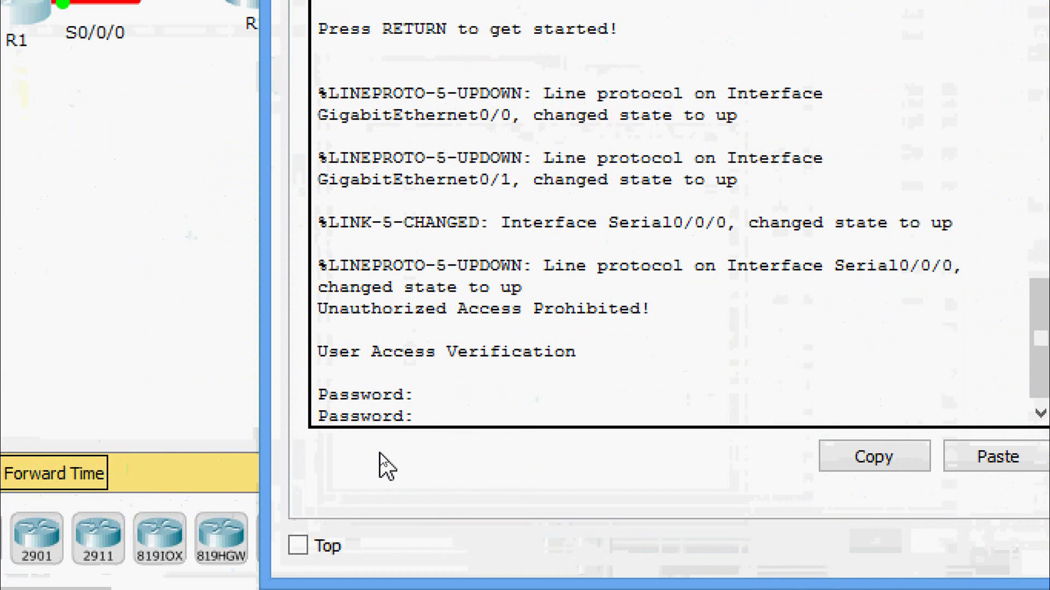
key(Return)
Enter privileged EXEC mode on R1 with the enable command and the privileged EXEC password
text(ena)
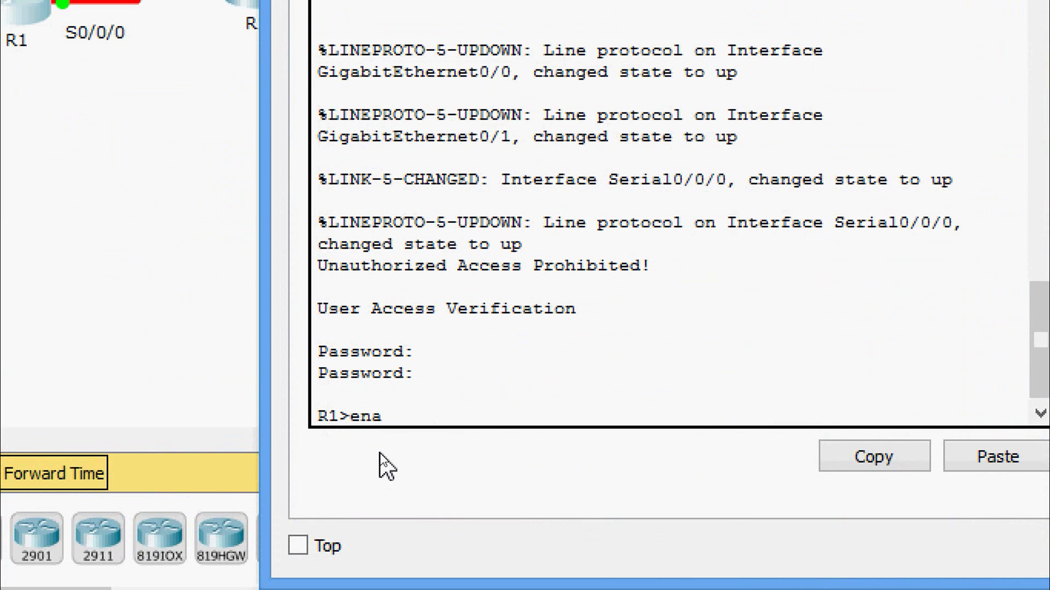
key(Tab)
key(Return)
key(Return)
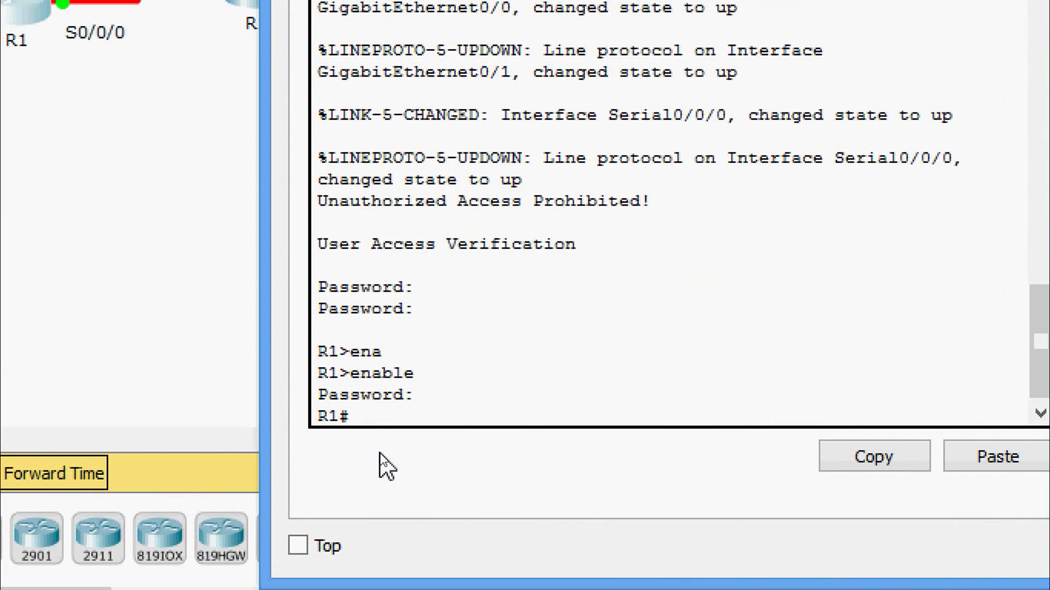
List the available options for show ip route on R1 with "?" and highlight the connected option
text(sh)
key(Tab)
text(ip )
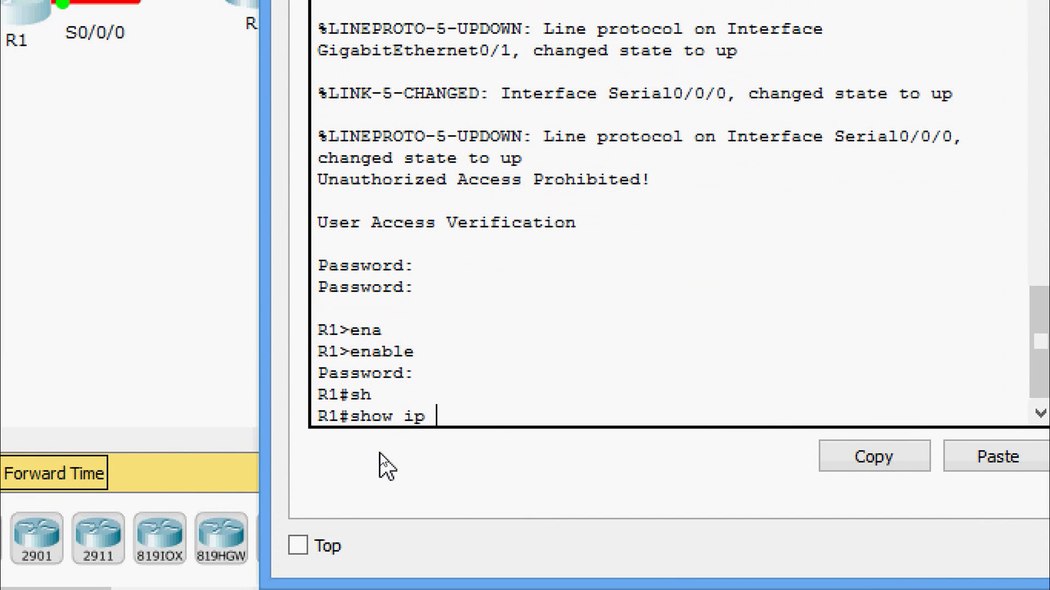
text(rou)
key(Tab)
text(?)
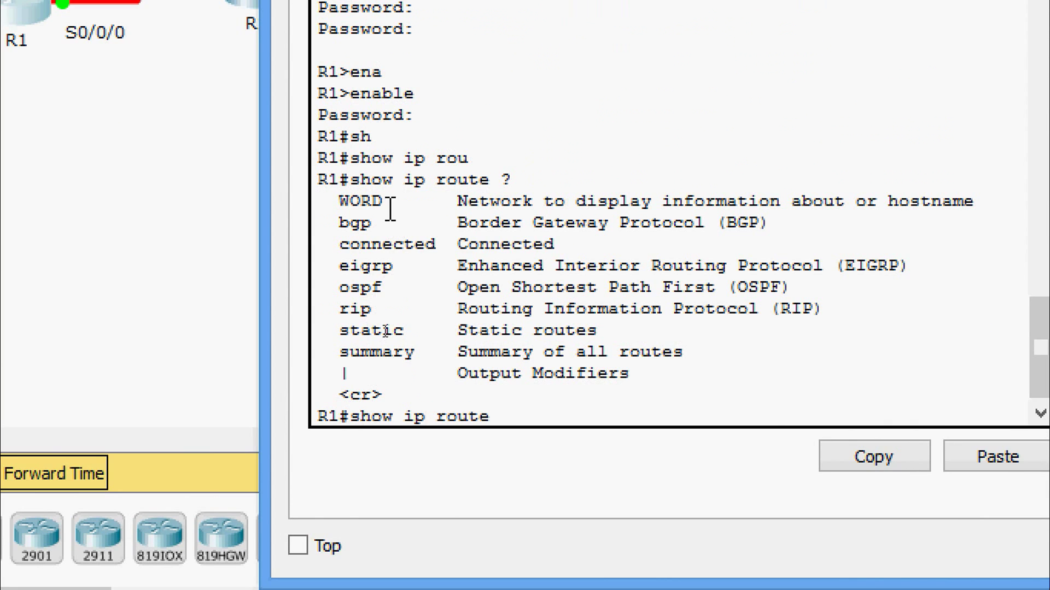
drag(369, 254, 507, 262)
click(533, 254)
drag(568, 244, 346, 255)
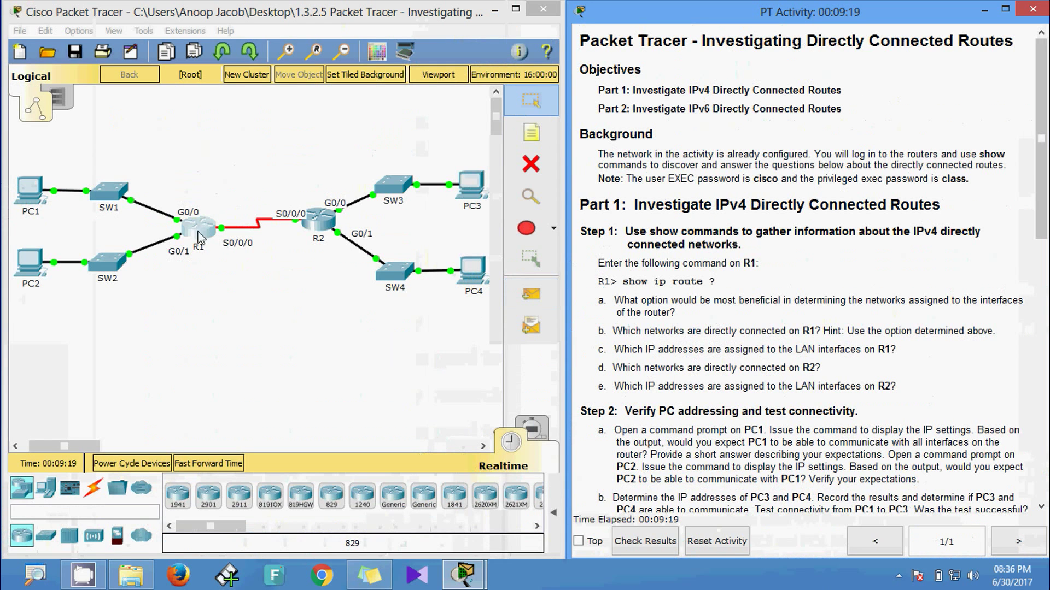
Run show ip route connected on R1 and highlight the directly connected networks
click(198, 238)
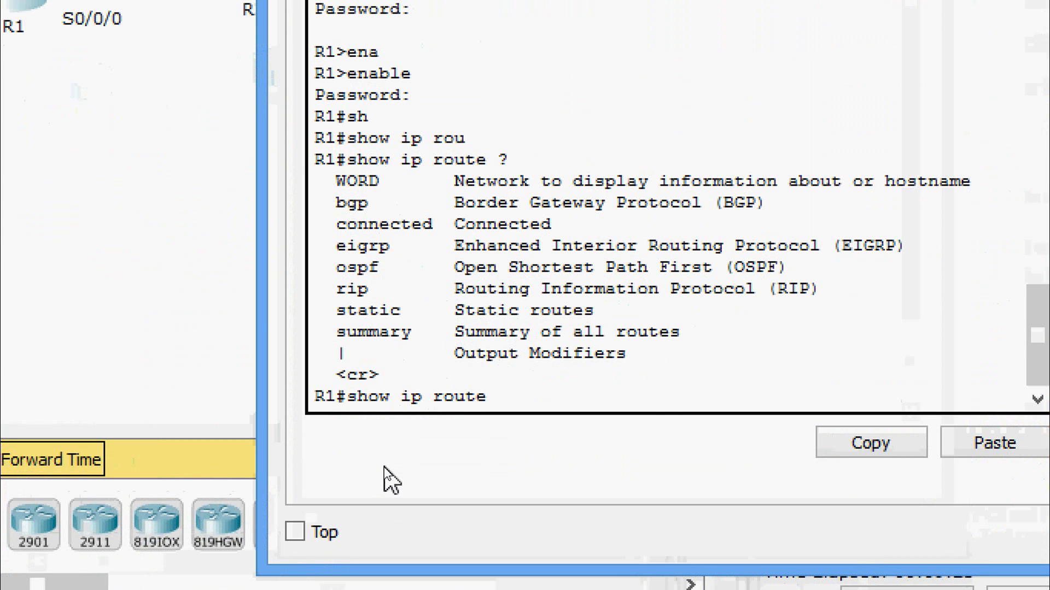
text(con)
key(Tab)
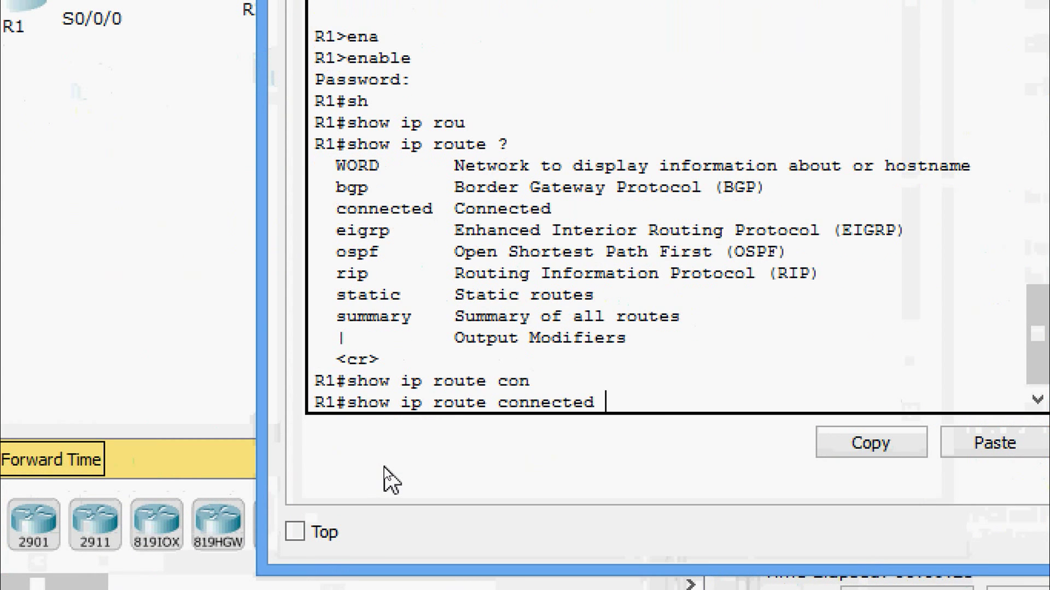
key(Return)
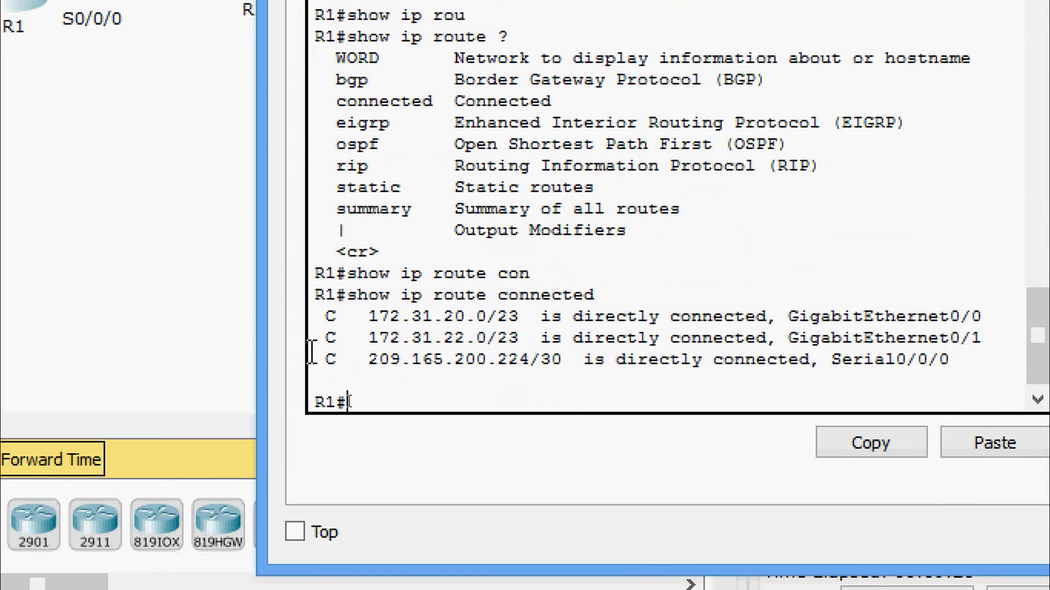
drag(326, 316, 954, 377)
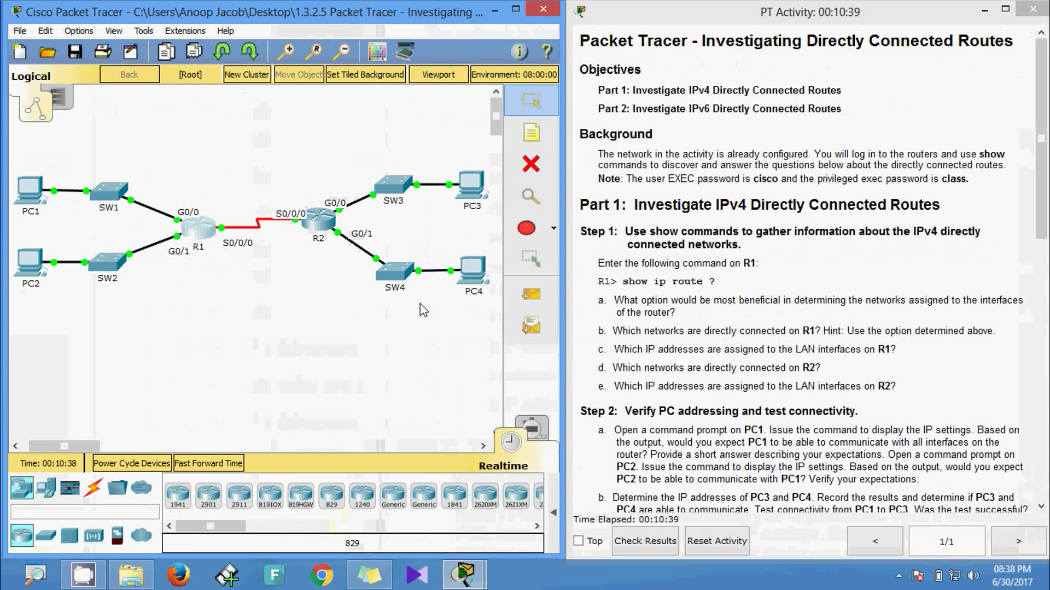
Run show ip interface brief on R1 and highlight the GigabitEthernet interface addresses
click(198, 228)
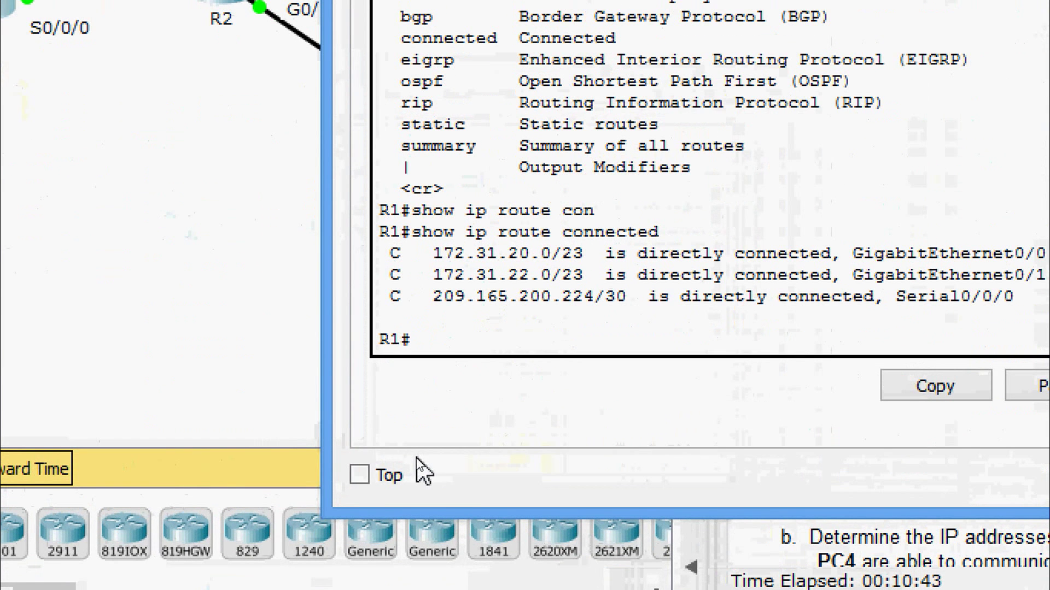
text(sh)
key(Tab)
text(ip inter)
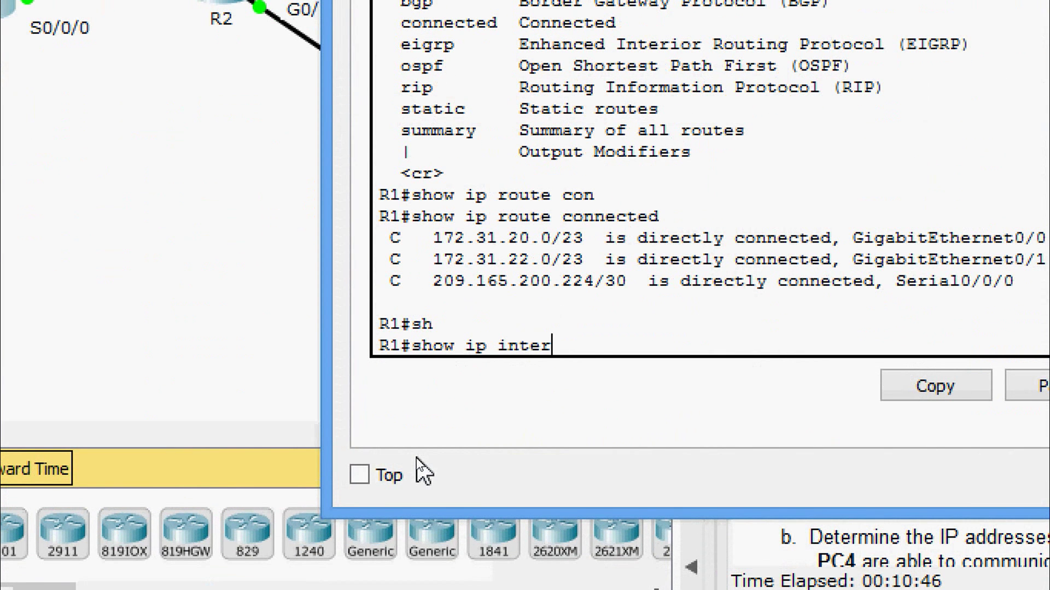
key(Tab)
text(b)
key(Tab)
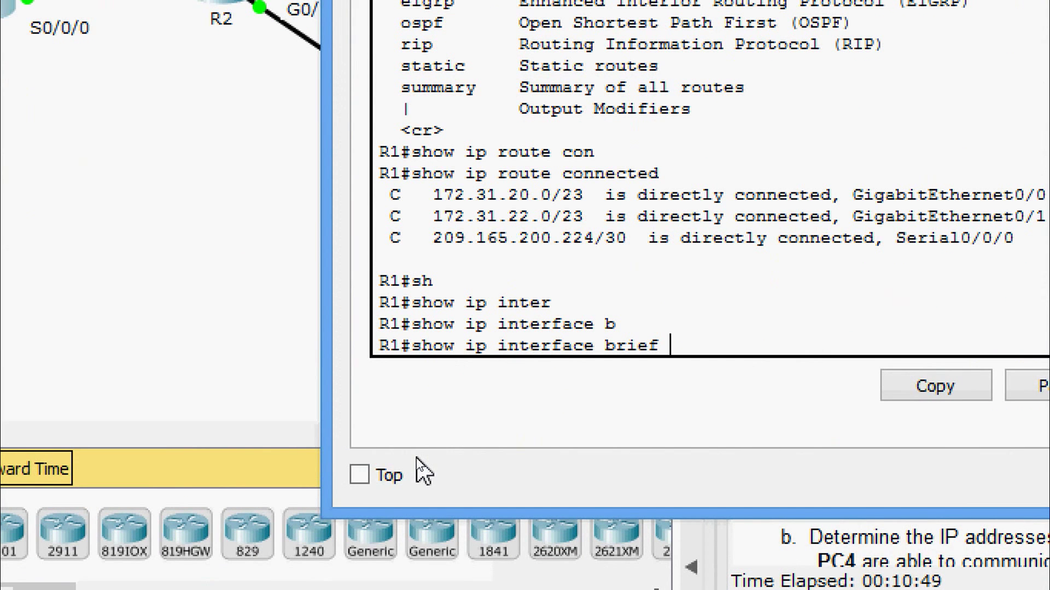
key(Return)
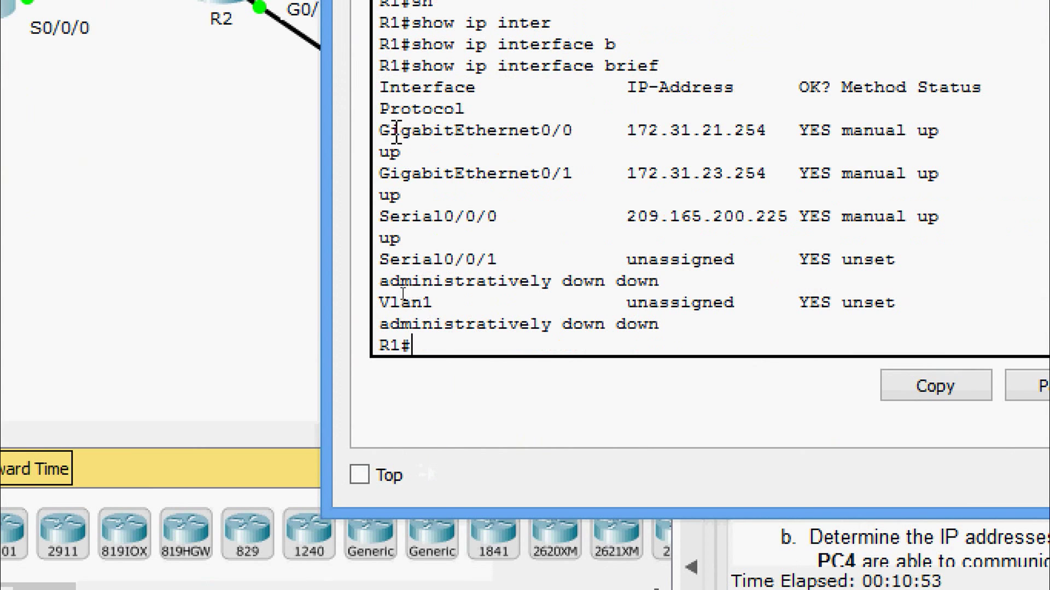
drag(380, 130, 940, 218)
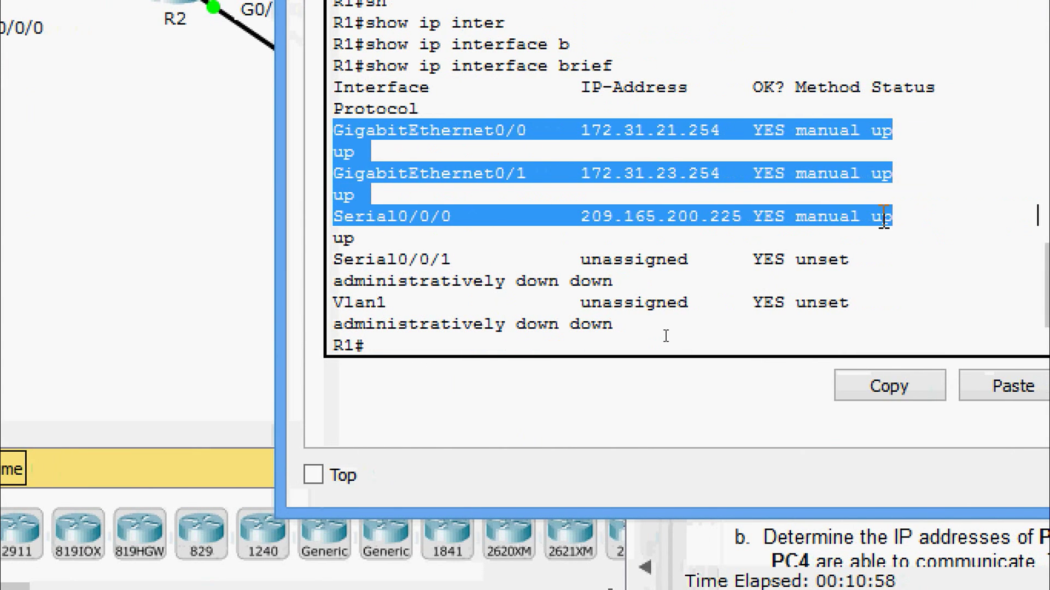
click(642, 200)
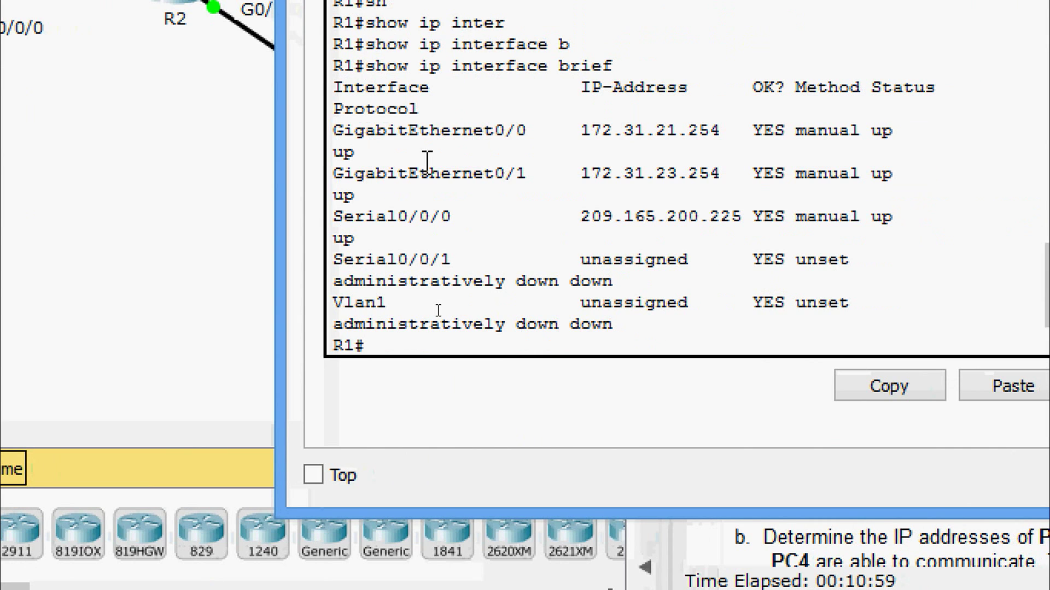
drag(334, 131, 894, 183)
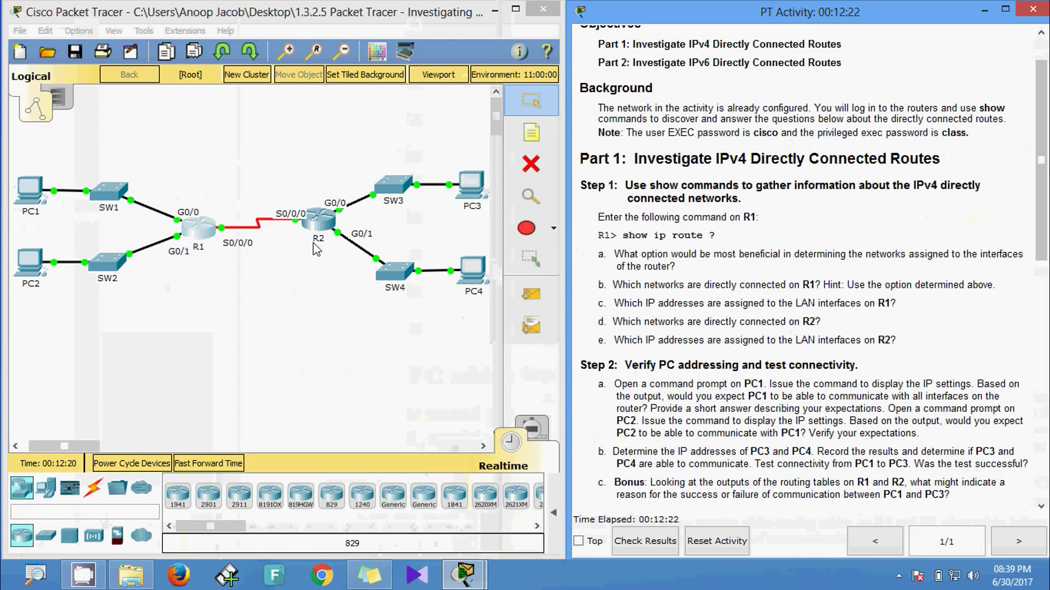
Log in to router R2's command line with the user password and enter privileged EXEC mode with its password
click(319, 225)
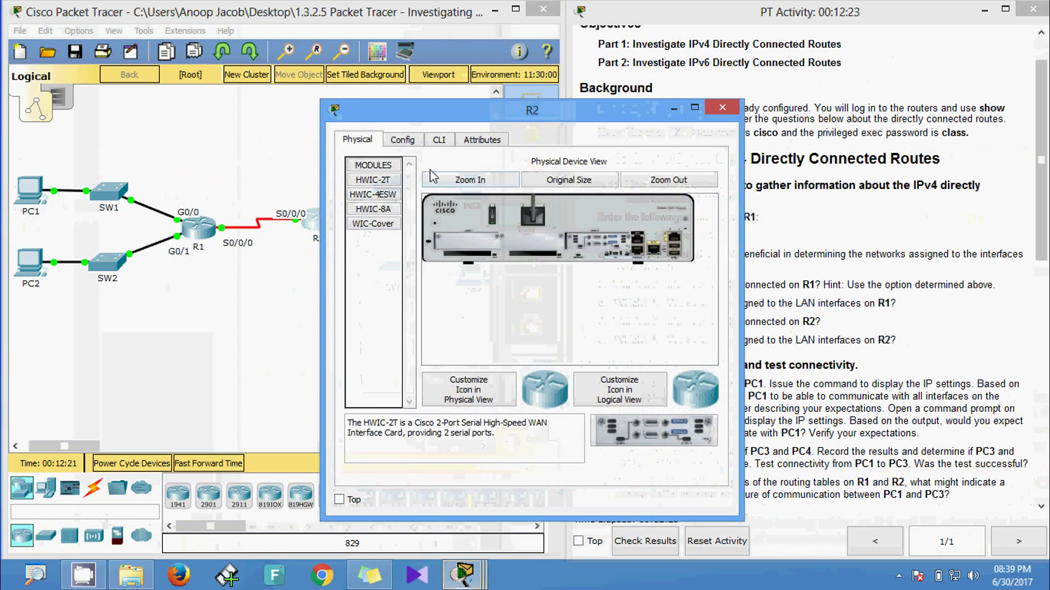
click(439, 140)
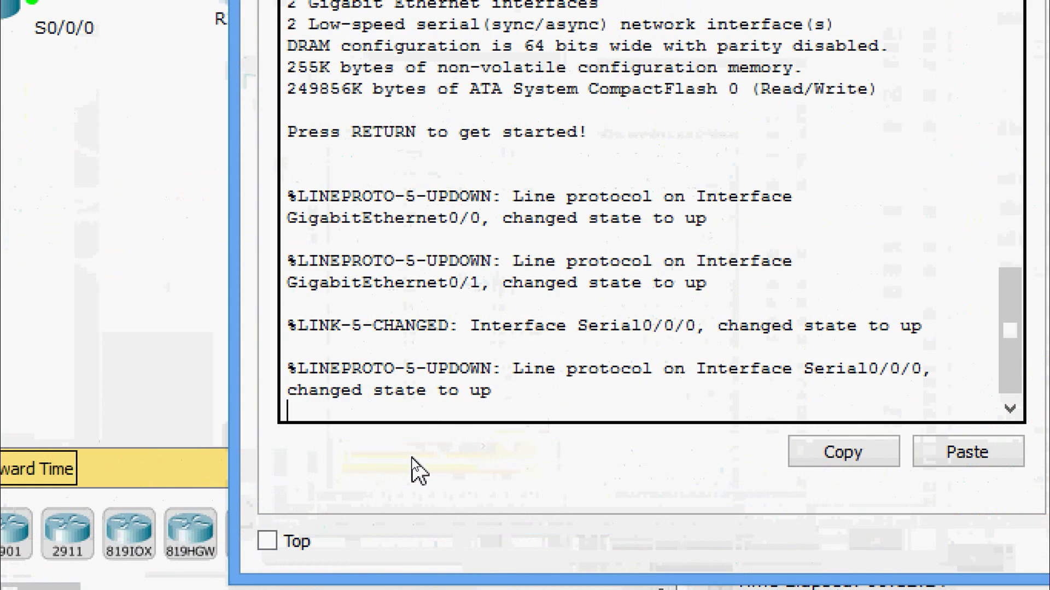
key(Return)
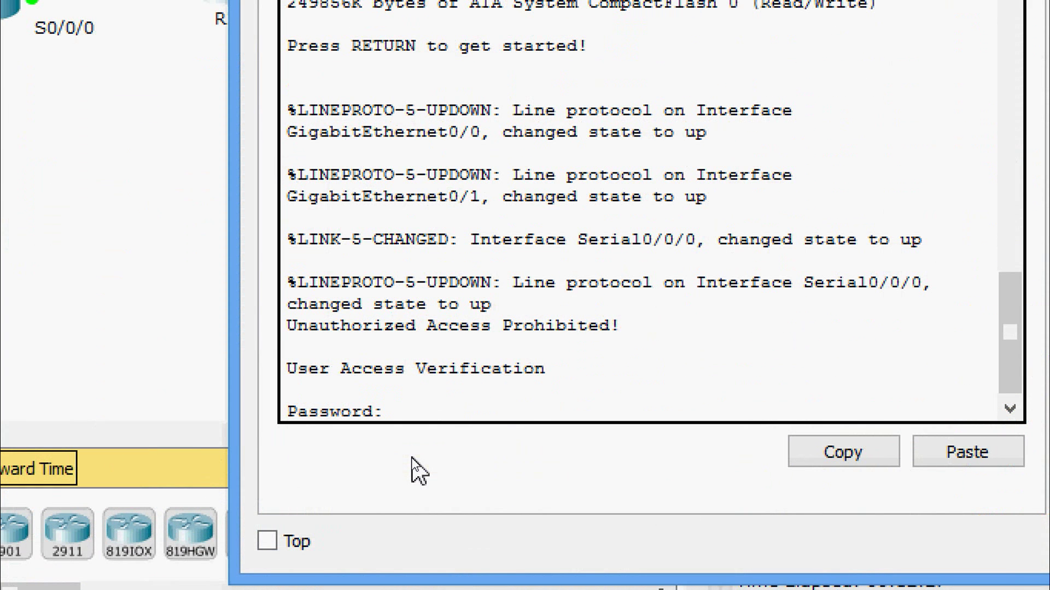
key(Return)
text(en)
key(Return)
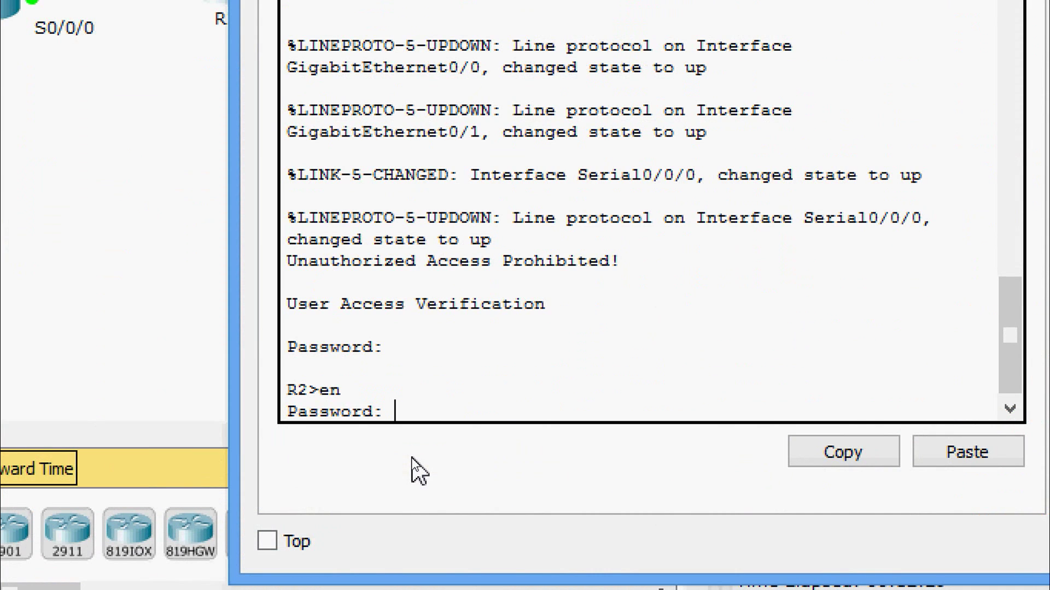
key(Return)
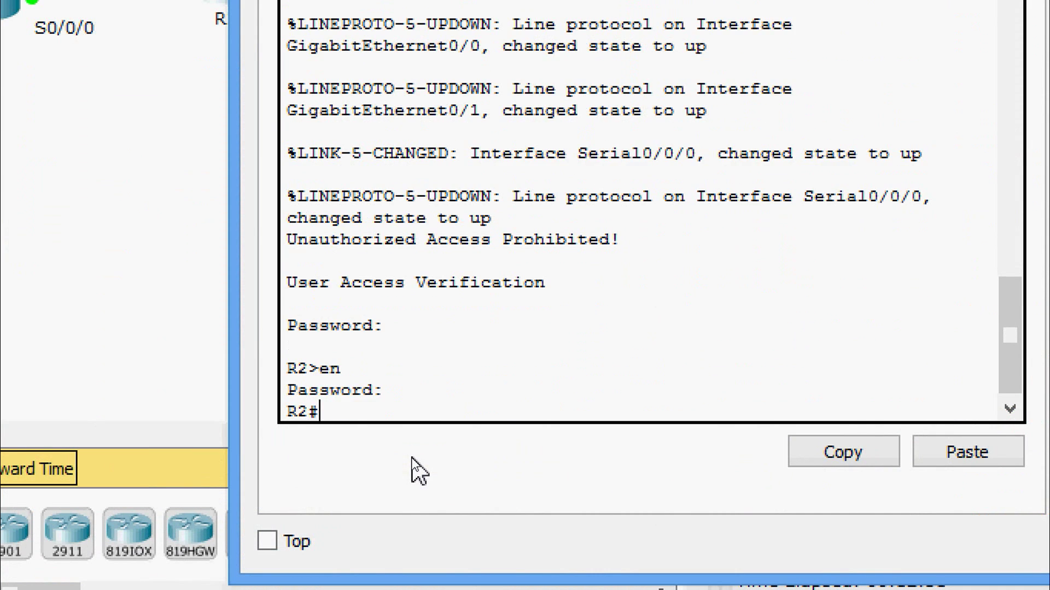
Run show ip route connected on R2, highlight the directly connected networks, and return to the activity instructions
text(sh)
key(Tab)
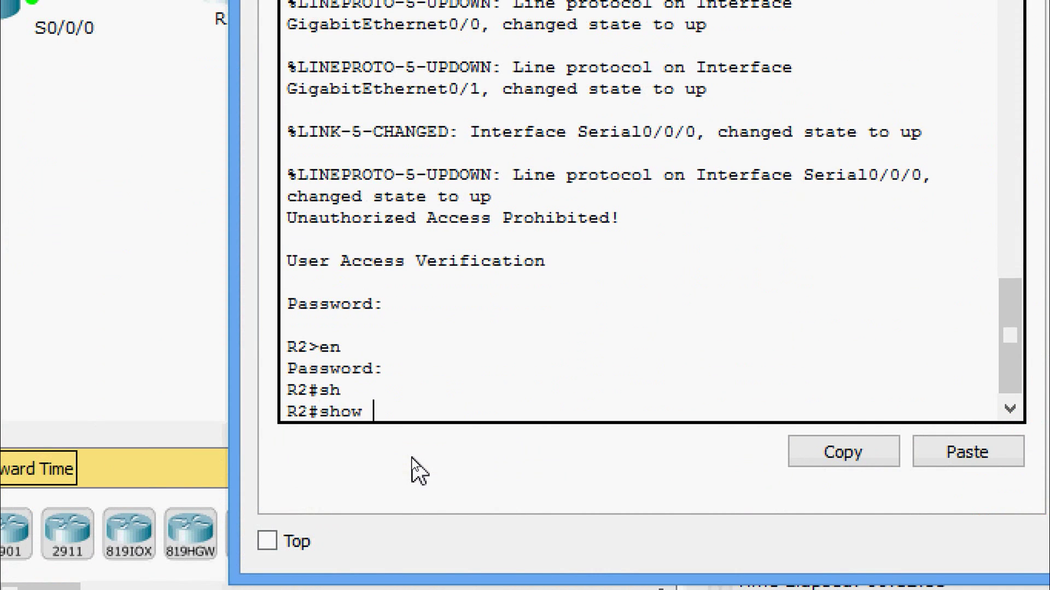
text(ip)
key(Tab)
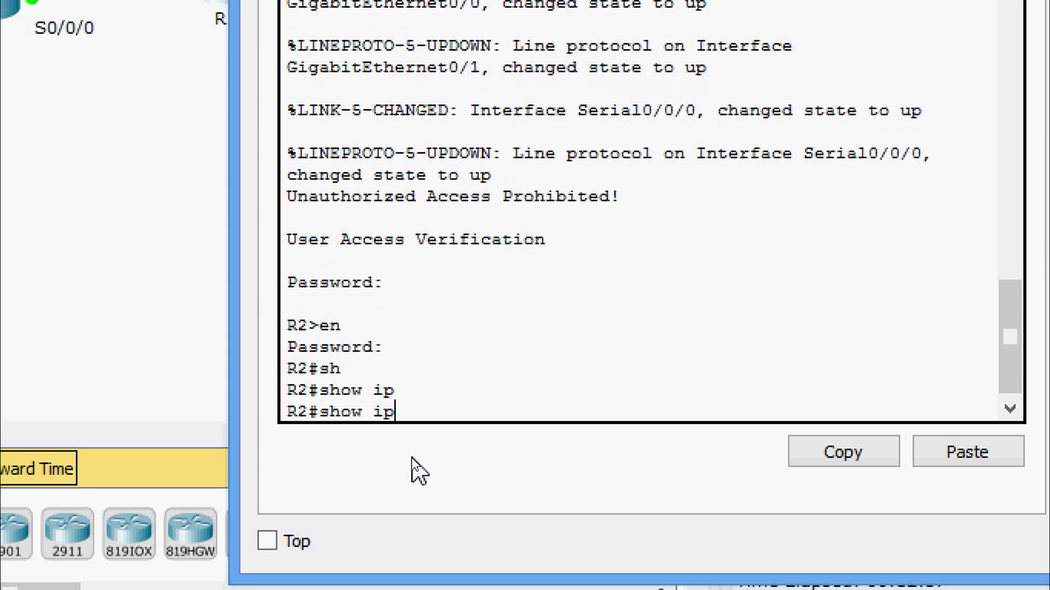
text(rou)
key(Tab)
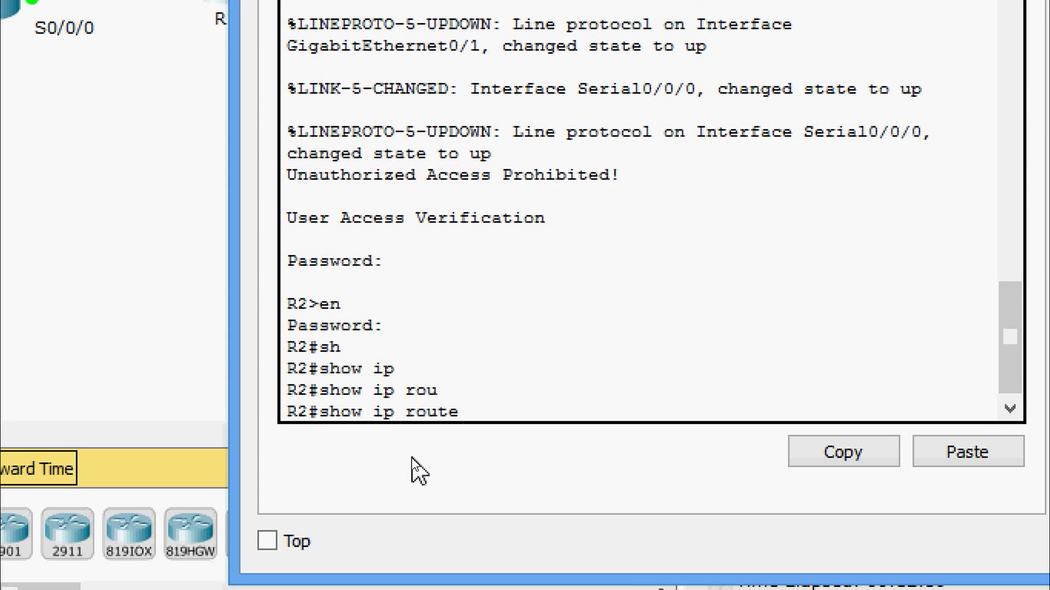
text(con)
key(Tab)
key(Return)
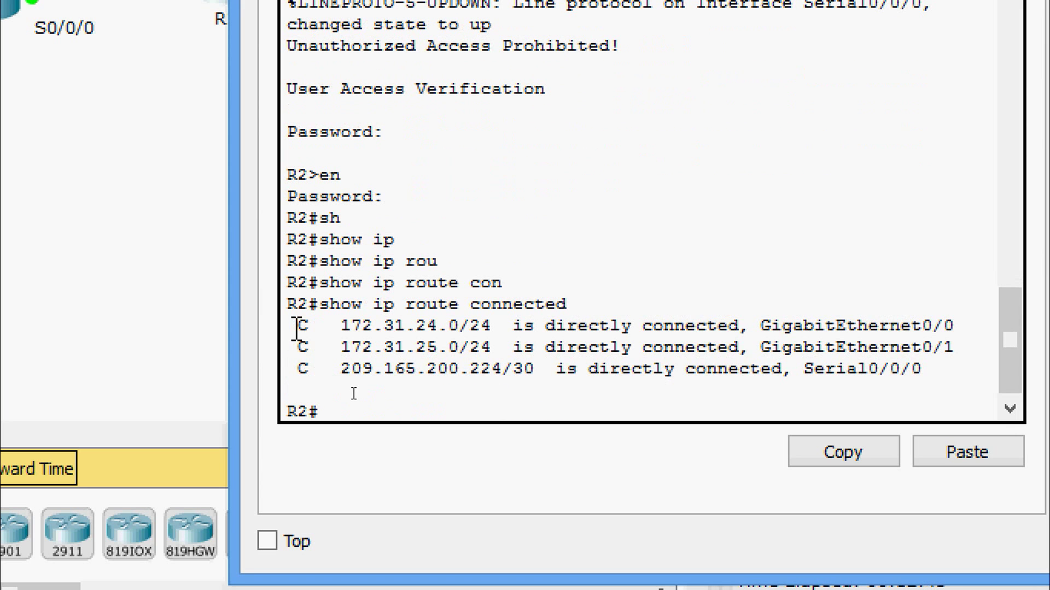
drag(296, 326, 931, 387)
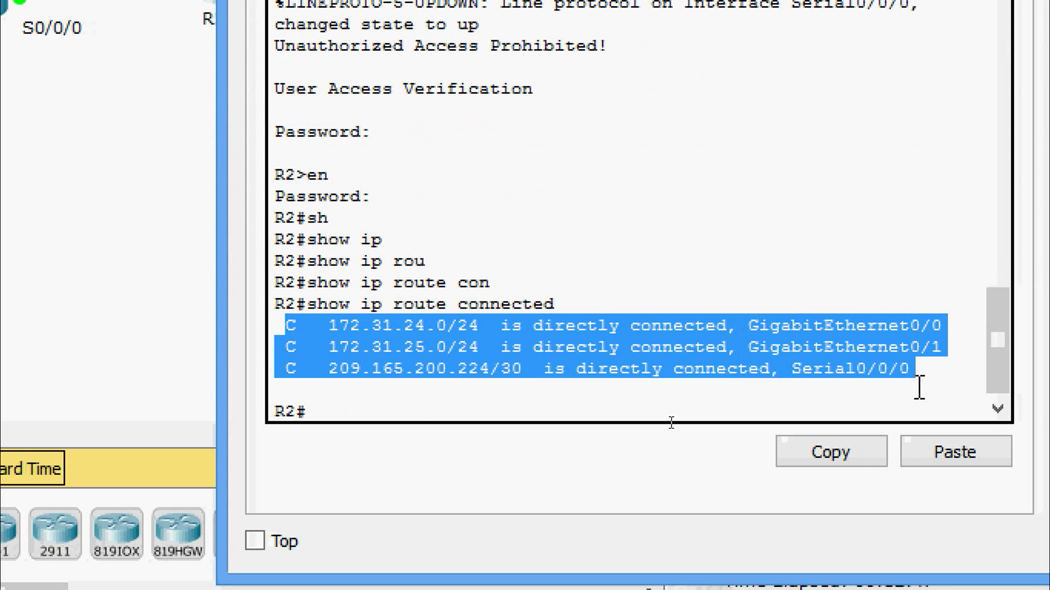
key(alt+Tab)
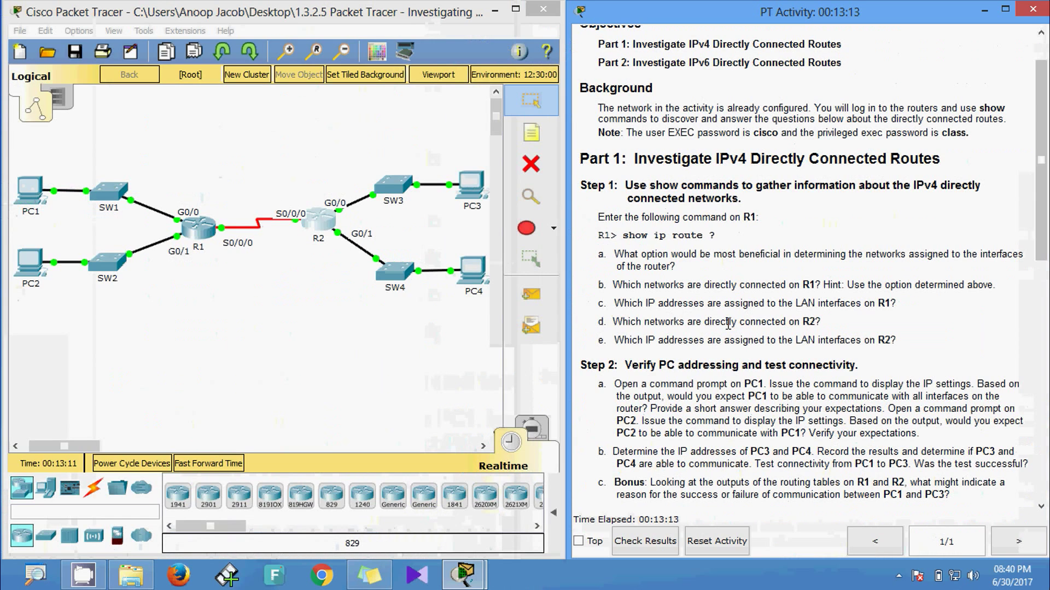
Run show ip interface brief on R2 to display the addresses assigned to its interfaces
click(332, 226)
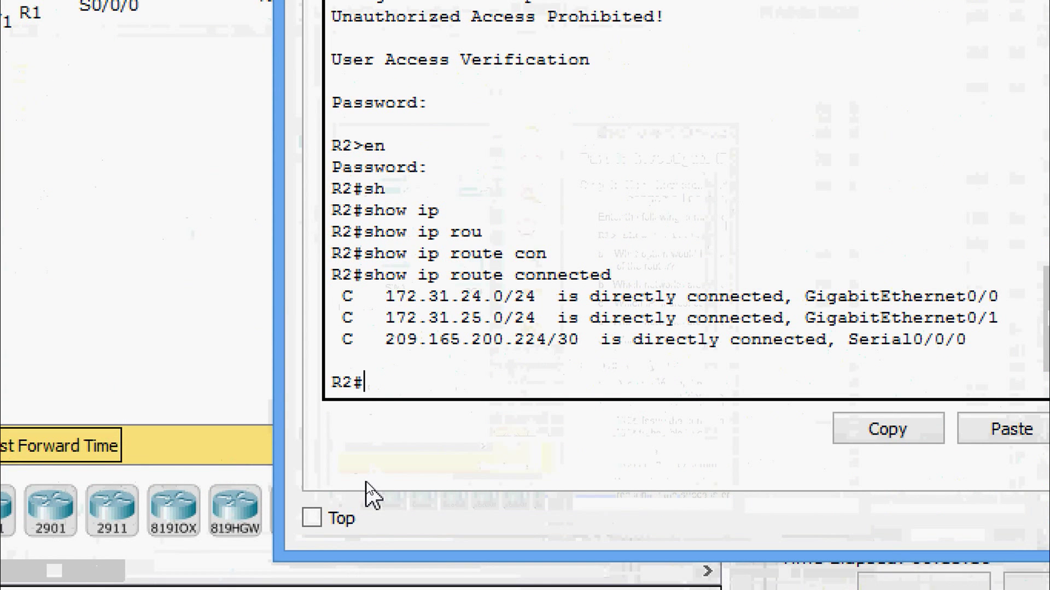
text(sh)
key(Tab)
text(i)
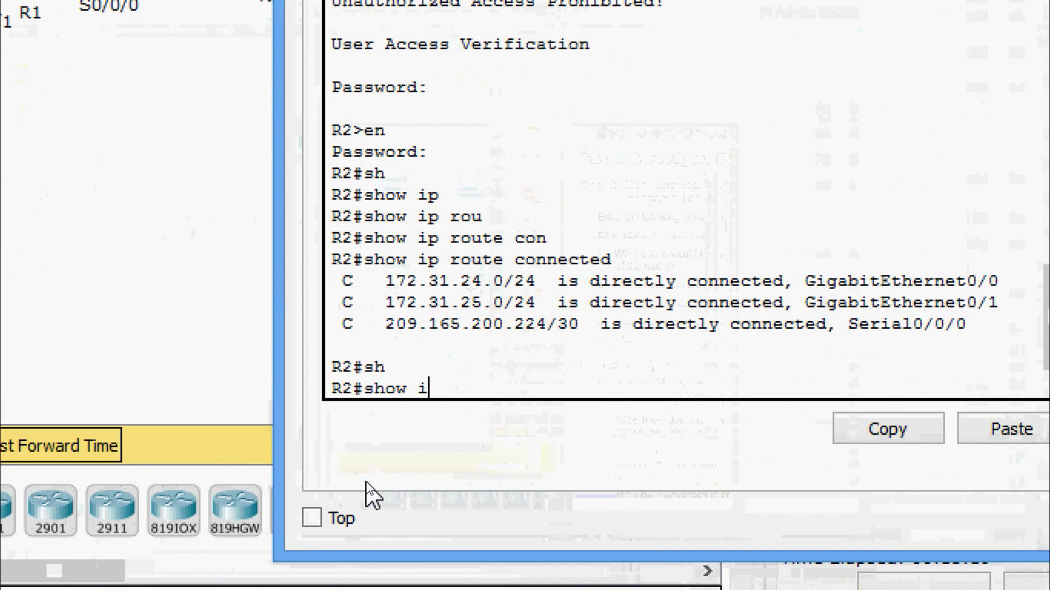
text(p inter)
key(Tab)
text(b)
key(Tab)
key(Return)
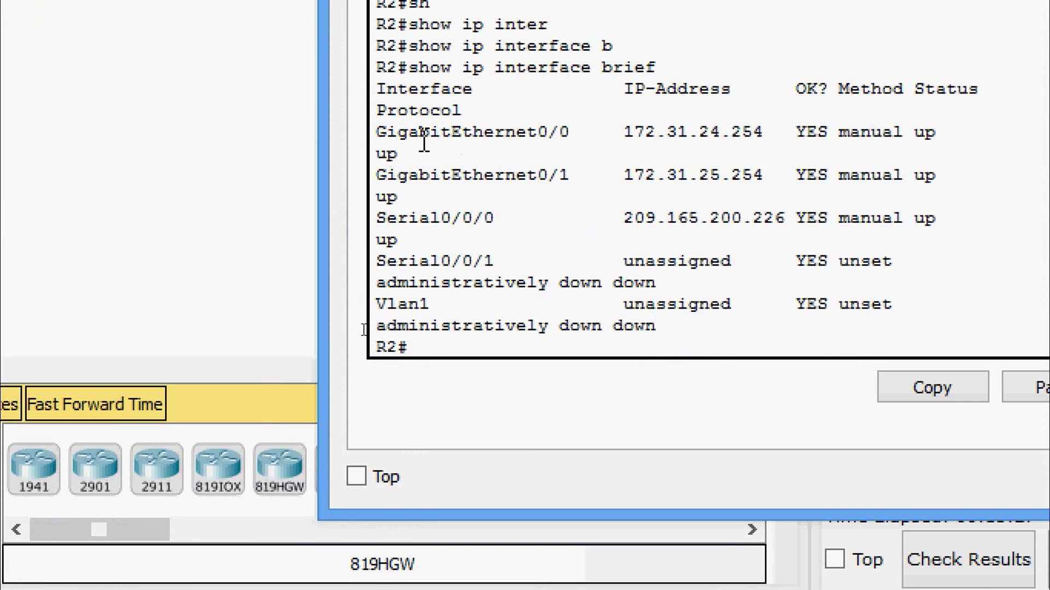
Highlight the GigabitEthernet0/0 and GigabitEthernet0/1 entries in R2's interface output
drag(376, 132, 980, 180)
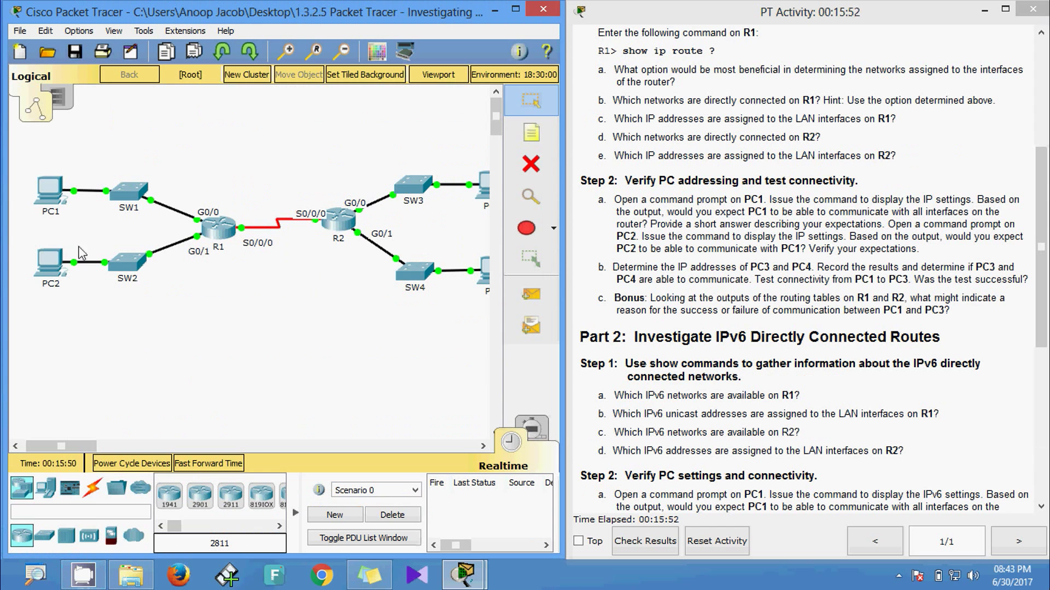
Run ipconfig at PC1's command prompt and highlight its subnet mask and default gateway
click(54, 207)
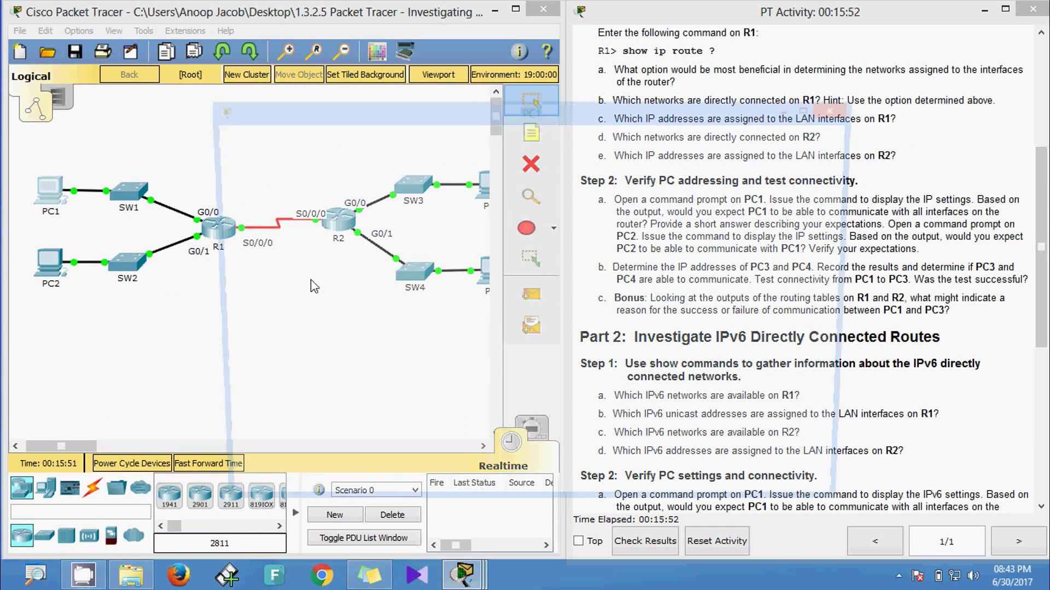
click(330, 141)
click(645, 219)
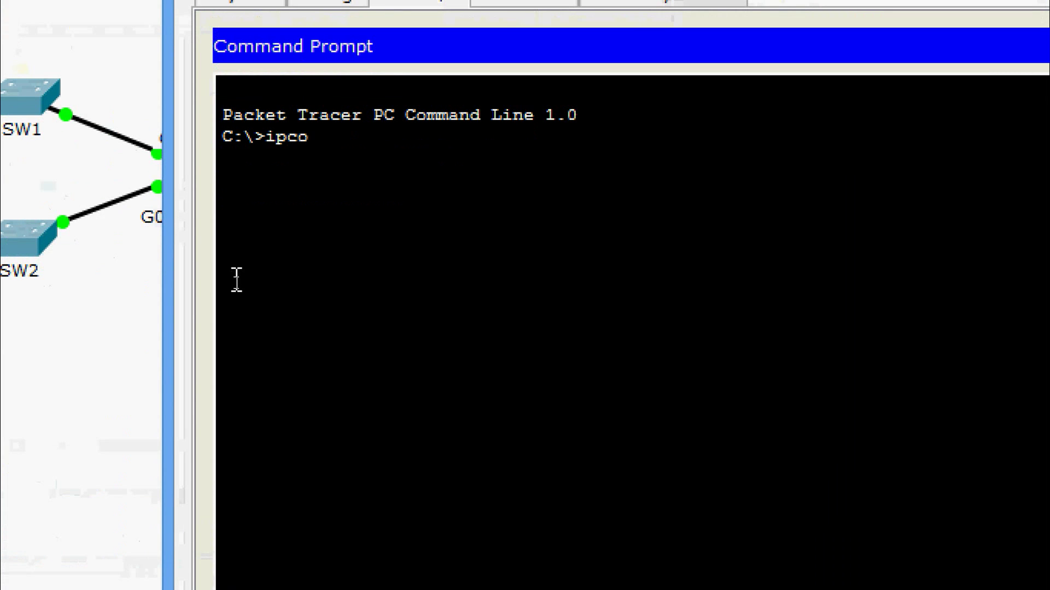
text(ipconfig)
key(Return)
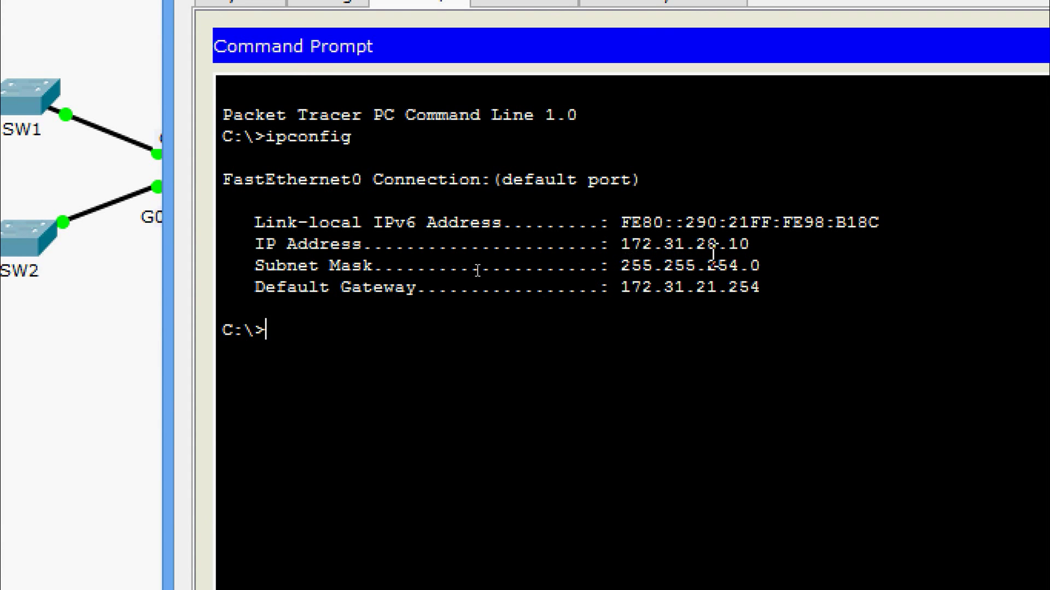
drag(750, 244, 760, 268)
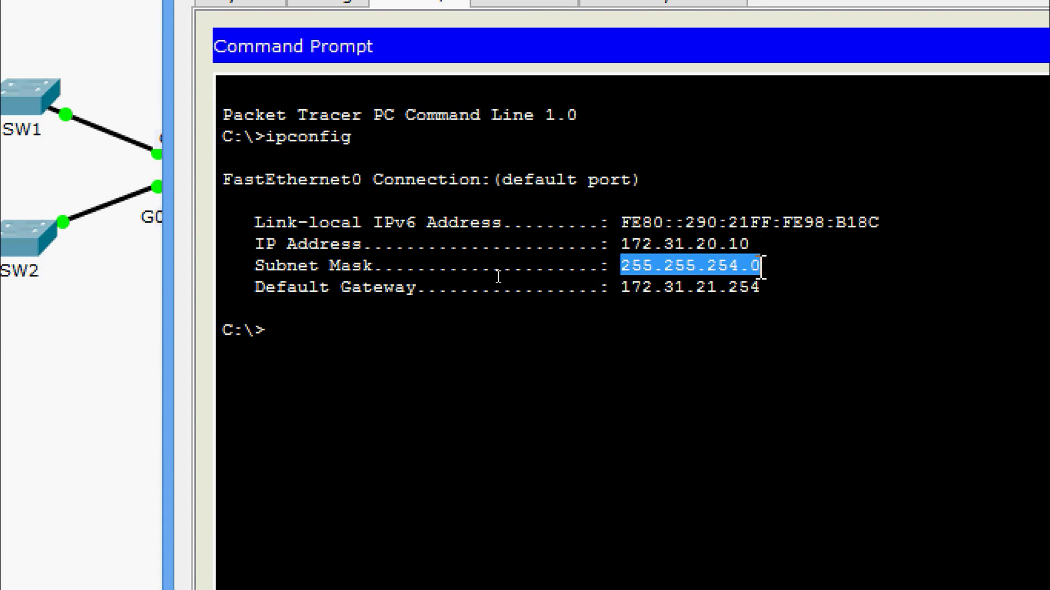
drag(621, 287, 760, 301)
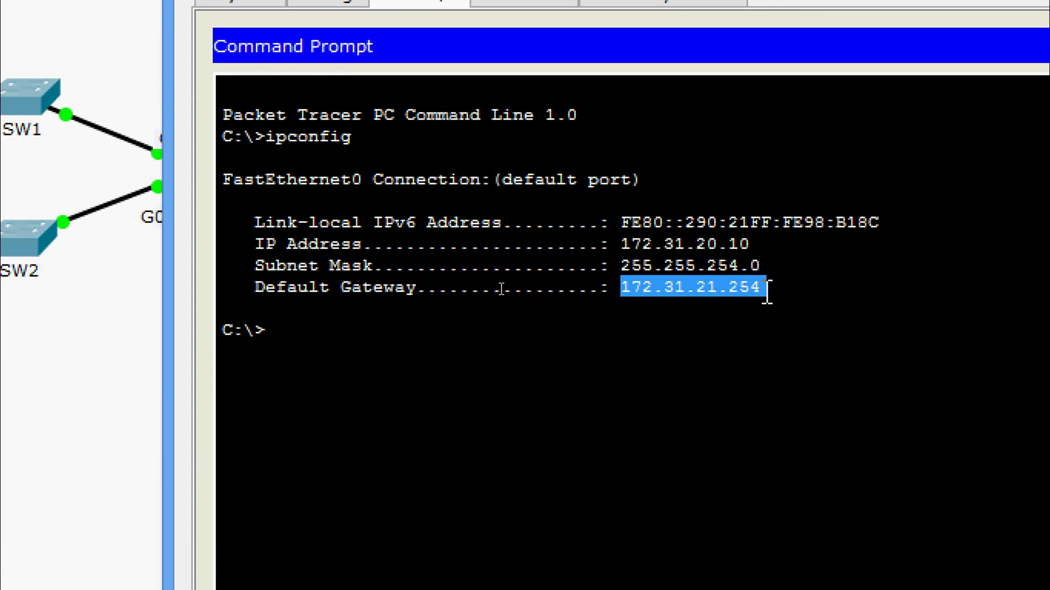
click(767, 291)
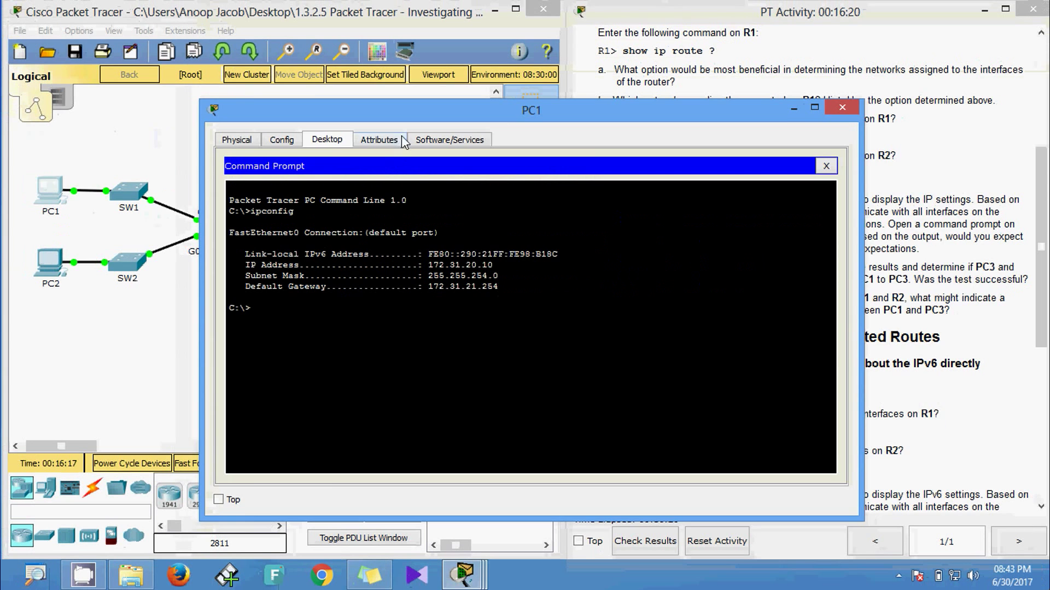
Place R1's command line beside PC1's output and highlight the GigabitEthernet0/0 address to compare with PC1's default gateway
drag(405, 118, 530, 104)
click(217, 236)
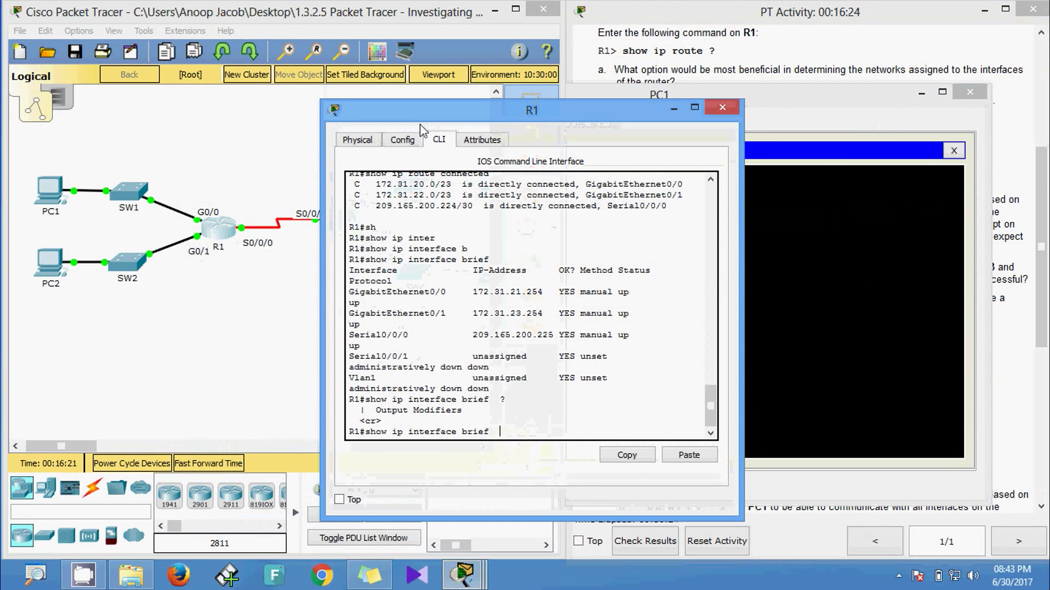
drag(426, 117, 227, 95)
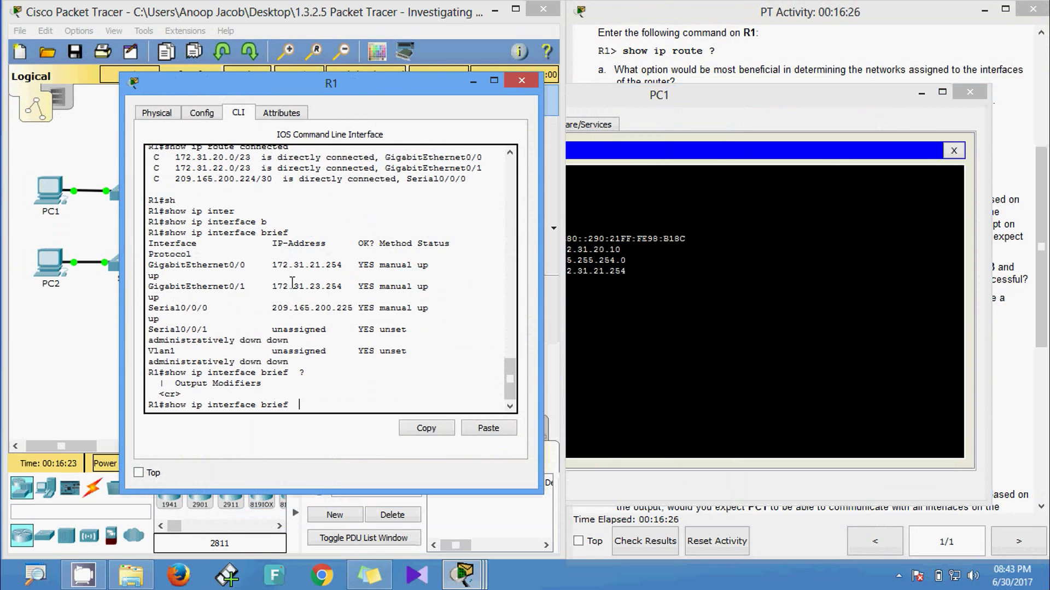
drag(394, 81, 342, 84)
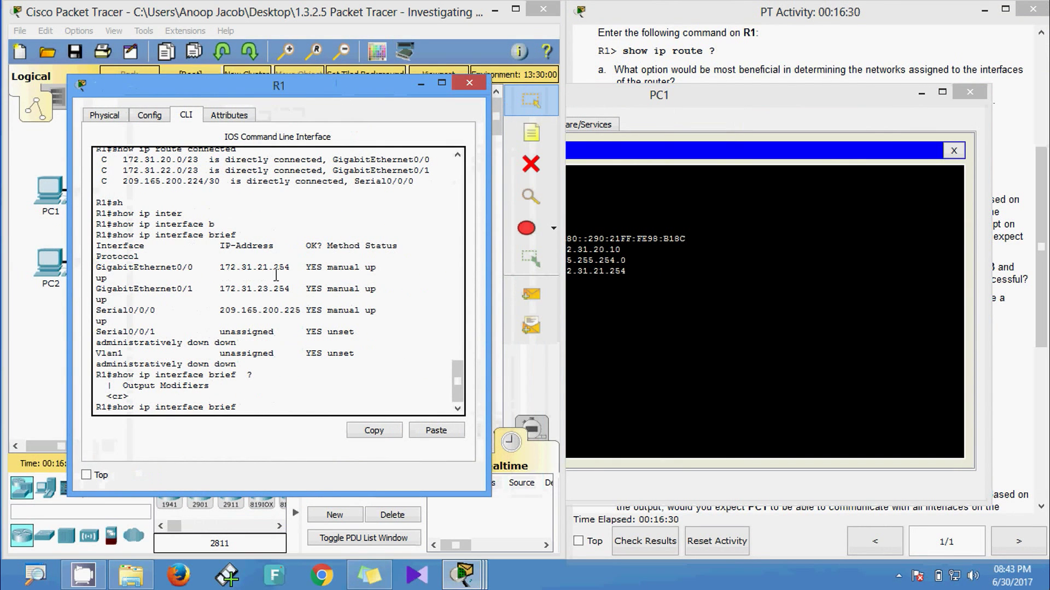
drag(291, 268, 96, 255)
click(253, 272)
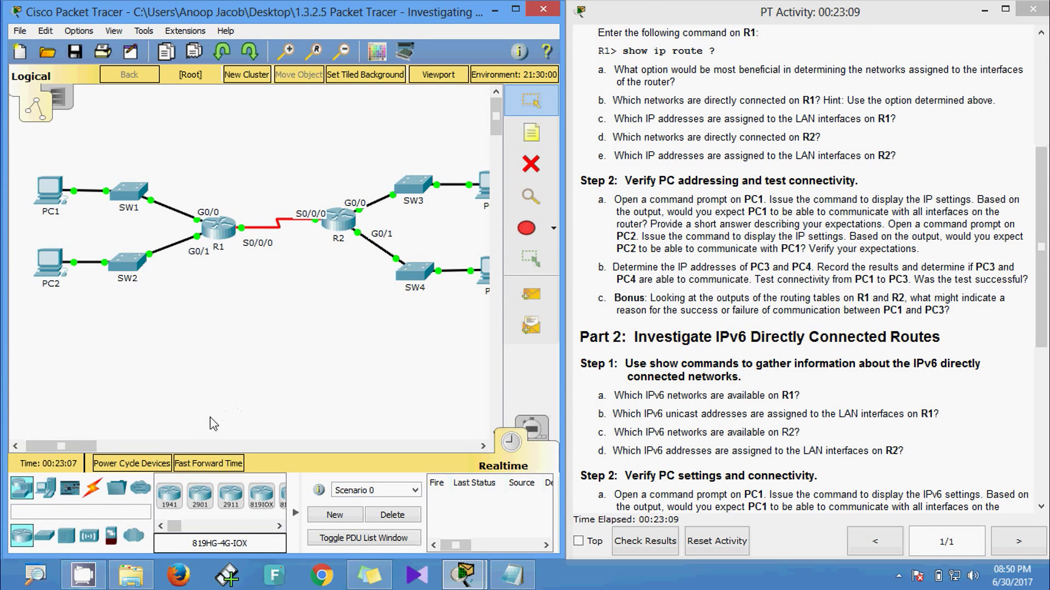
Run ipconfig at PC2's command prompt and highlight its IP address and default gateway
click(49, 265)
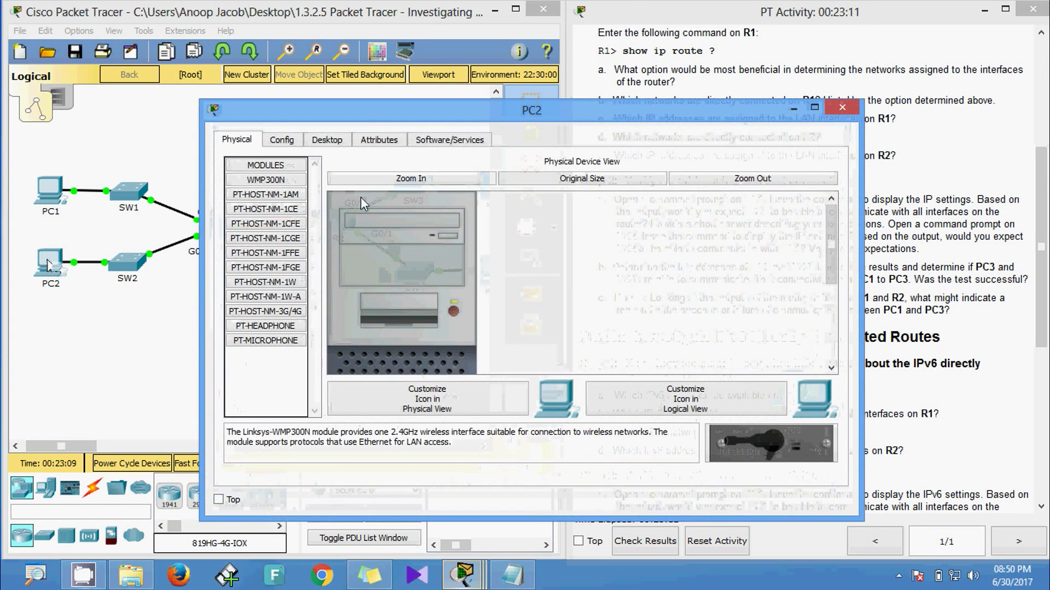
click(327, 140)
click(643, 202)
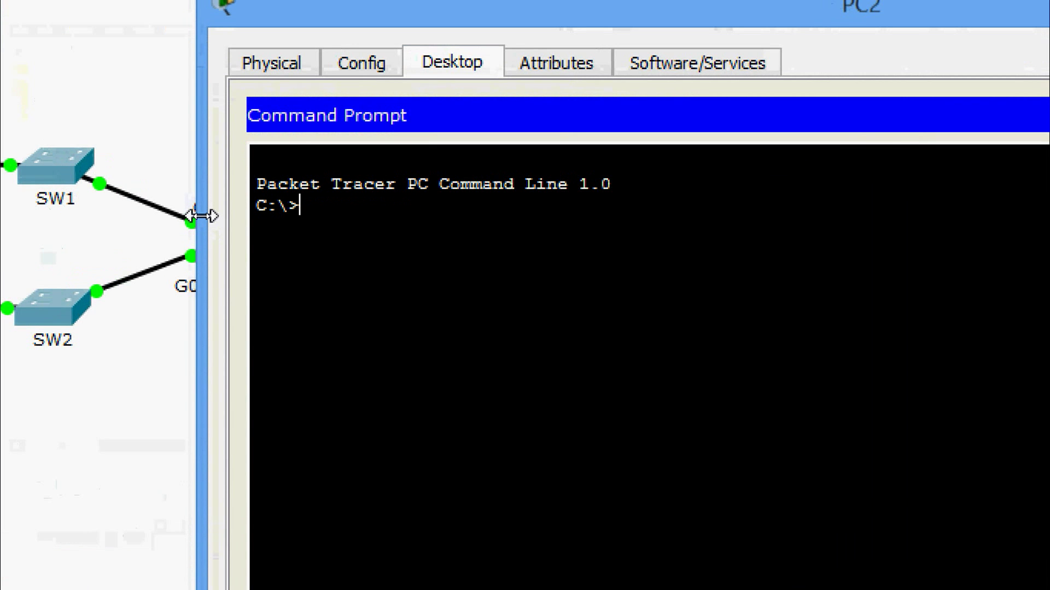
text(ipconfig)
key(Return)
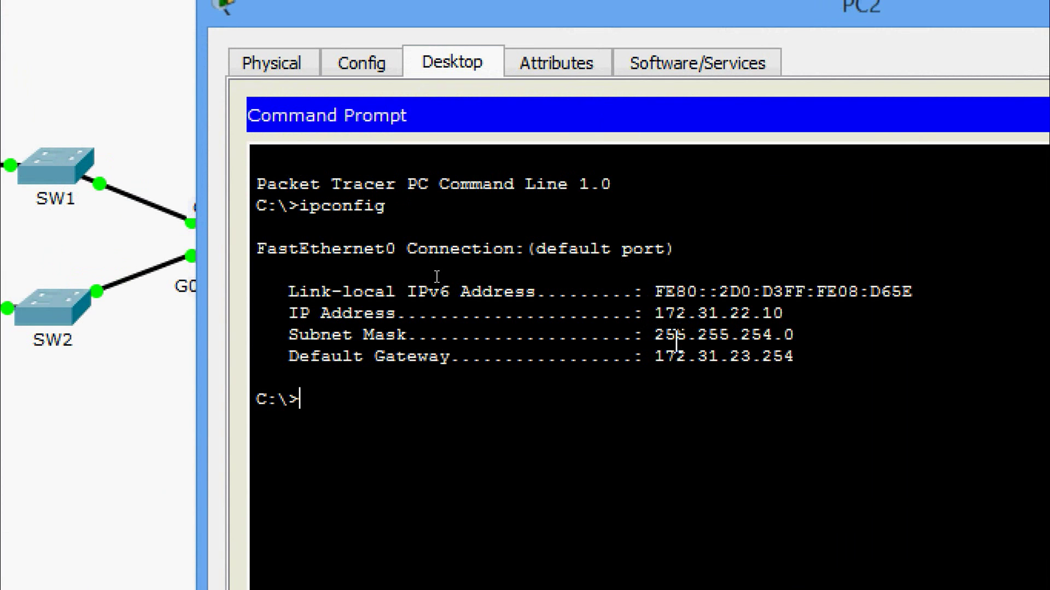
drag(655, 312, 784, 318)
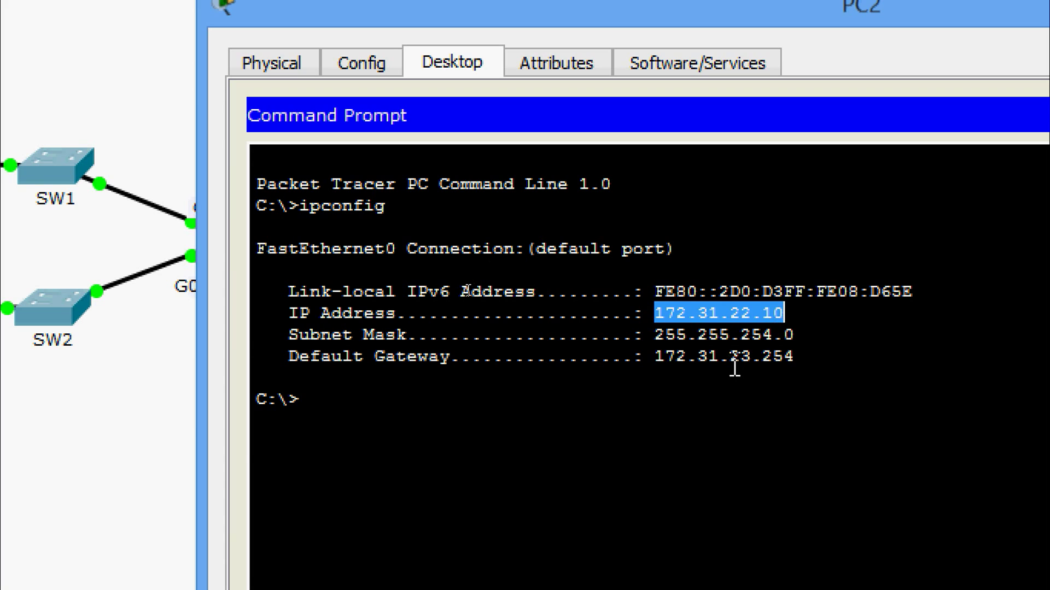
drag(655, 359, 795, 363)
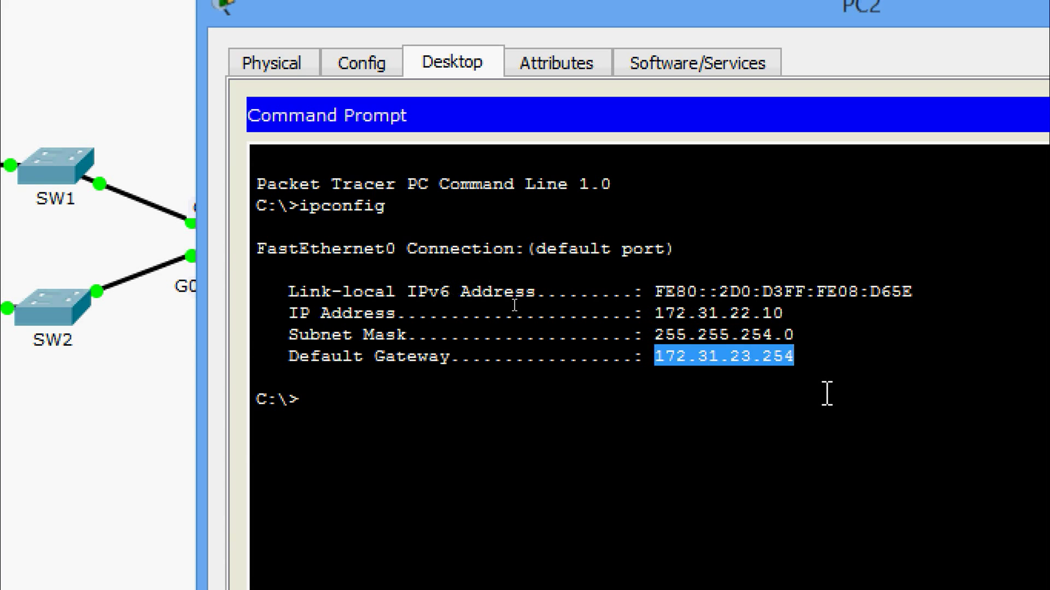
click(804, 371)
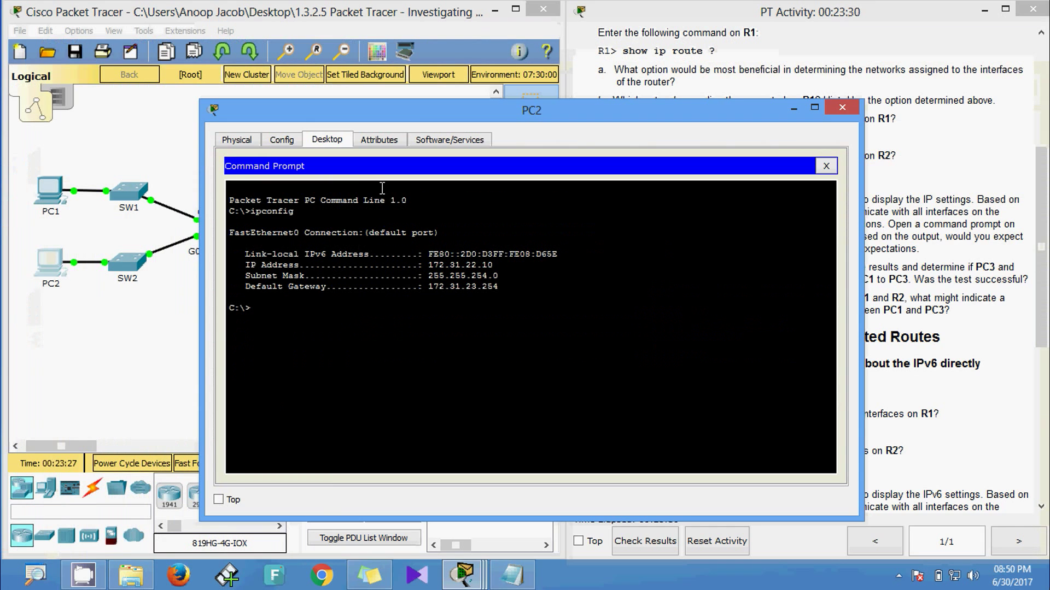
Compare the address and subnet mask of R1's GigabitEthernet0/1 with PC2's settings, arranging both windows side by side
drag(422, 122, 553, 127)
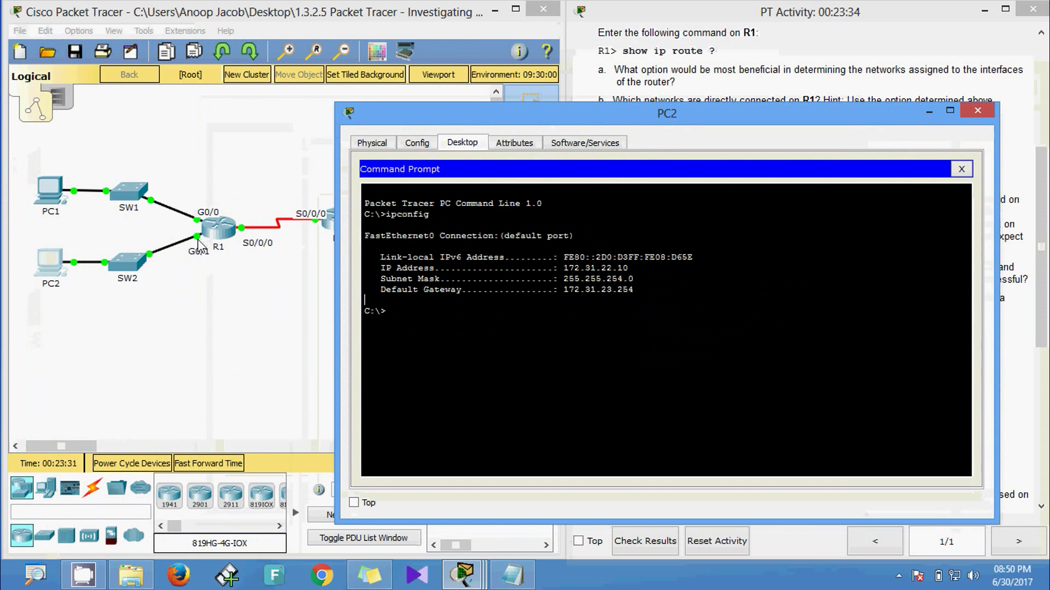
click(217, 243)
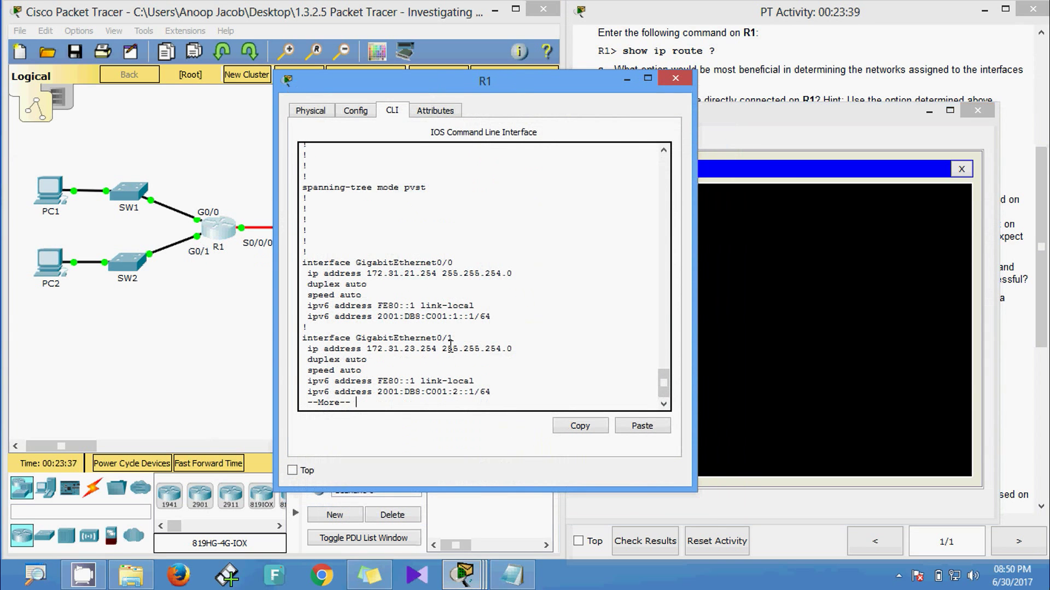
drag(459, 86, 291, 106)
drag(608, 116, 667, 97)
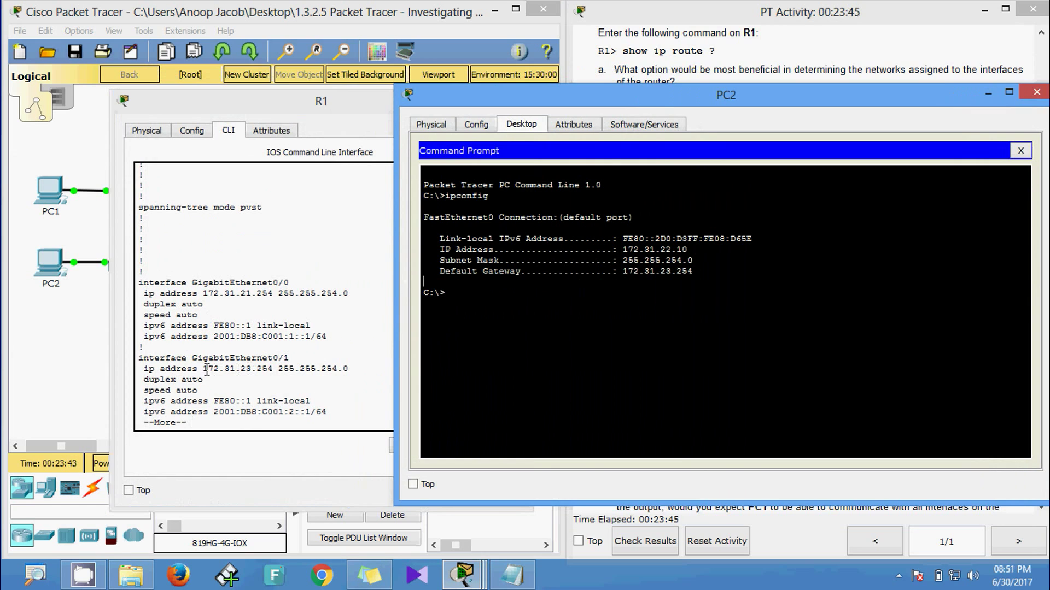
drag(204, 370, 273, 368)
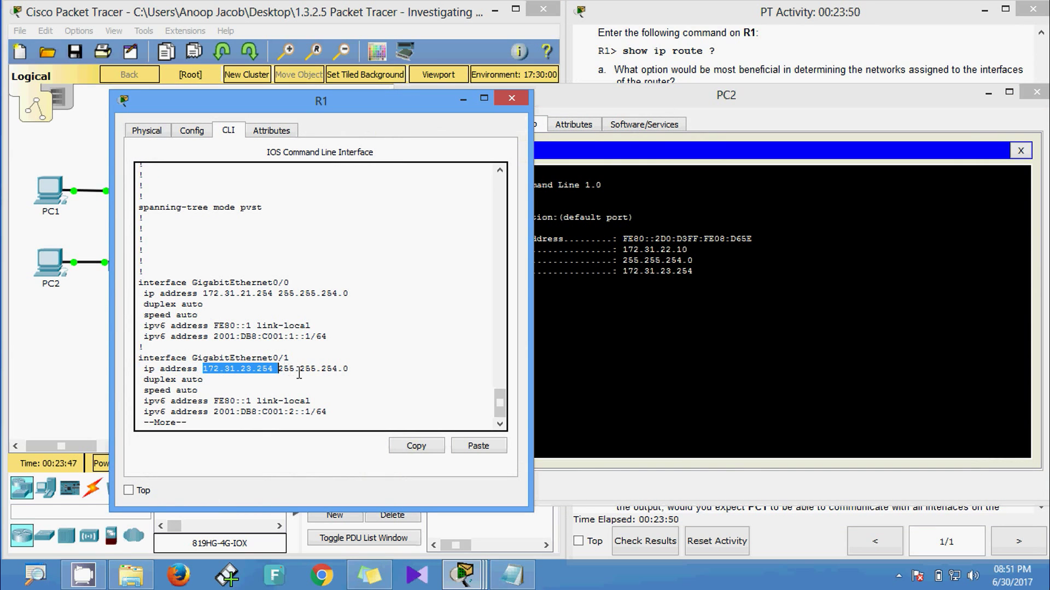
drag(279, 370, 340, 369)
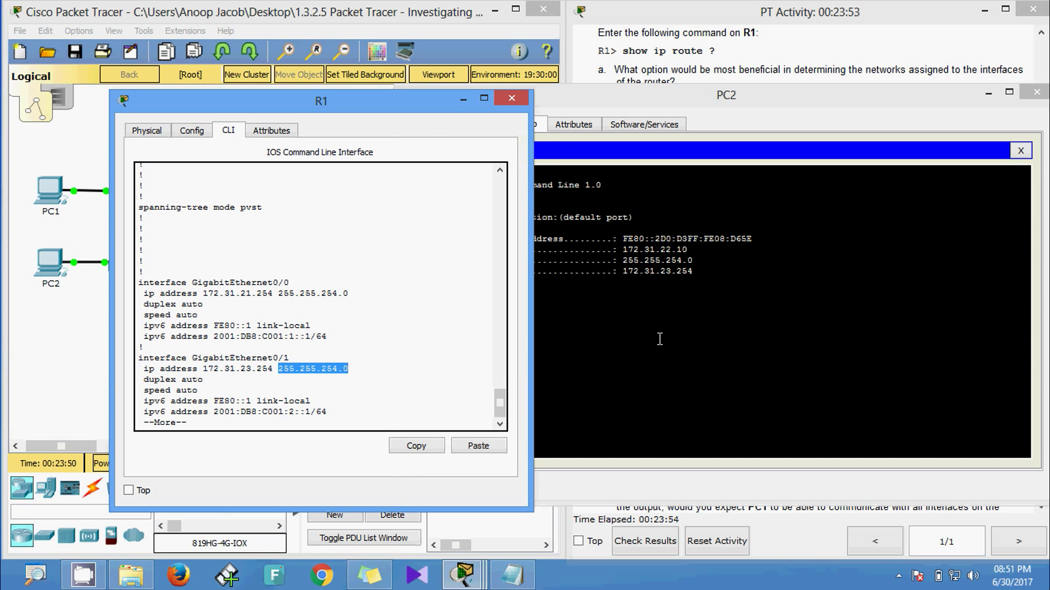
drag(627, 260, 698, 262)
click(667, 269)
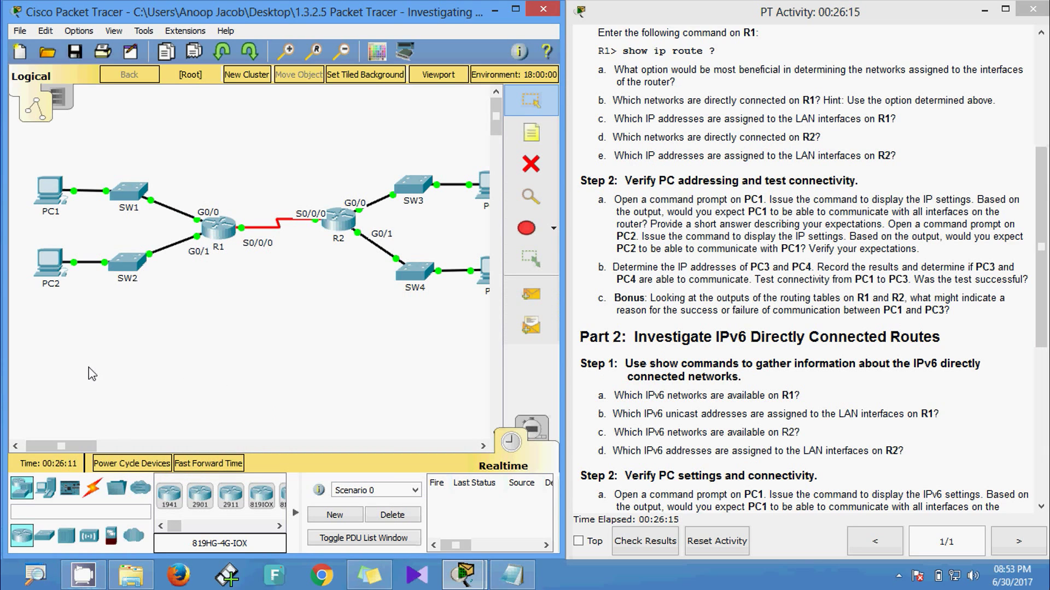
Copy PC2's IP address from the ipconfig output in its command prompt and close the PC2 window
click(49, 262)
click(644, 201)
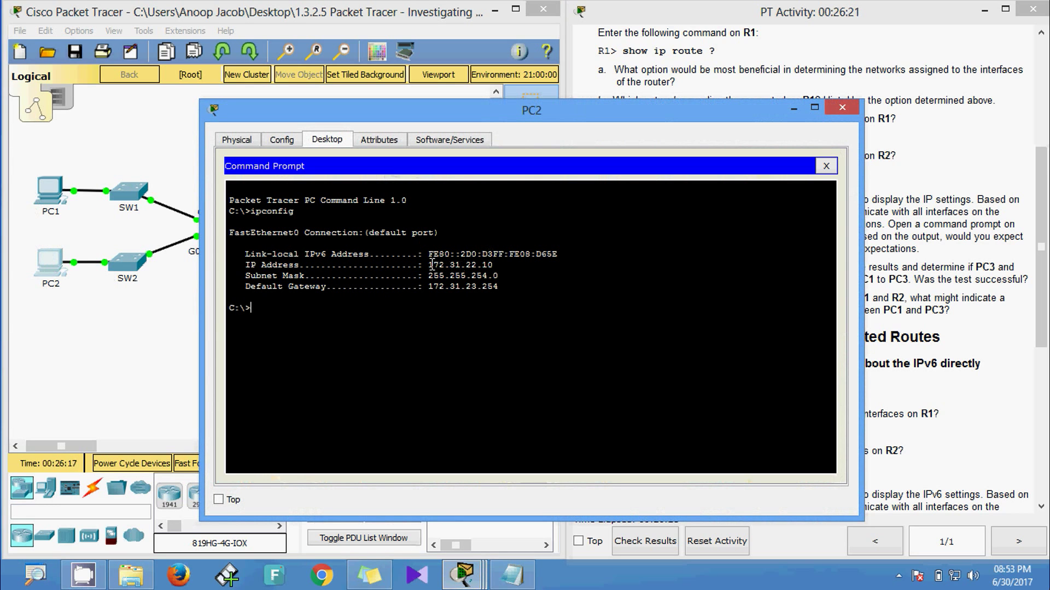
drag(430, 264, 491, 267)
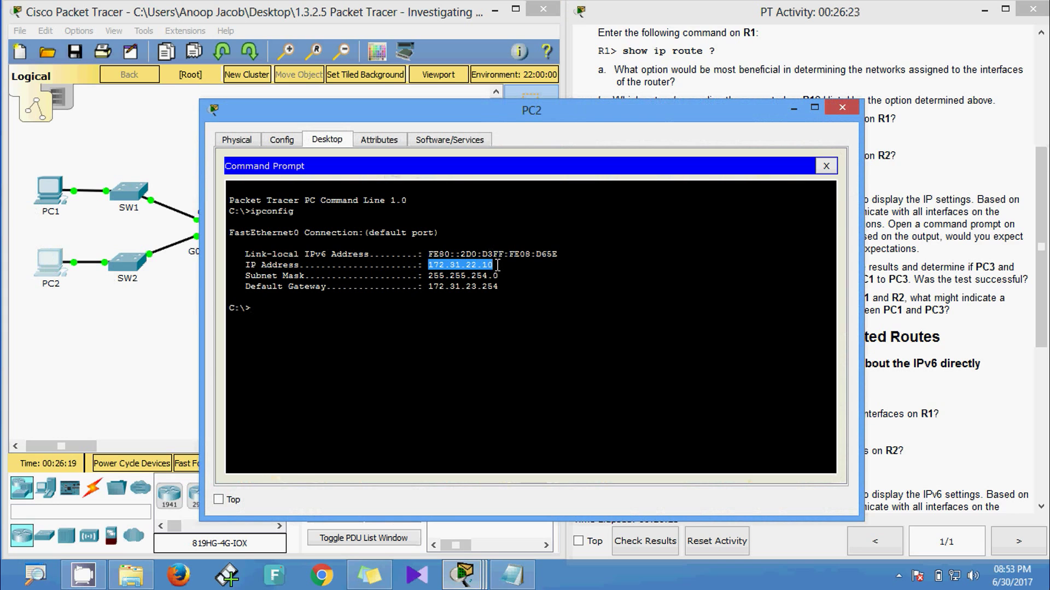
key(Return)
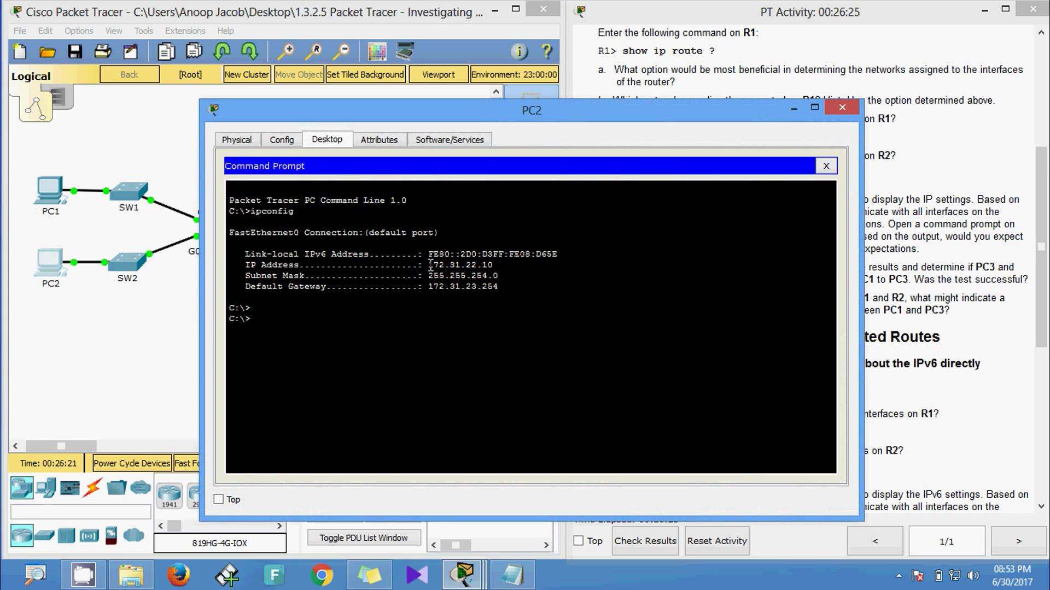
drag(430, 264, 492, 266)
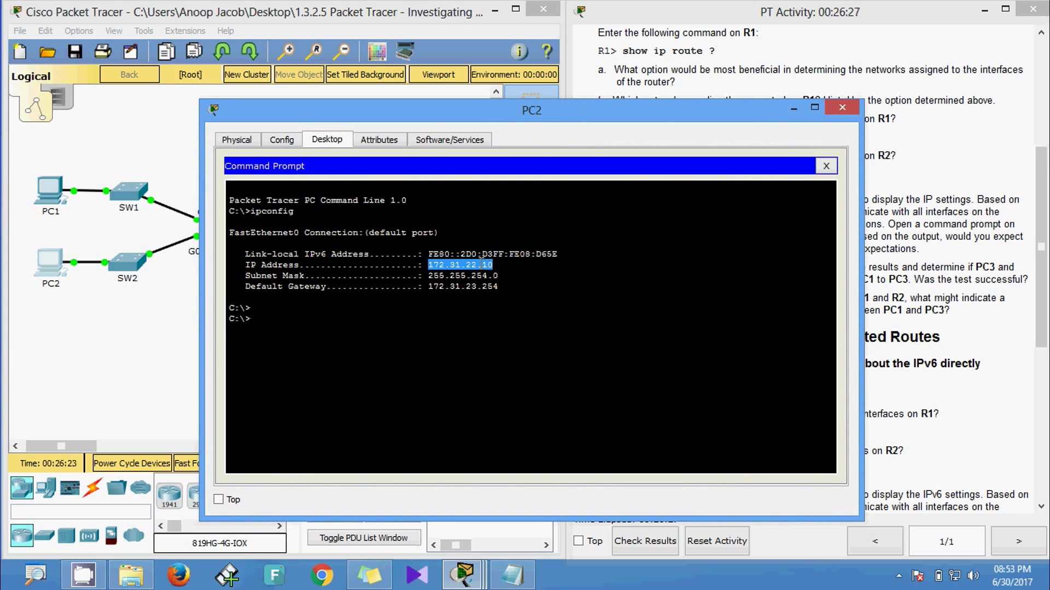
right_click(491, 265)
click(511, 272)
click(842, 107)
Ping PC2 at 172.31.22.10 from PC1's command prompt, using the copied address
click(55, 192)
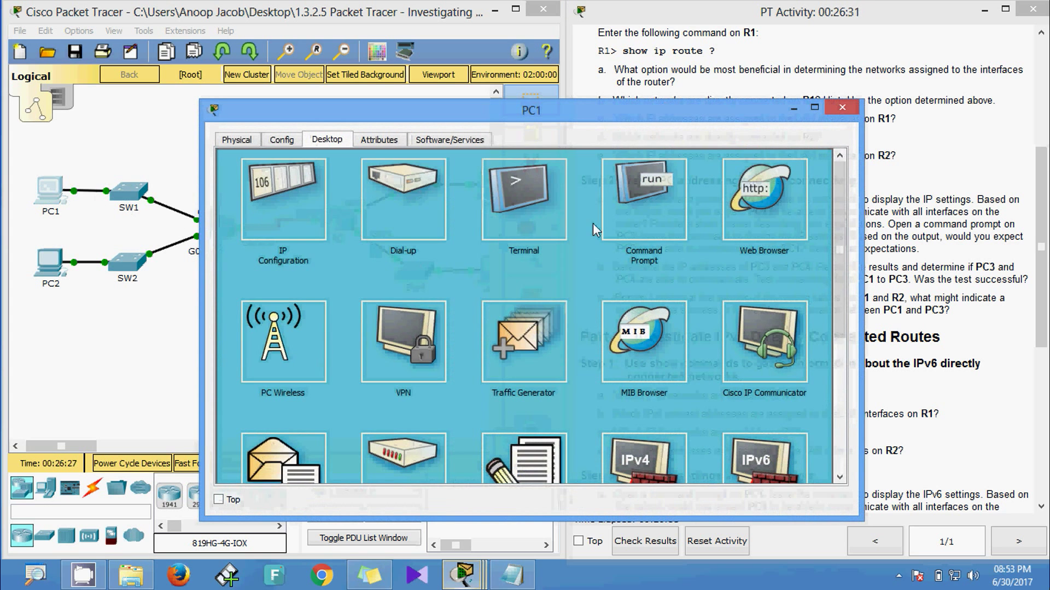
click(637, 202)
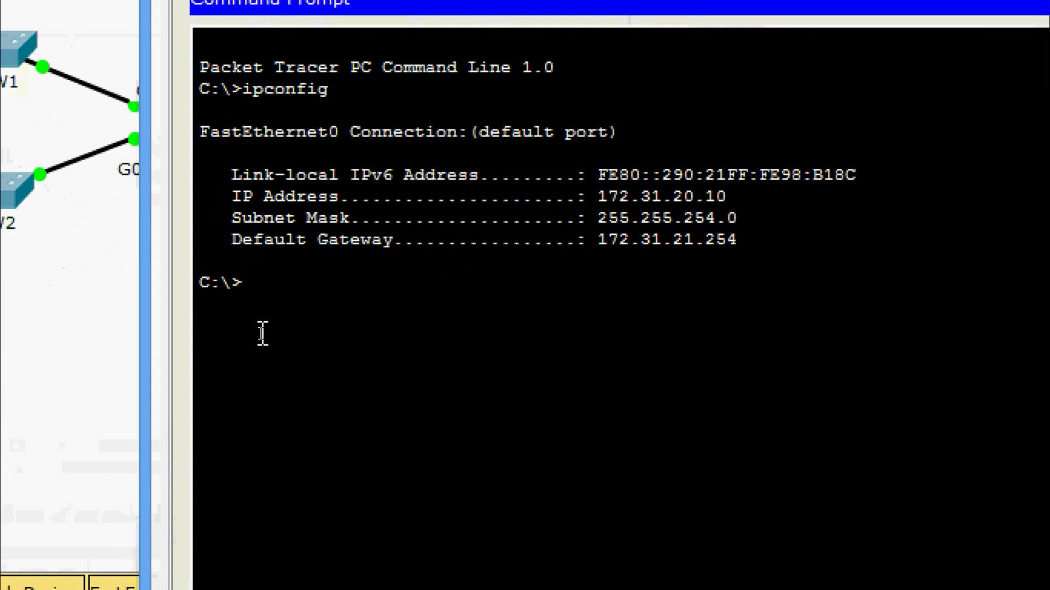
text(ping)
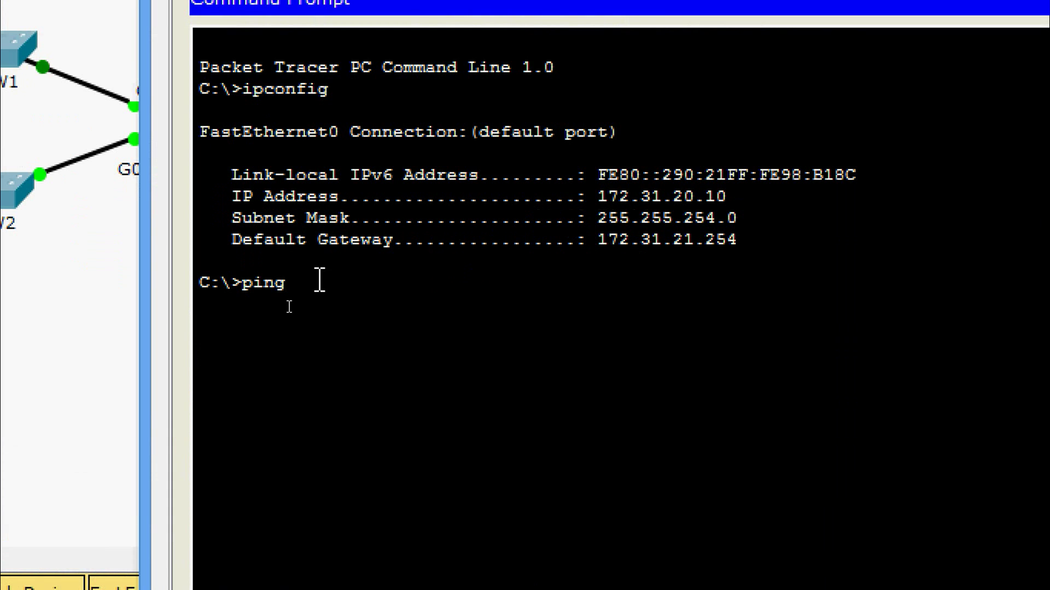
right_click(319, 280)
click(370, 333)
key(Return)
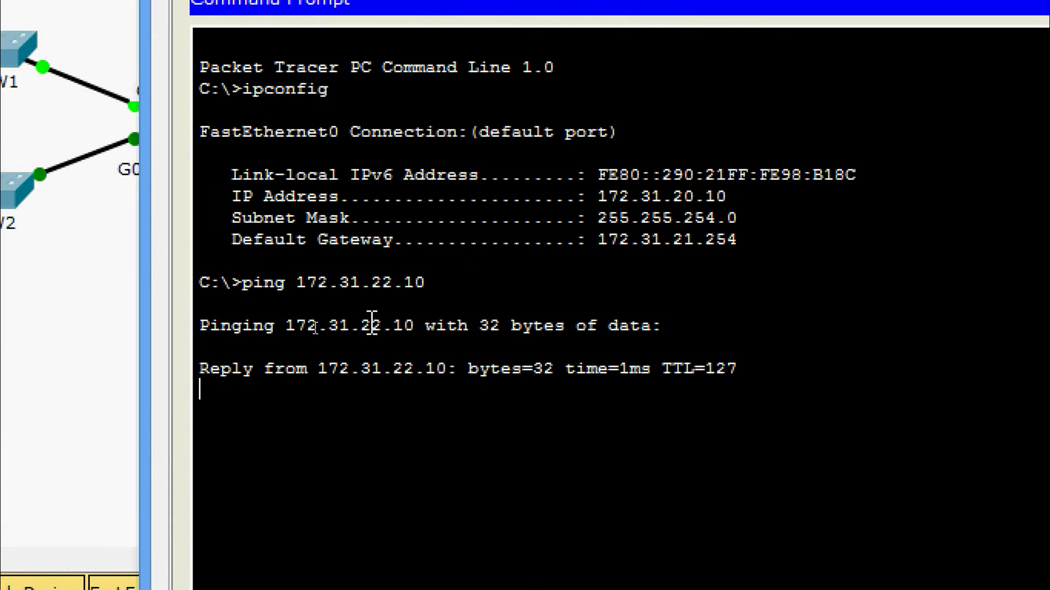
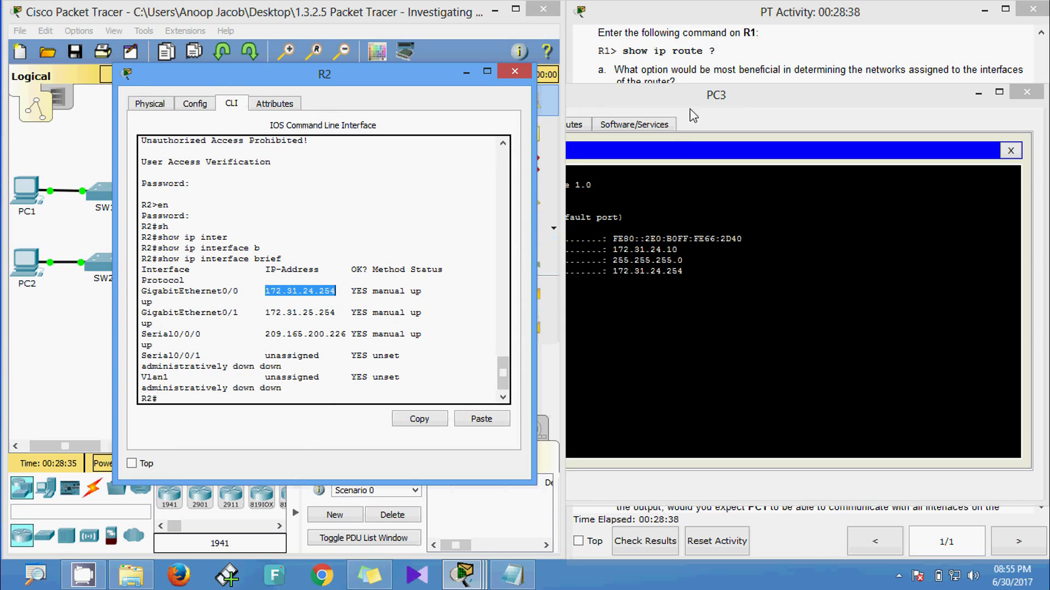
Highlight PC3's subnet mask for comparison and run show running-config on R2
click(692, 112)
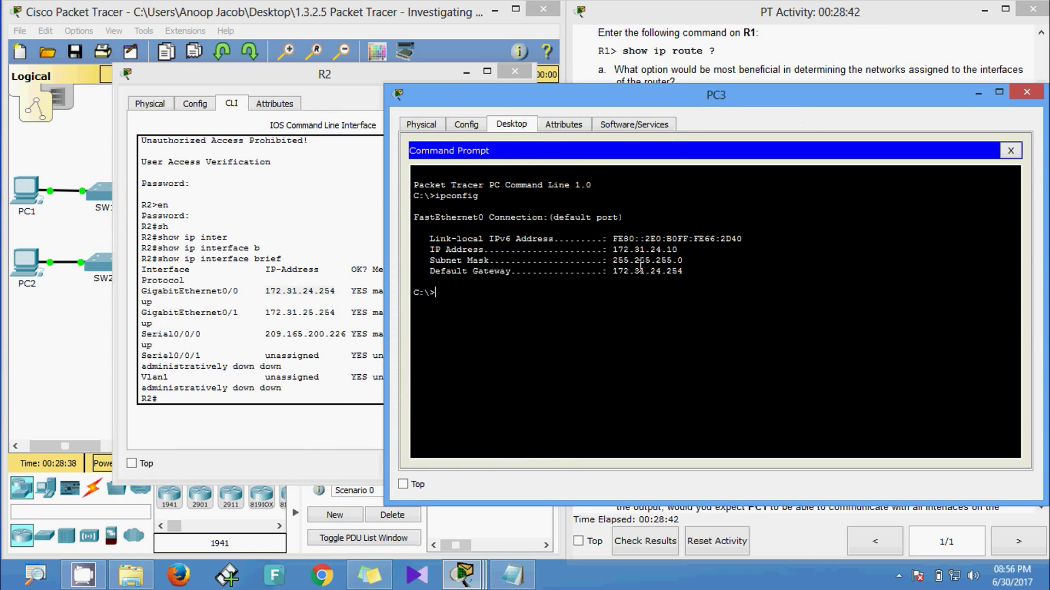
drag(686, 263, 620, 264)
click(182, 385)
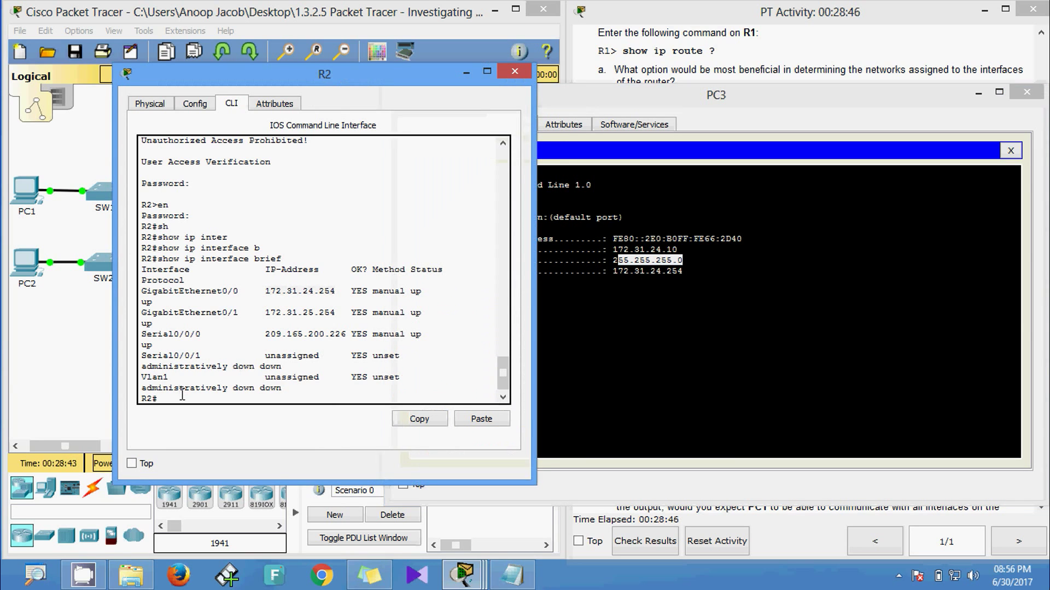
text(sh)
key(Tab)
text(ru)
key(Tab)
key(Return)
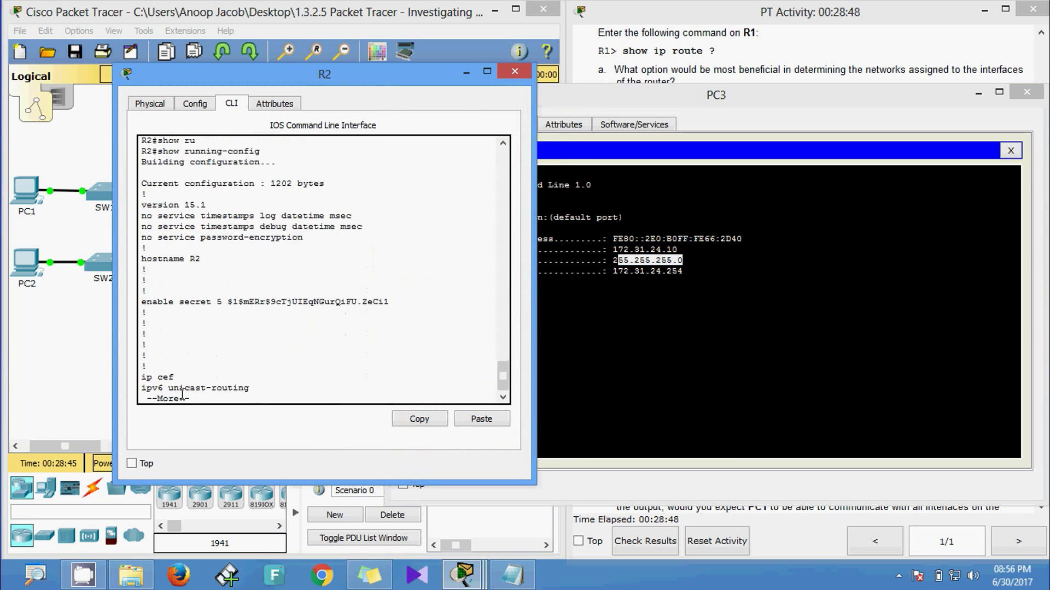
Page through R2's running configuration to its interfaces and compare GigabitEthernet0/0's address and subnet mask with PC3's IP settings
key(space)
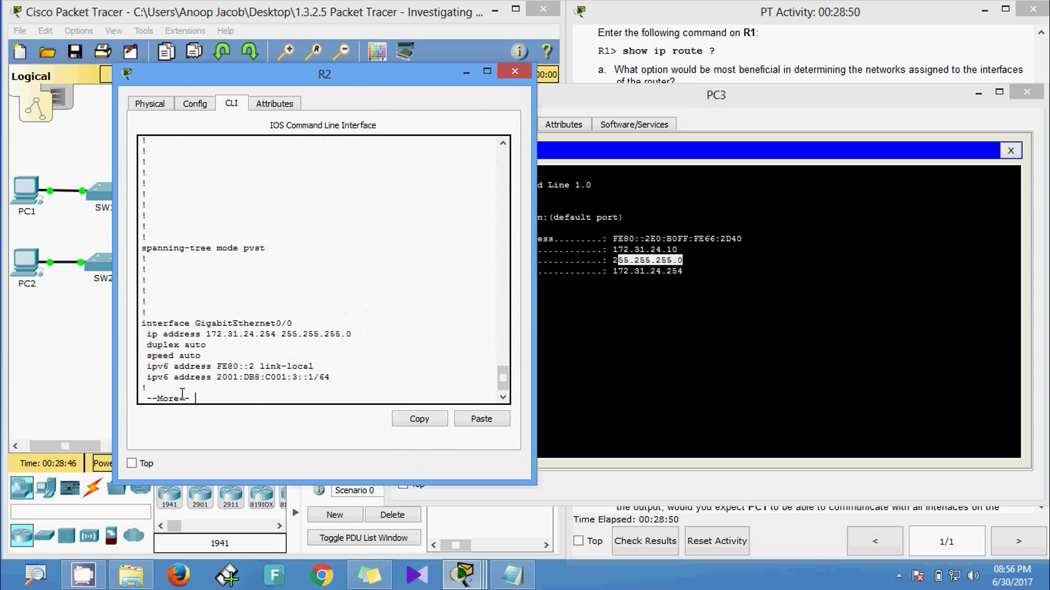
key(Return)
key(Return)
key(Return)
key(Return)
key(Return)
key(Return)
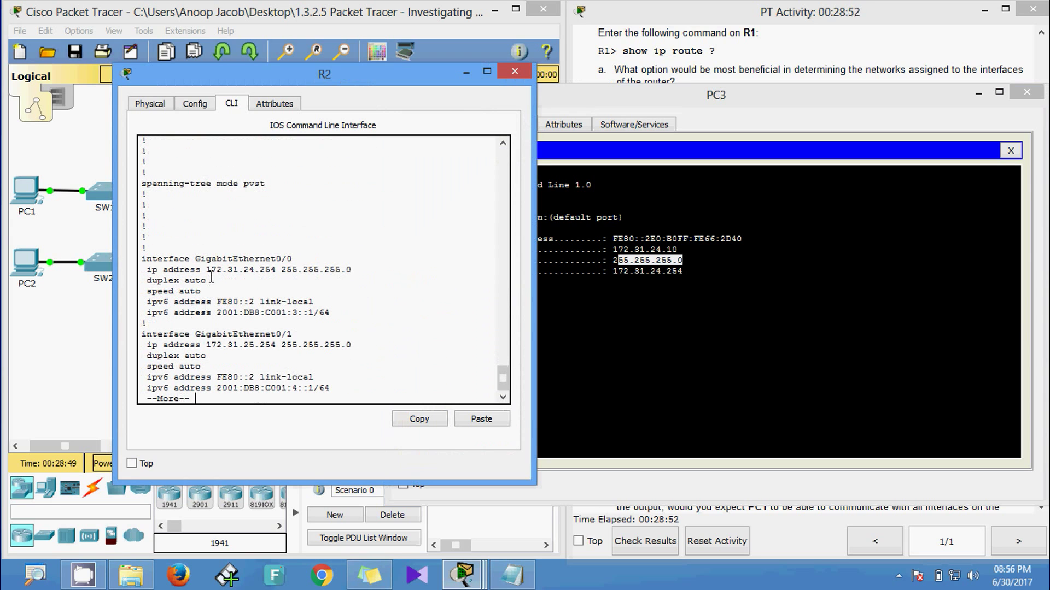
drag(208, 270, 348, 270)
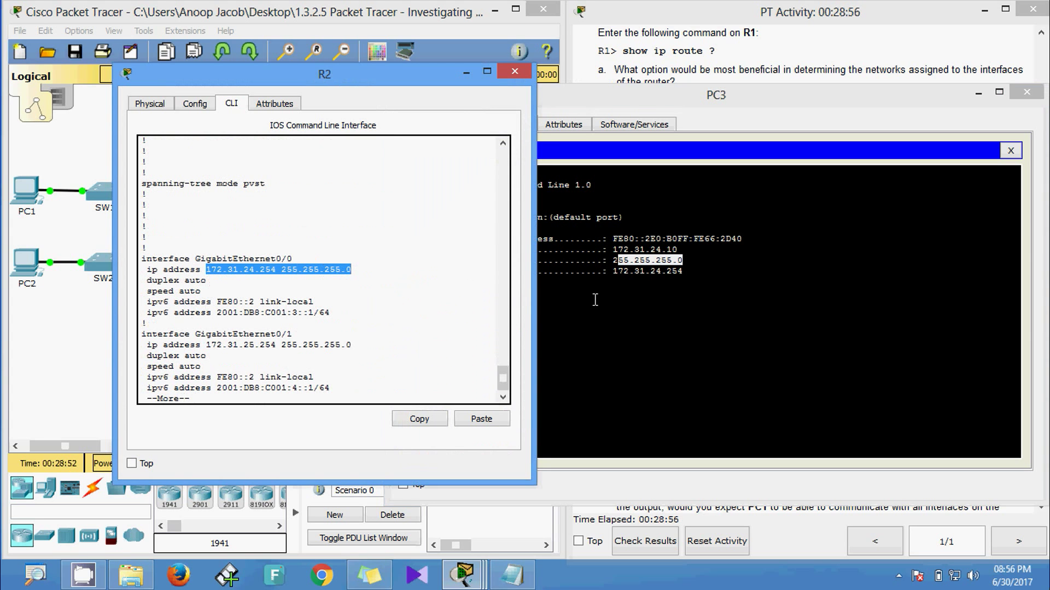
click(667, 272)
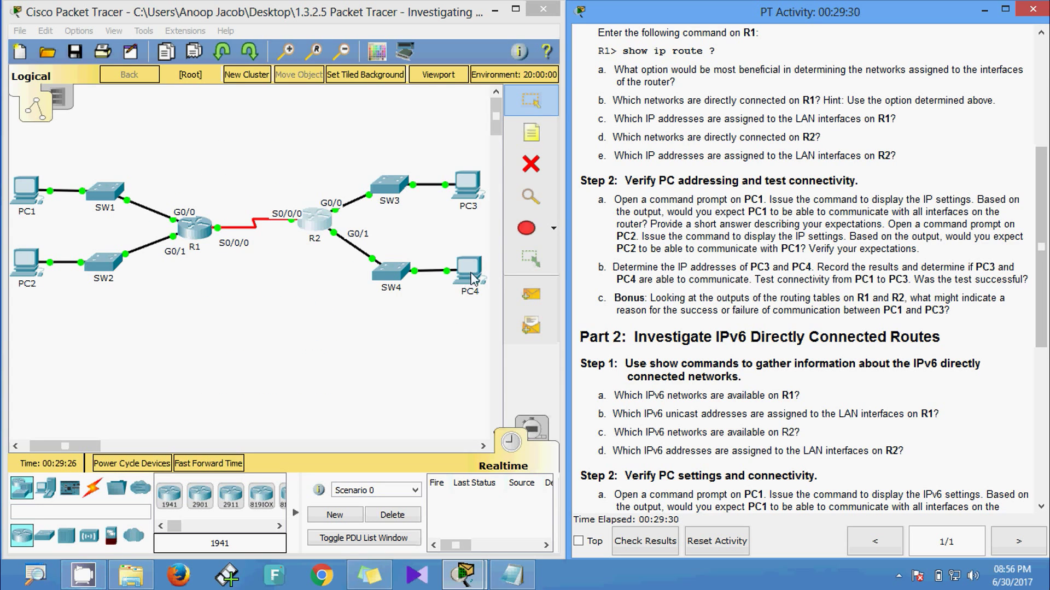
Open a command prompt on PC4 and run ipconfig to display its IP settings
click(474, 279)
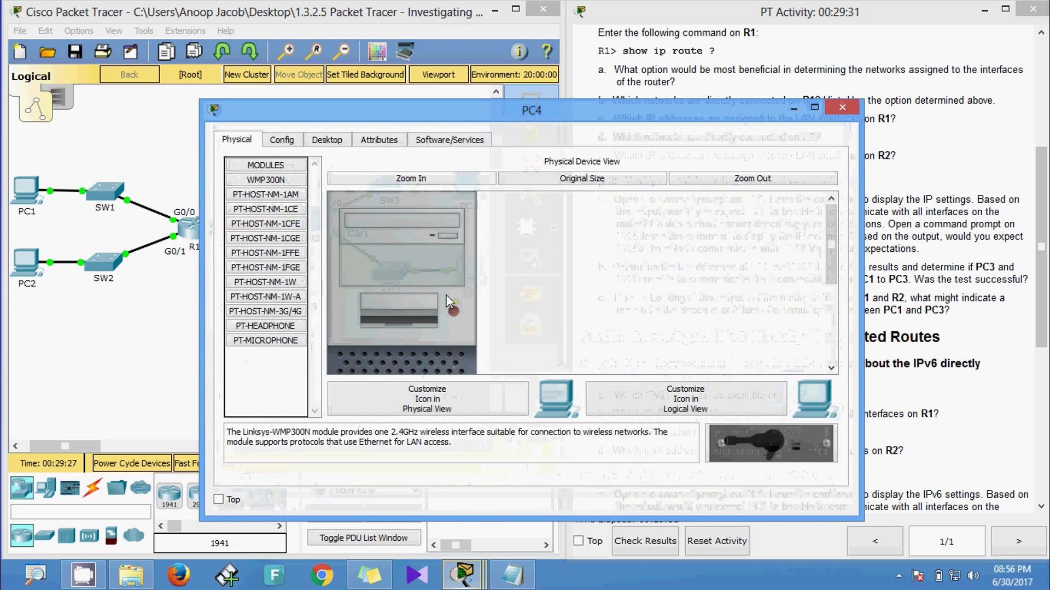
click(343, 140)
click(607, 235)
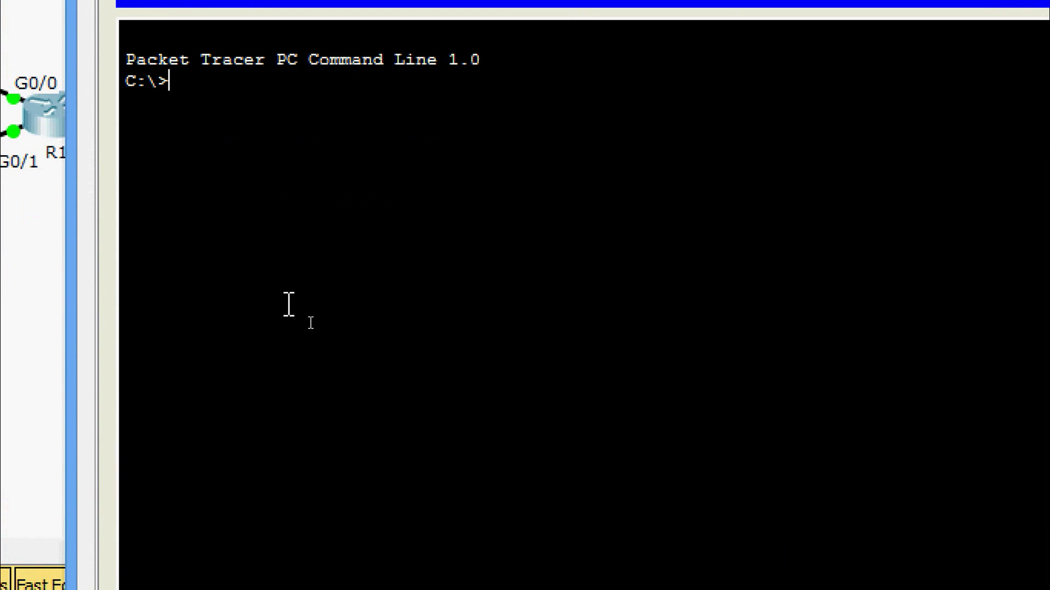
text(ipconfig)
key(Return)
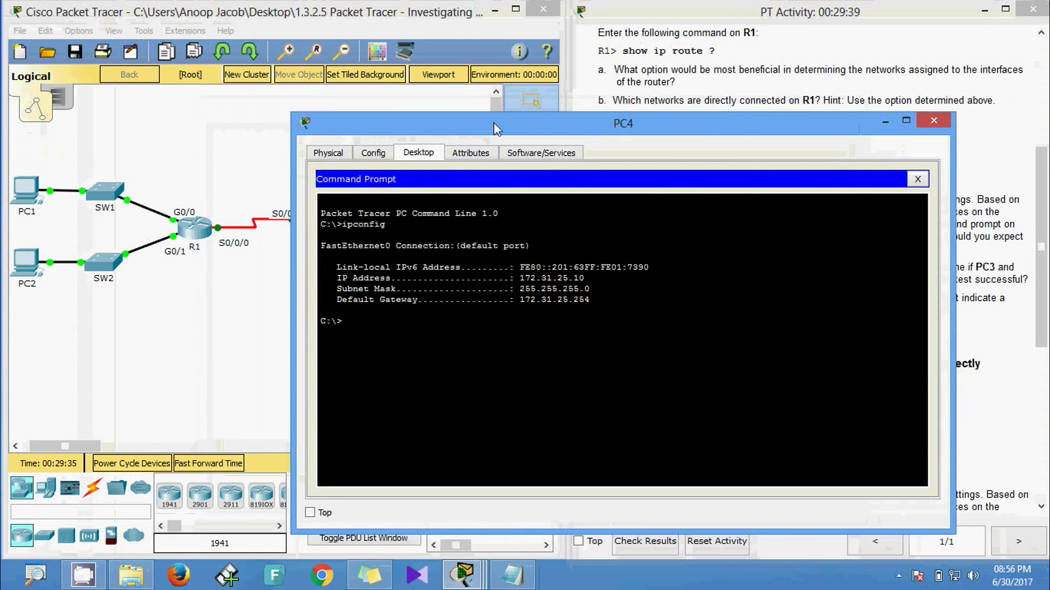
Arrange the R2 and PC4 windows side by side and compare GigabitEthernet0/1's address and subnet mask with PC4's settings
drag(495, 129, 604, 121)
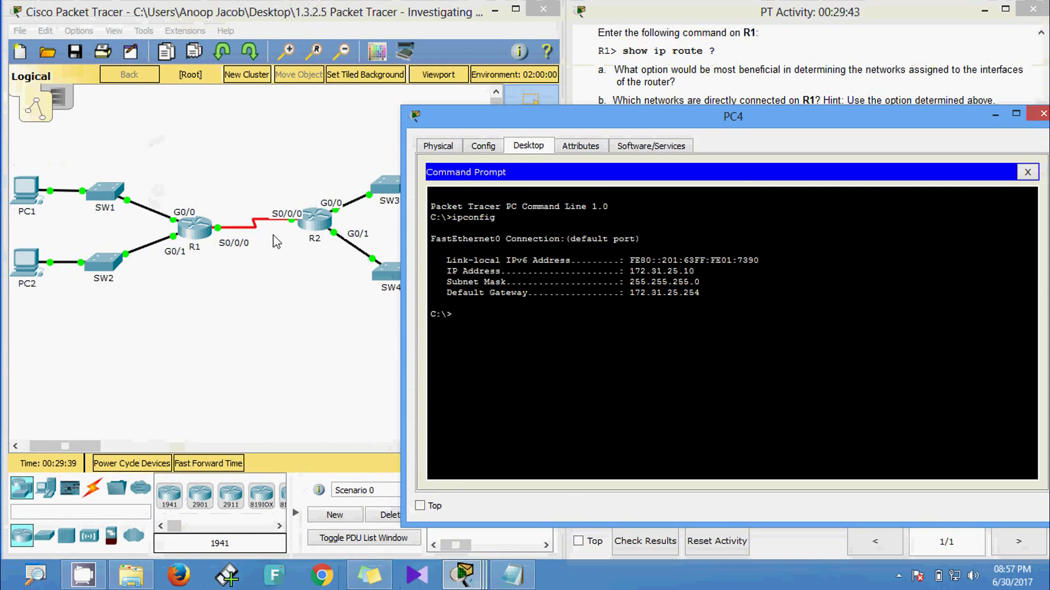
click(315, 225)
drag(457, 121, 239, 86)
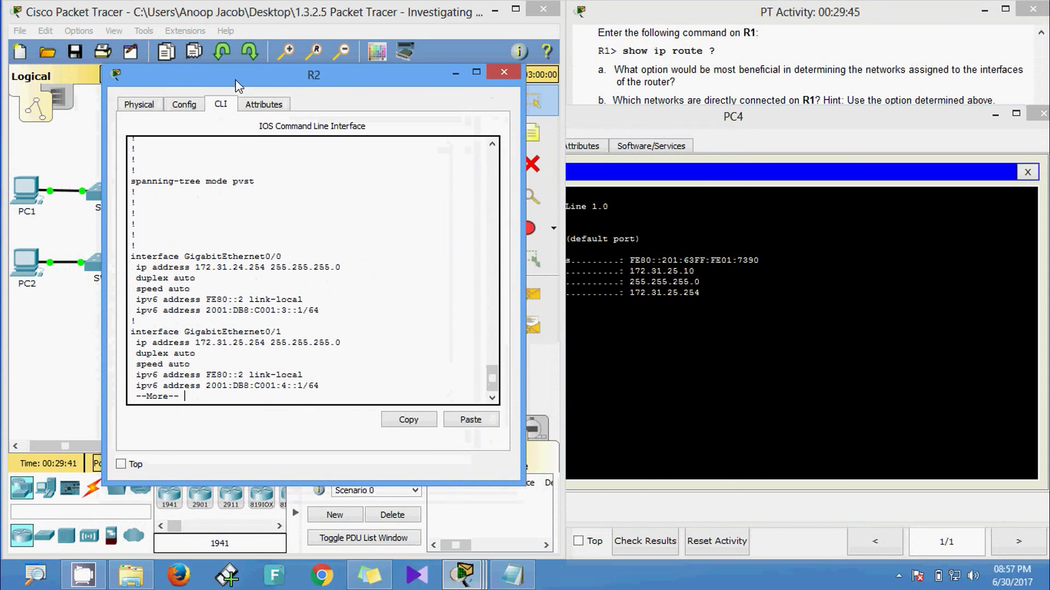
drag(337, 77, 357, 34)
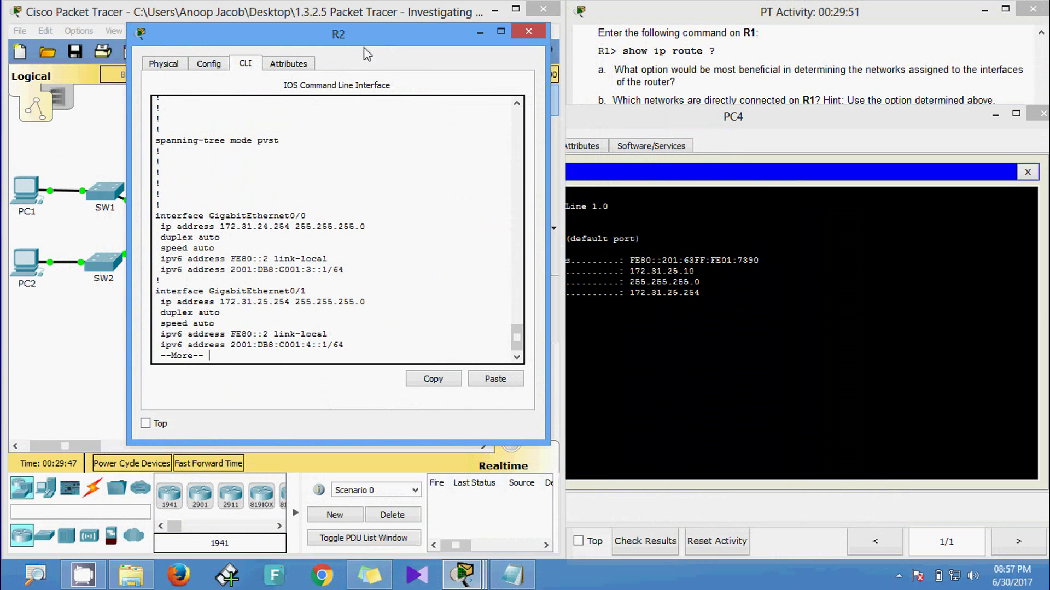
drag(364, 49, 327, 46)
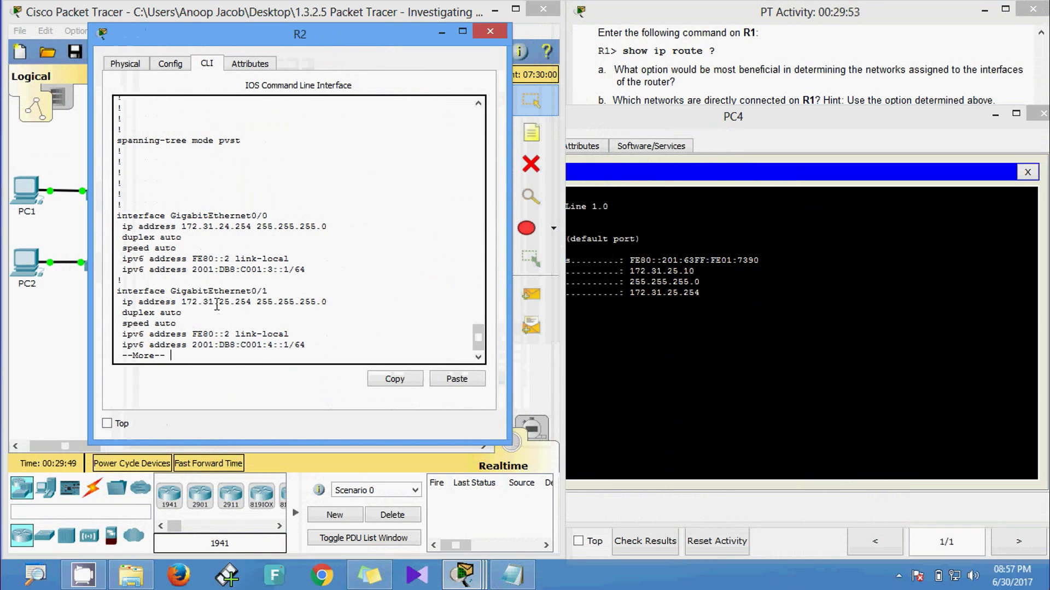
drag(218, 302, 261, 303)
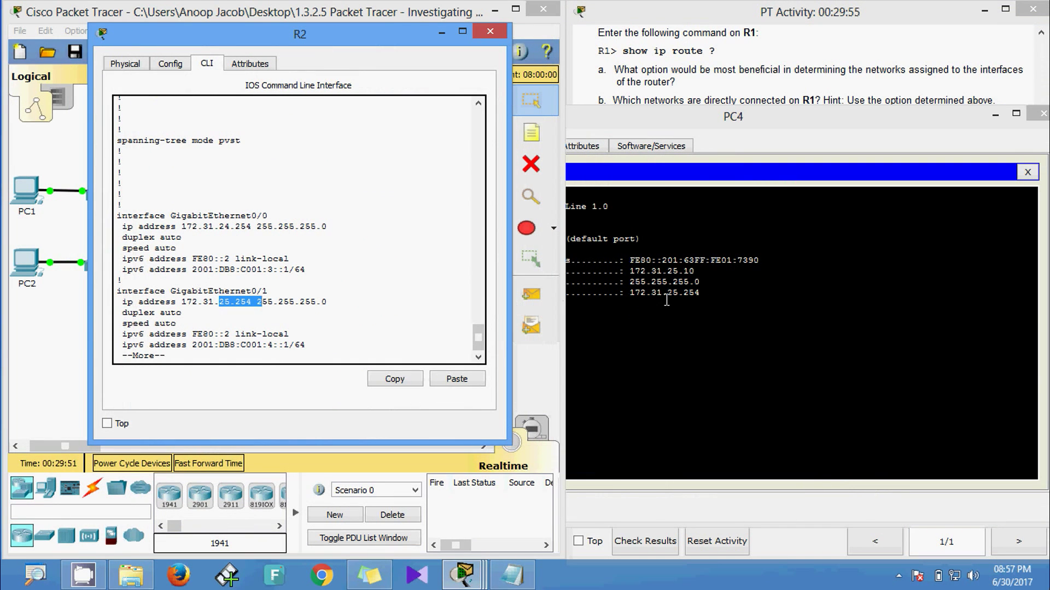
drag(261, 303, 304, 302)
click(618, 290)
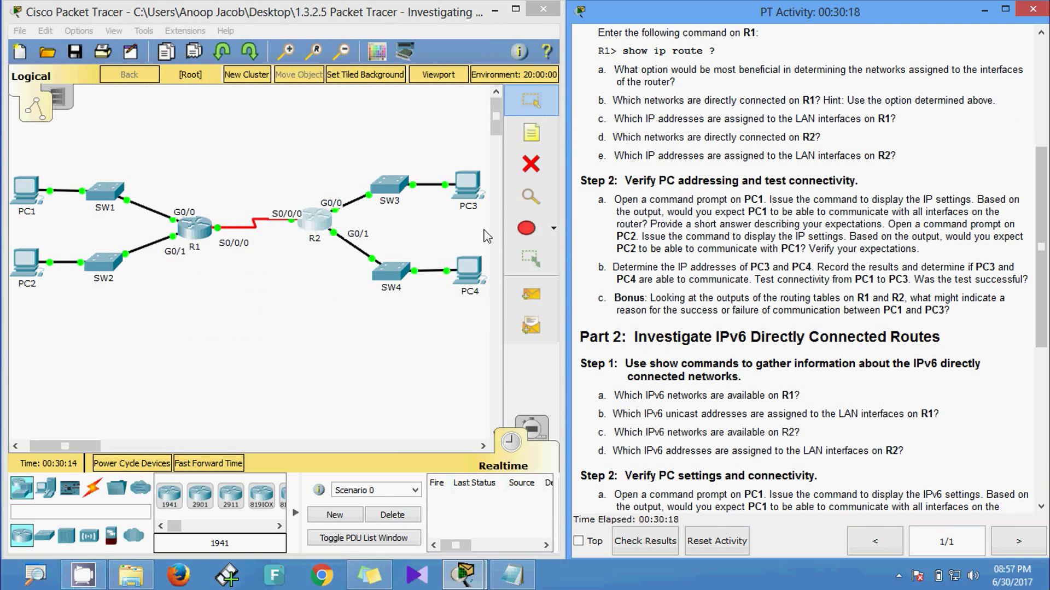
Copy PC4's IP address from the ipconfig output in its command prompt
click(474, 278)
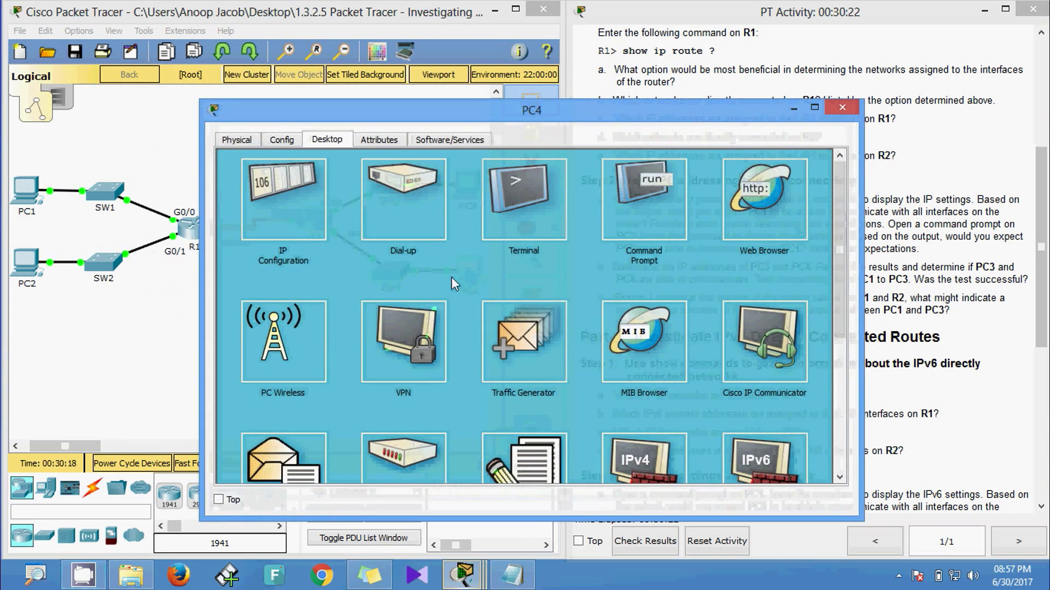
click(671, 207)
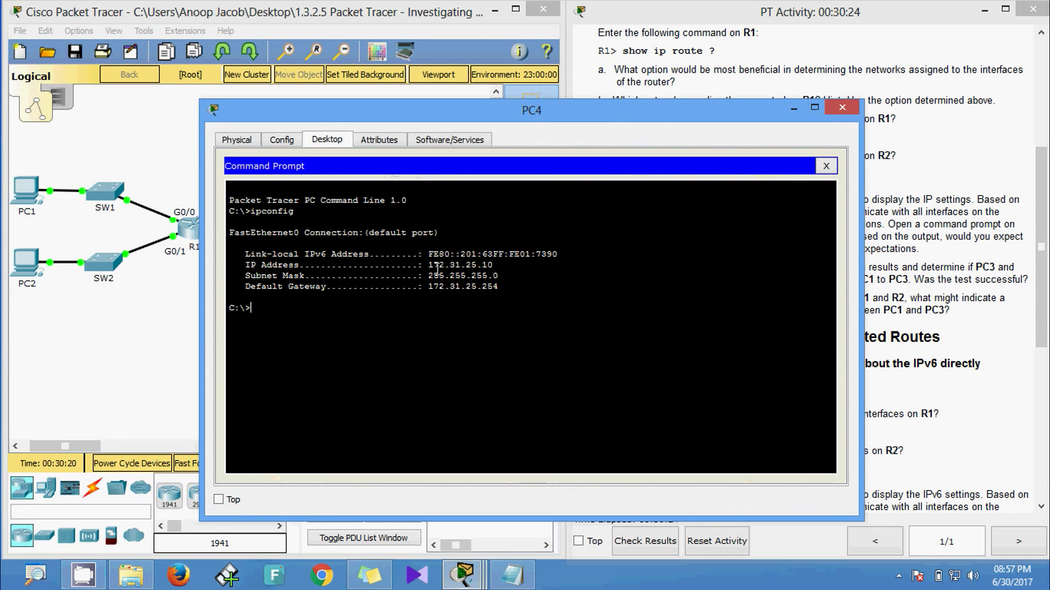
drag(430, 270, 488, 275)
key(ctrl+c)
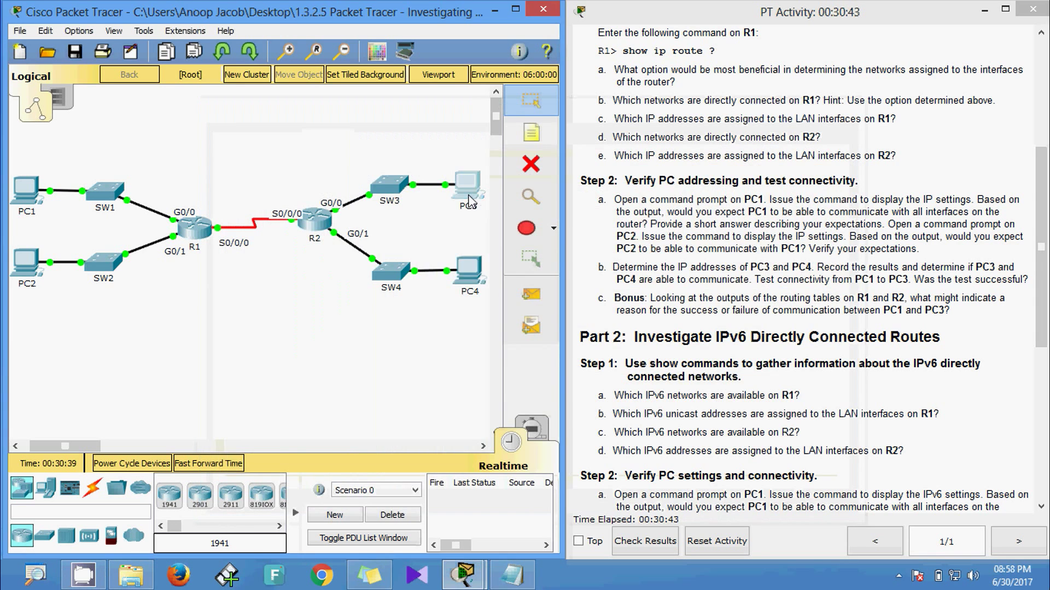
Ping PC4 at 172.31.25.10 from PC3's command prompt, using the copied address
click(476, 203)
click(623, 197)
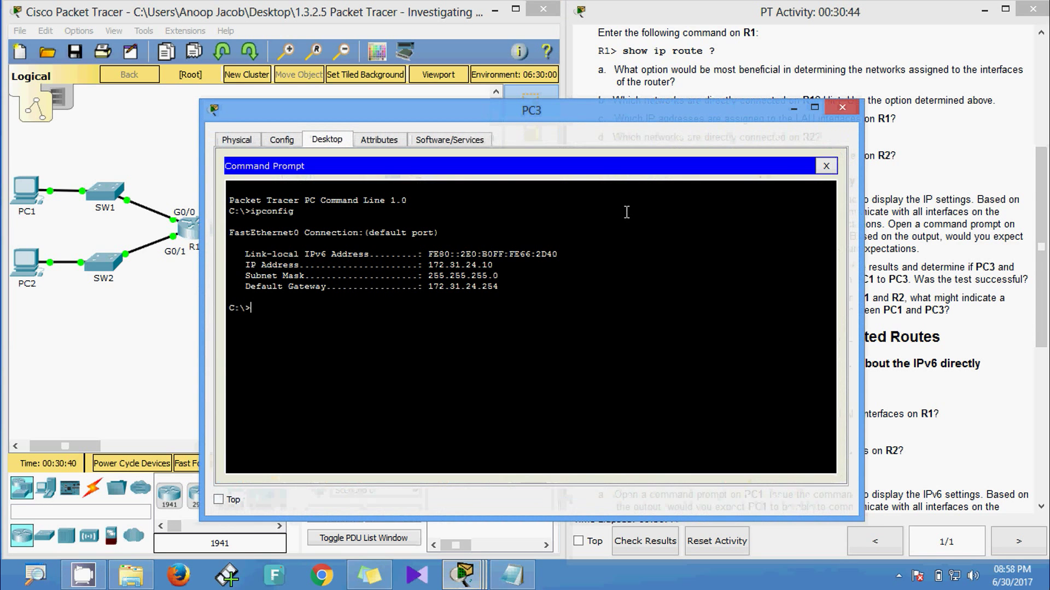
text(ping)
right_click(278, 310)
click(306, 339)
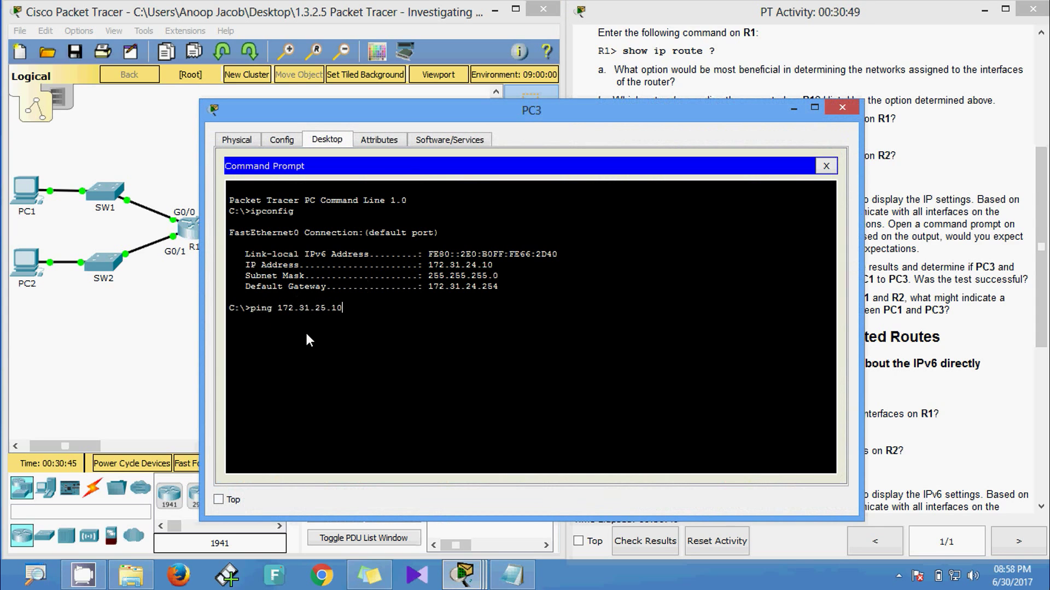
key(Return)
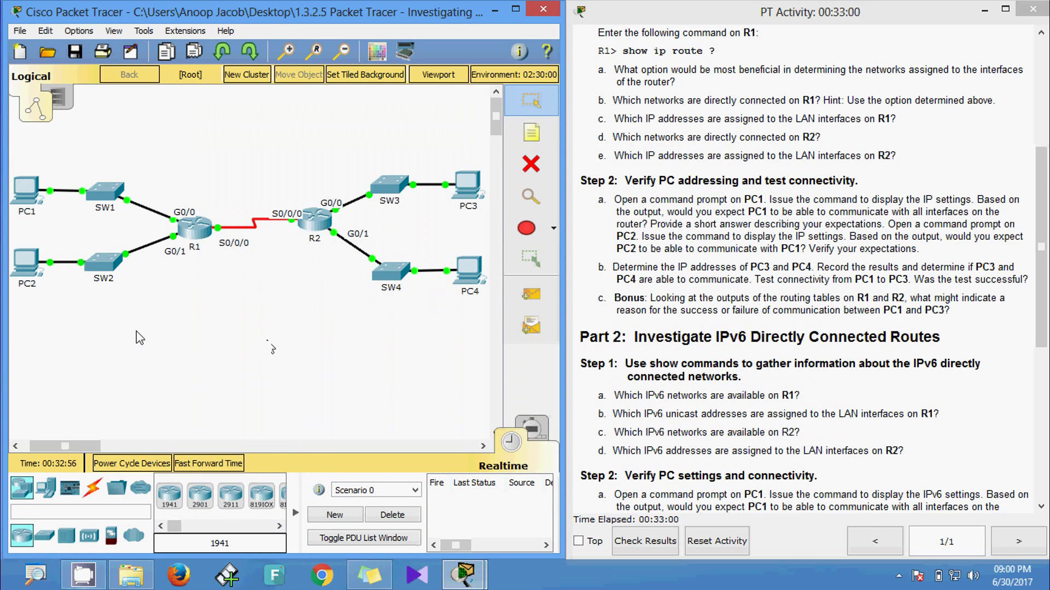
Copy PC3's IP address from the ipconfig output in its command prompt and close the PC3 window
click(479, 184)
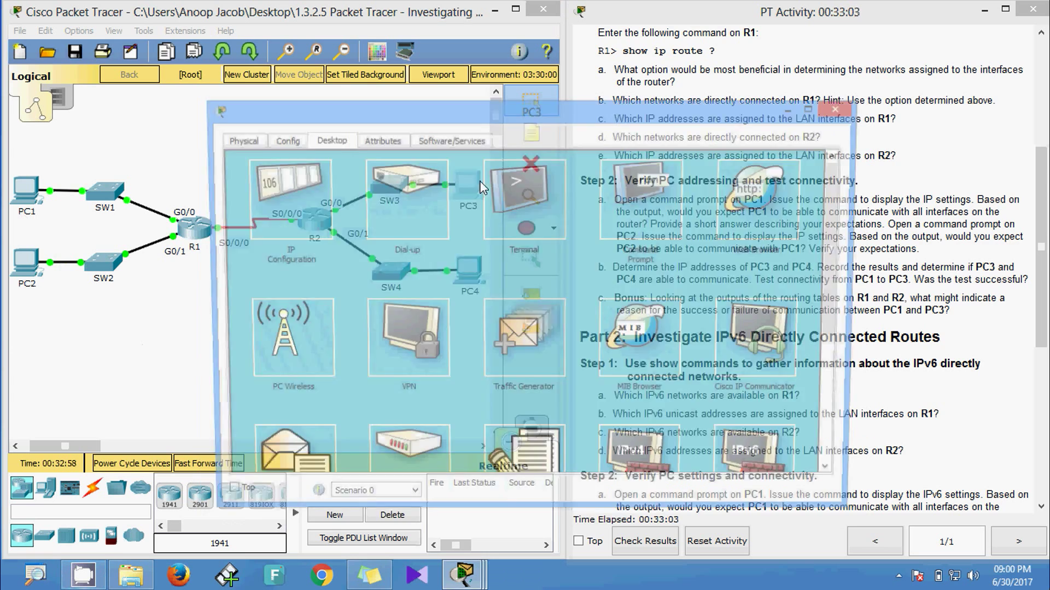
click(621, 214)
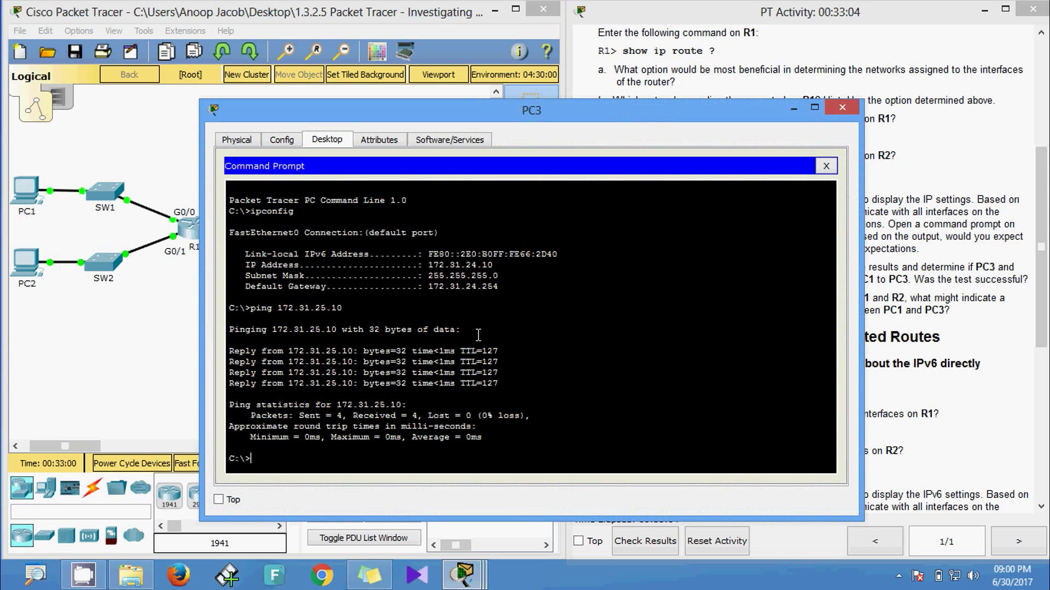
drag(489, 265, 438, 265)
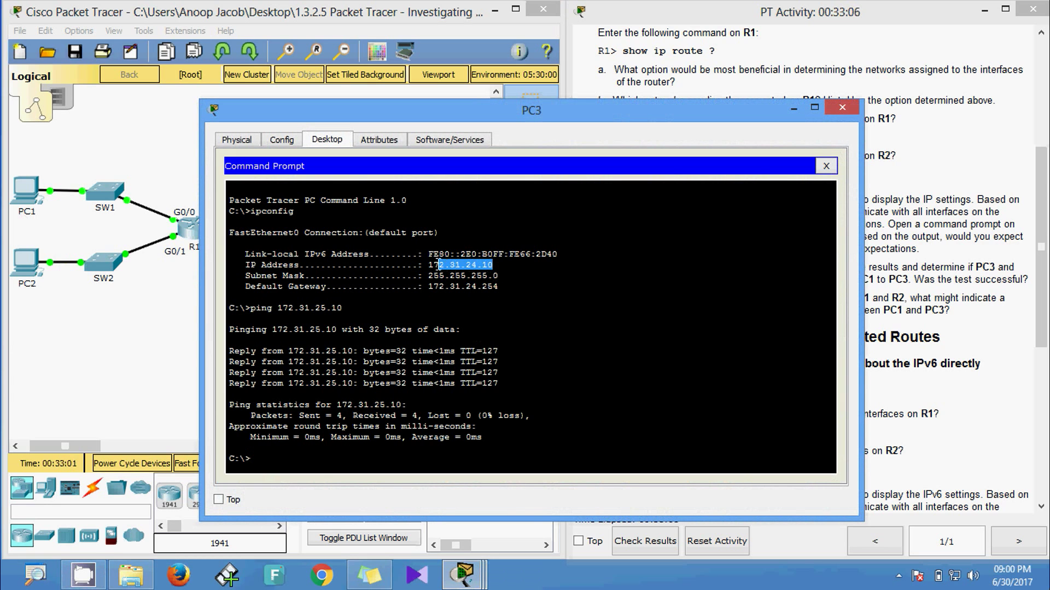
right_click(429, 264)
click(444, 273)
click(852, 108)
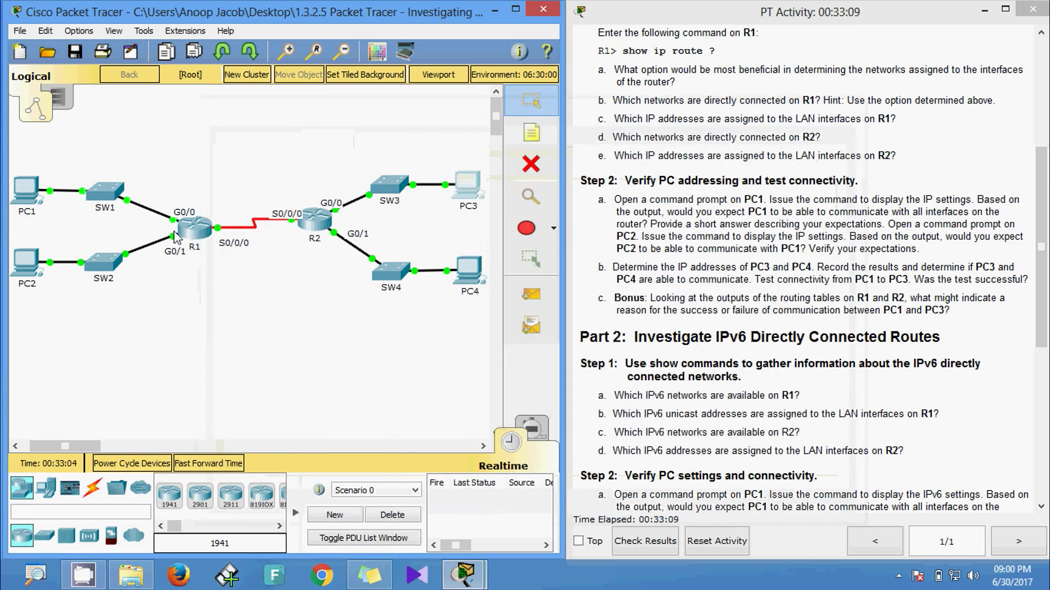
Ping PC3 at 172.31.24.10 from PC1's command prompt, using the copied address
click(24, 190)
click(637, 202)
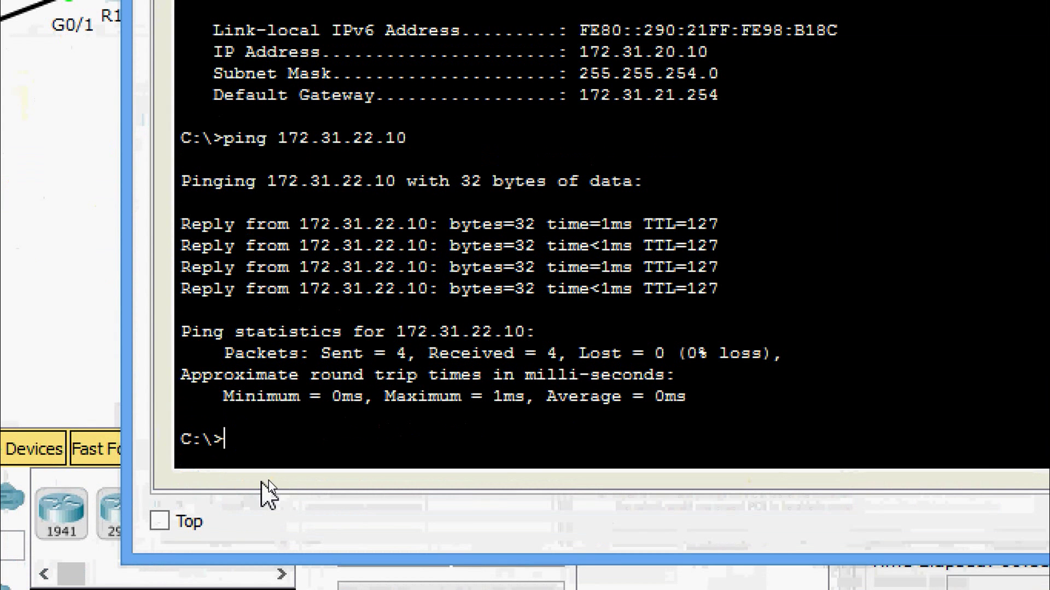
text(ping)
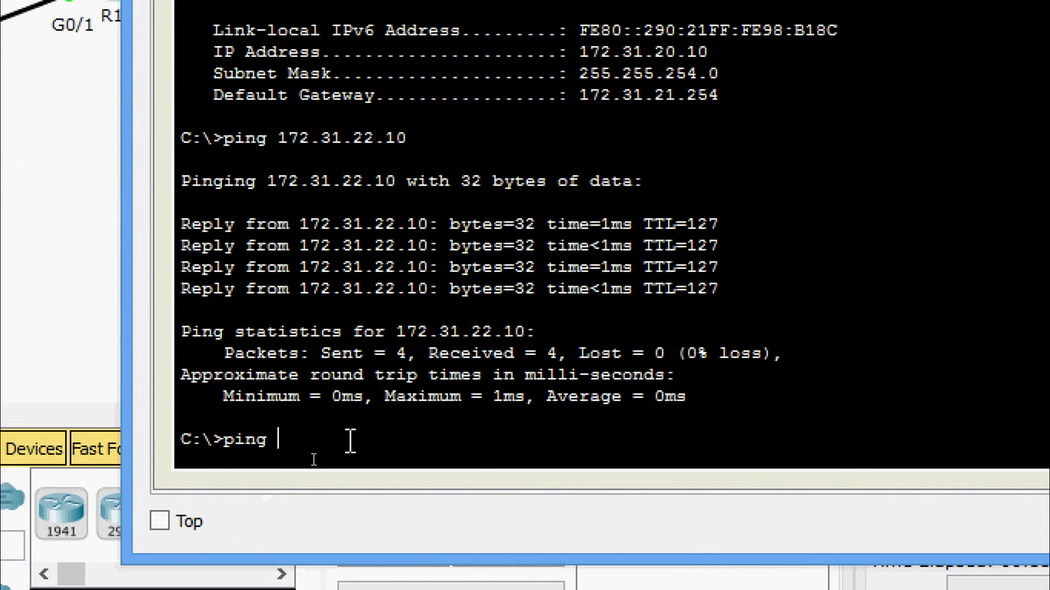
right_click(350, 442)
click(367, 494)
key(Return)
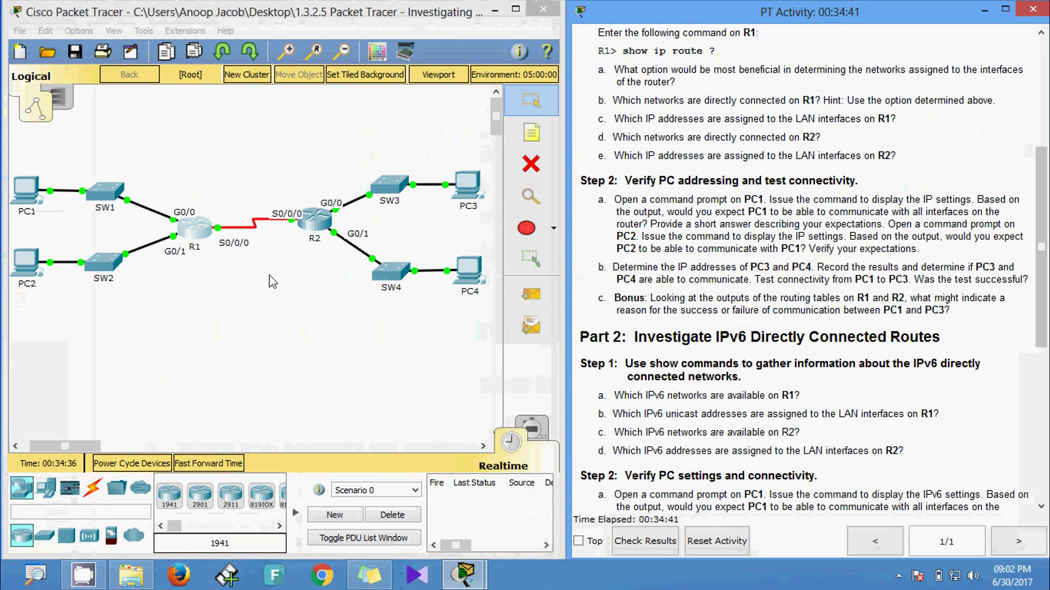
Examine R1's routing table, highlighting the static default route 0.0.0.0/0, then close R1 and open R2 for comparison
click(195, 240)
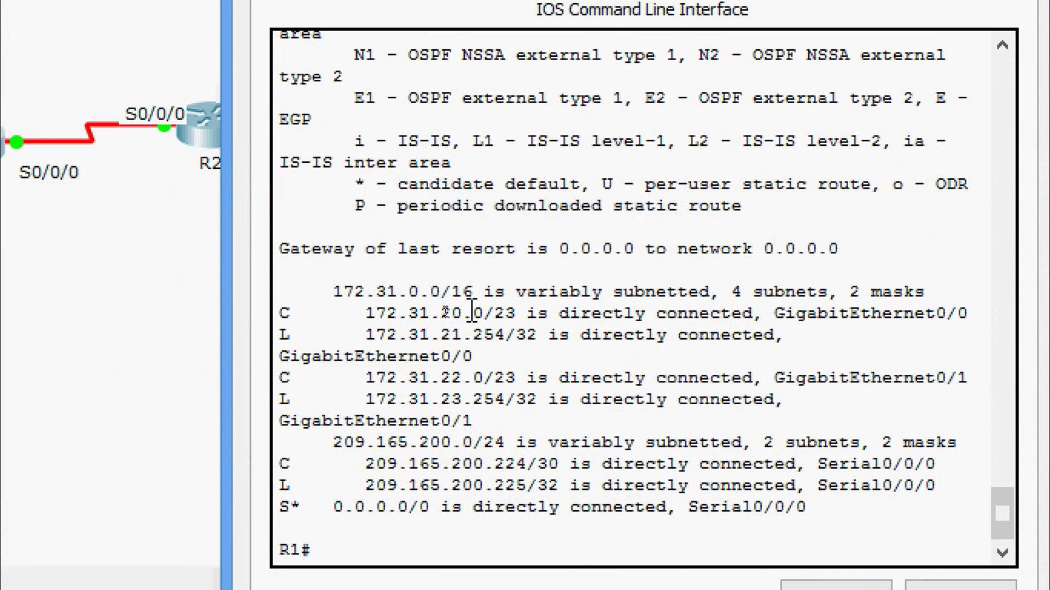
scroll(471, 312, up, 10)
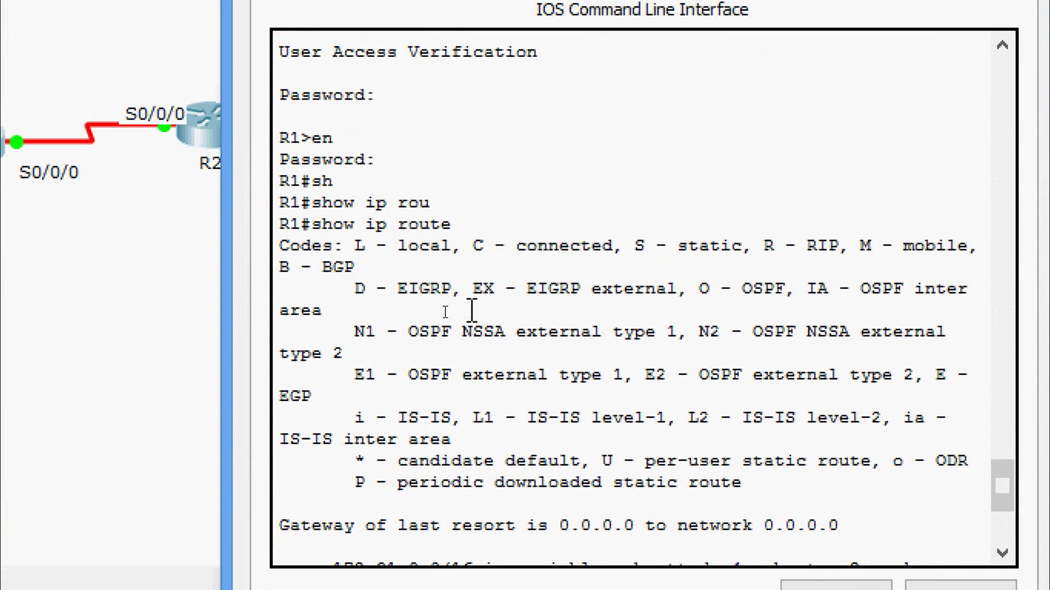
scroll(469, 304, down, 10)
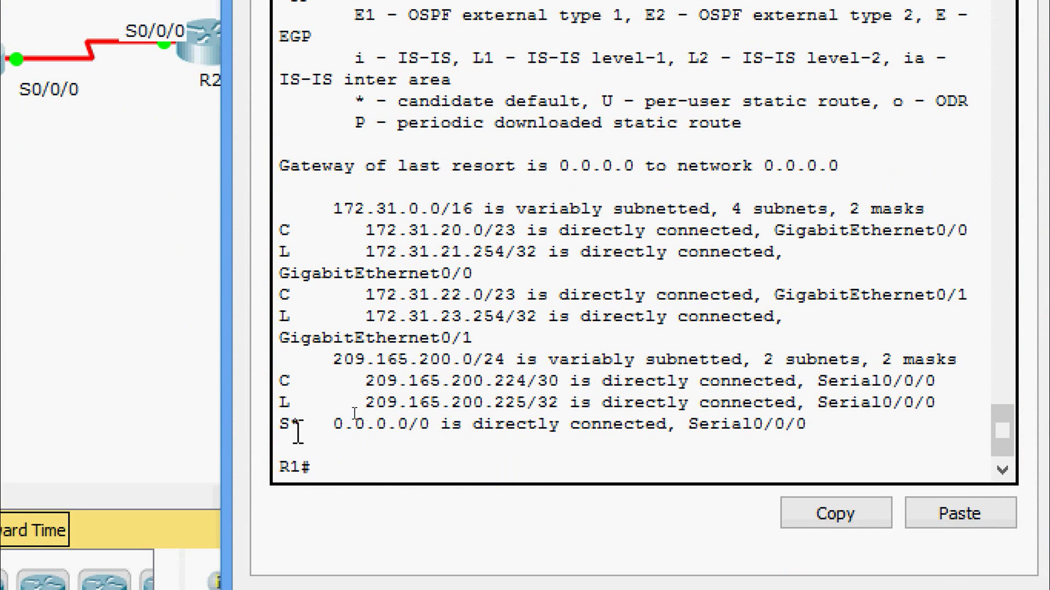
drag(284, 426, 808, 428)
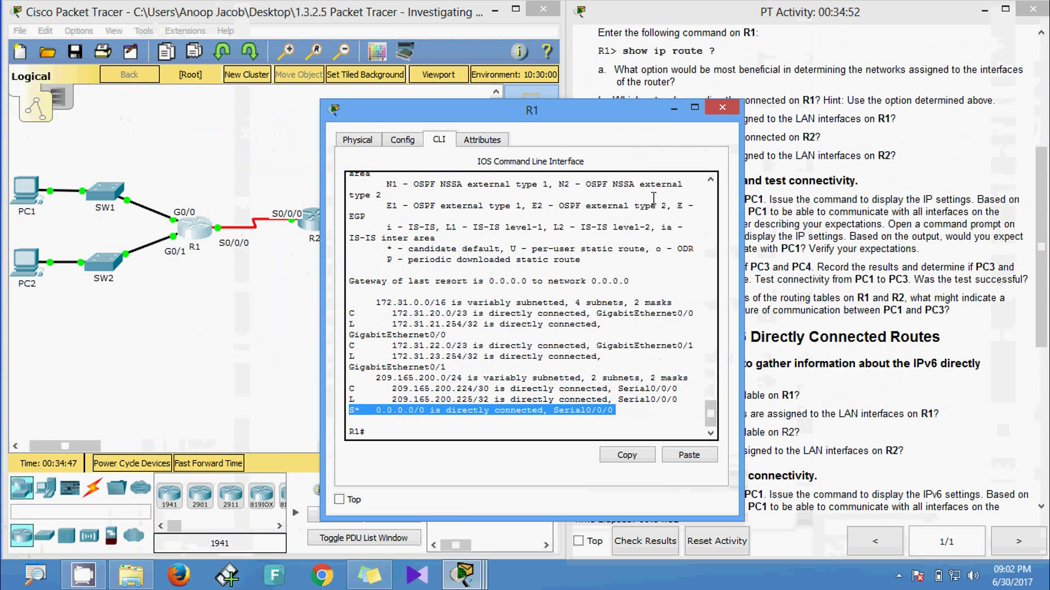
click(722, 107)
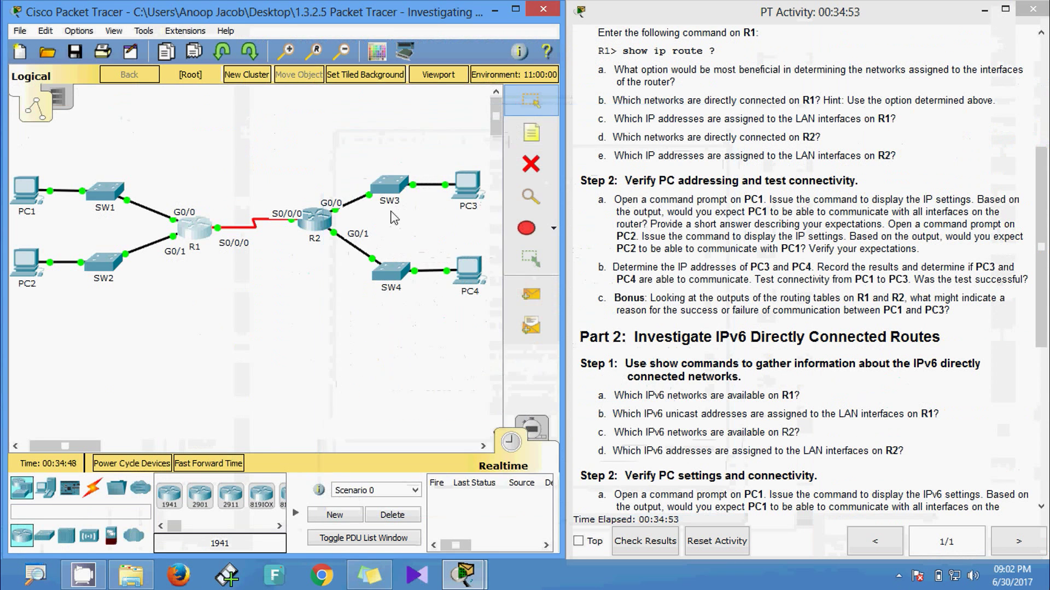
click(315, 227)
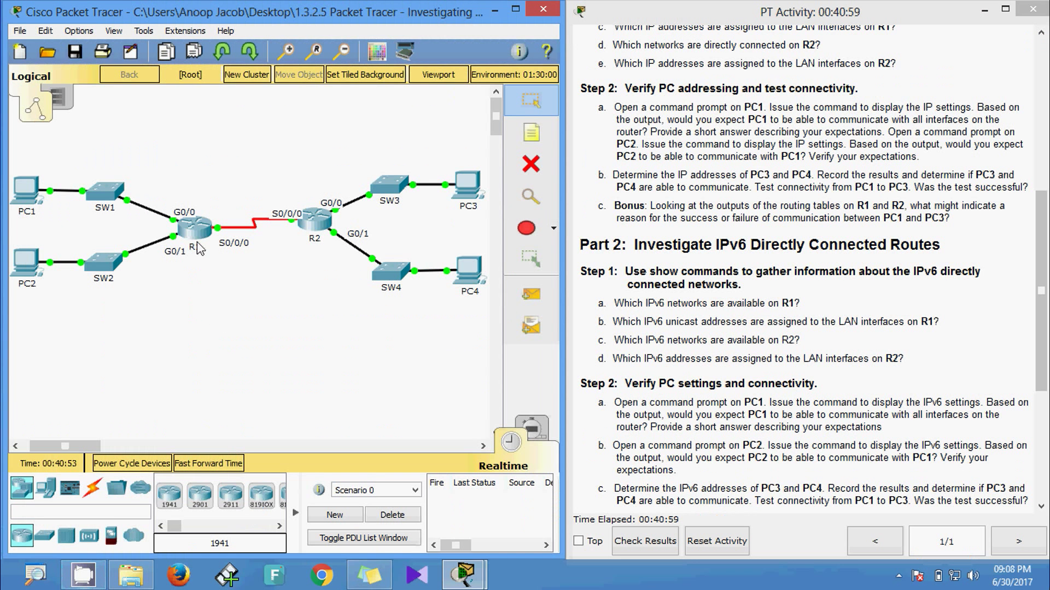
Open R1's CLI, list the available show ipv6 and show ipv6 route options, and run show ipv6 route
click(197, 246)
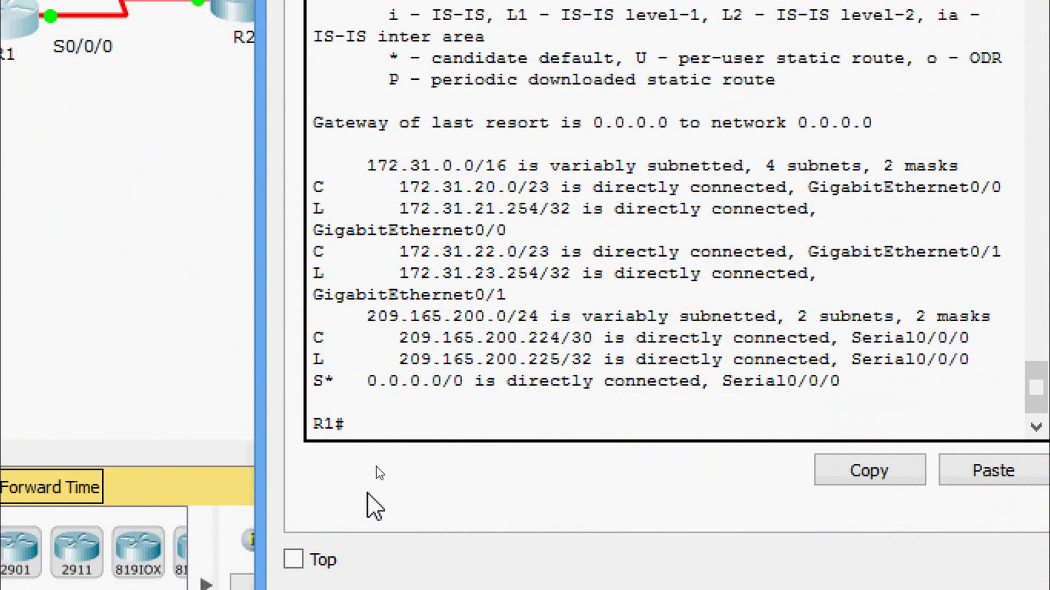
text(SH)
key(Tab)
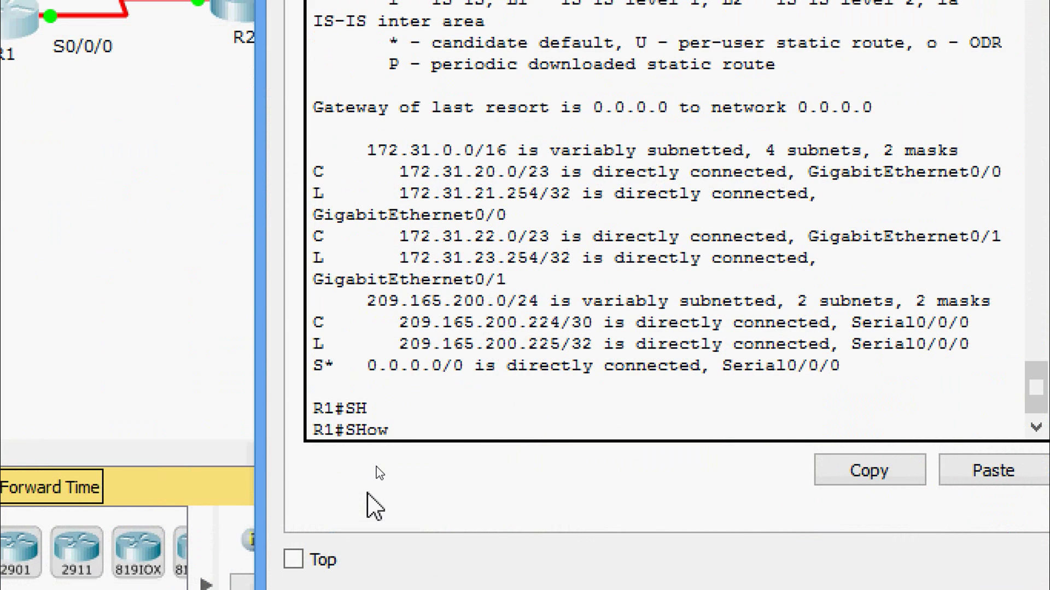
text(IPV)
key(Tab)
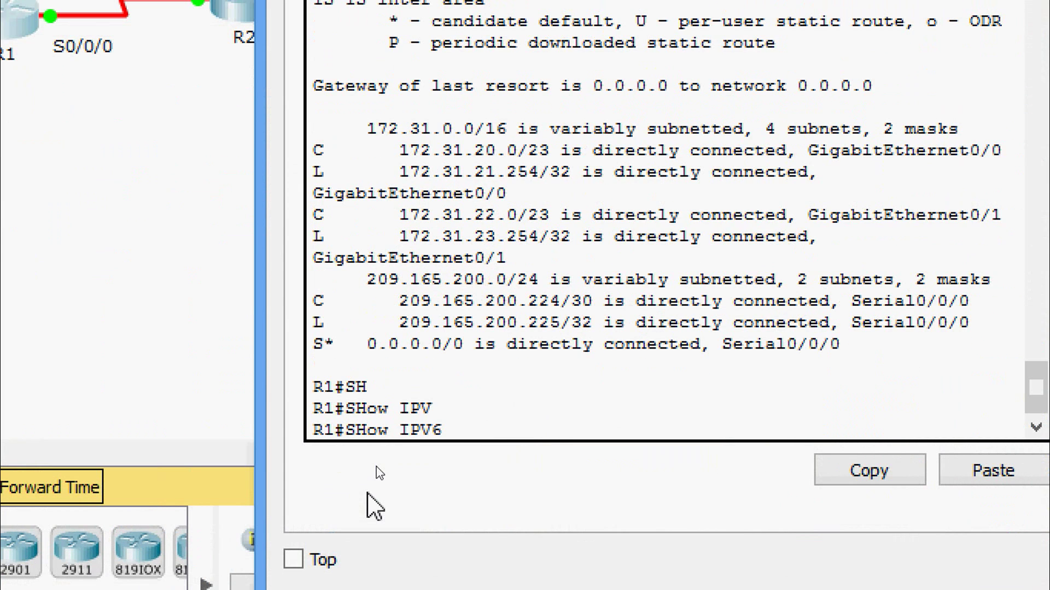
text(?)
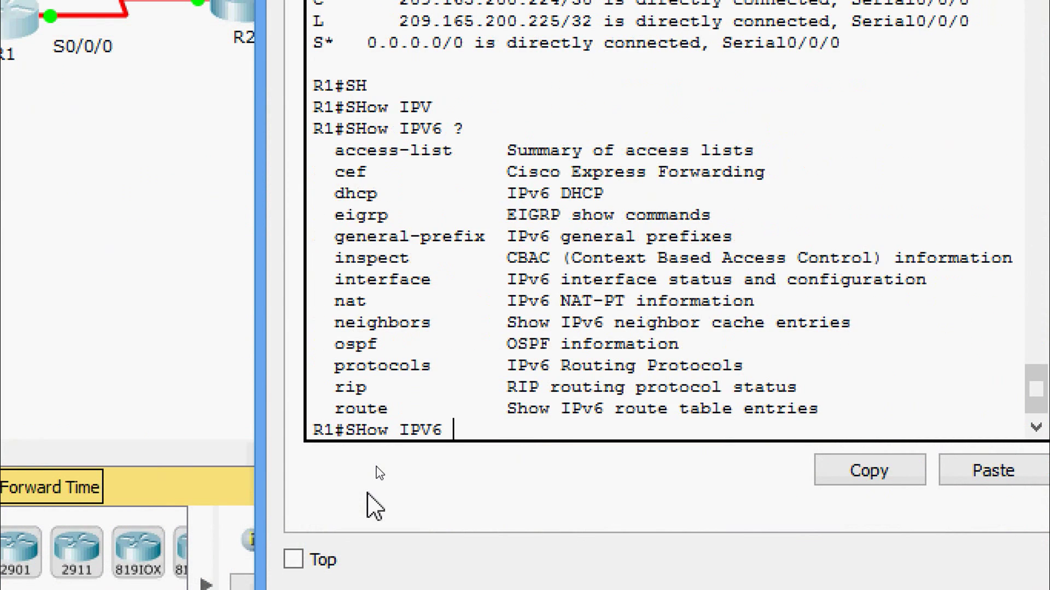
text(ROU)
key(Tab)
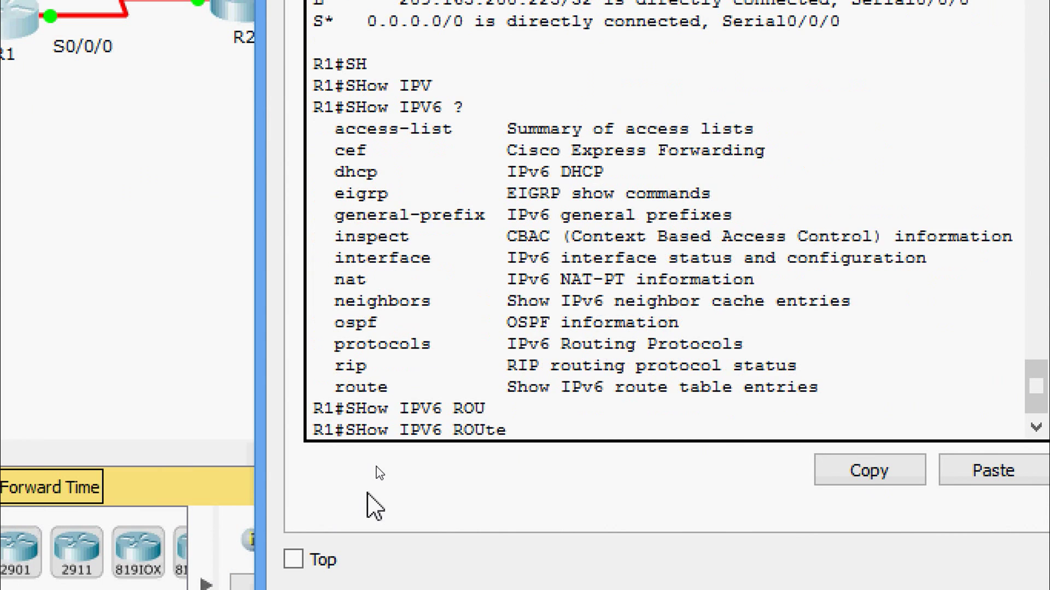
text(?)
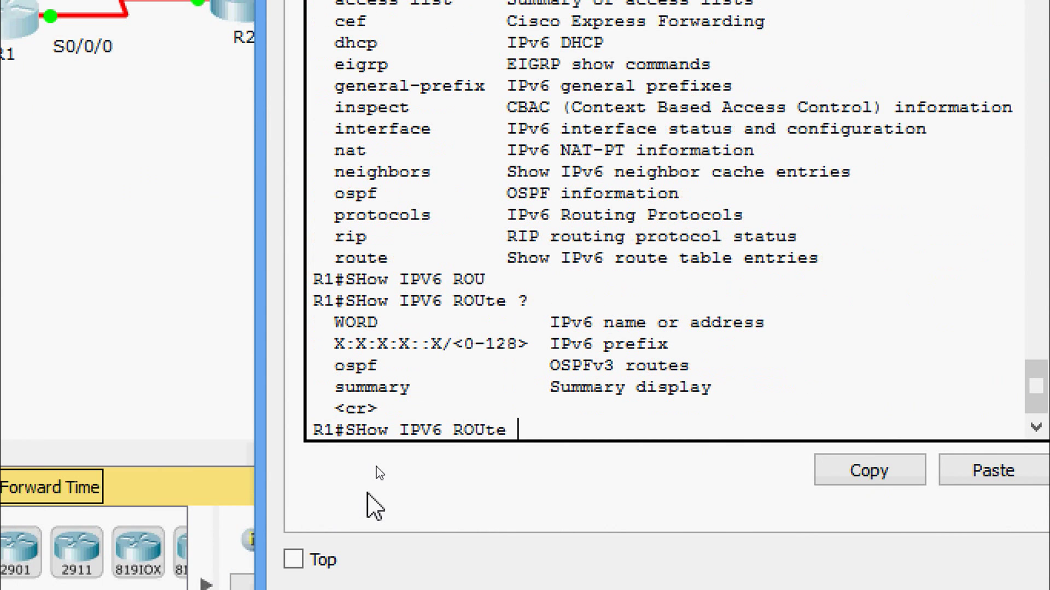
key(Return)
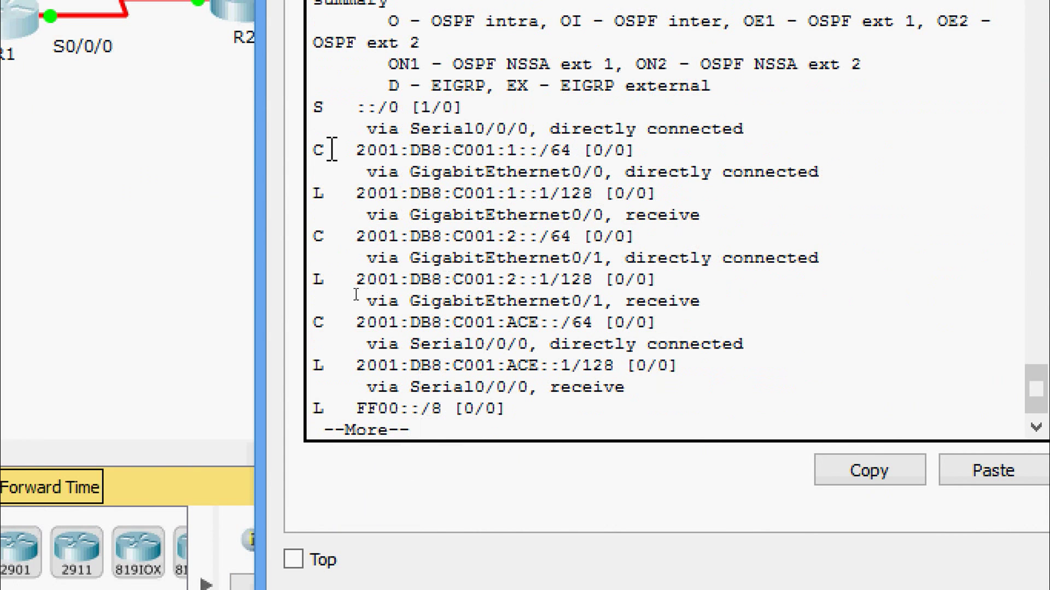
Examine R1's IPv6 routing table, highlighting the connected networks and the local addresses of GigabitEthernet0/0 and GigabitEthernet0/1
drag(317, 150, 657, 407)
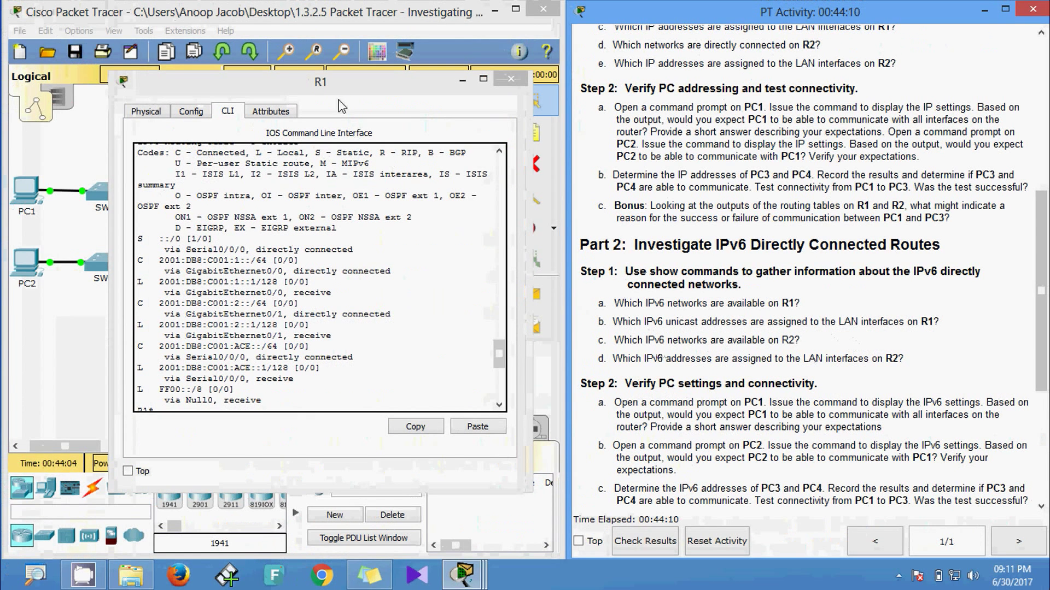
drag(361, 147, 590, 83)
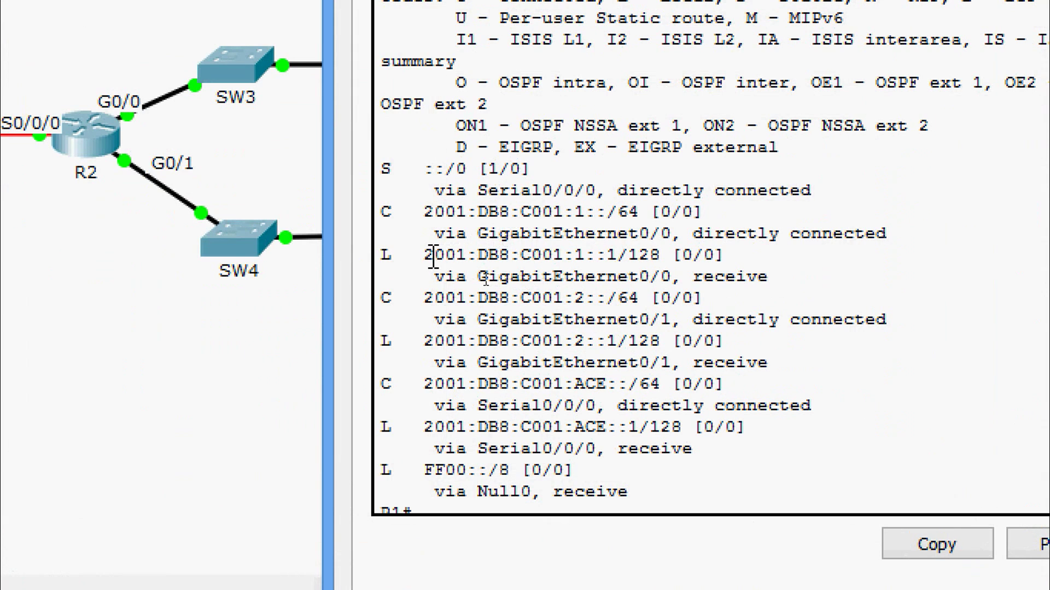
drag(381, 255, 754, 258)
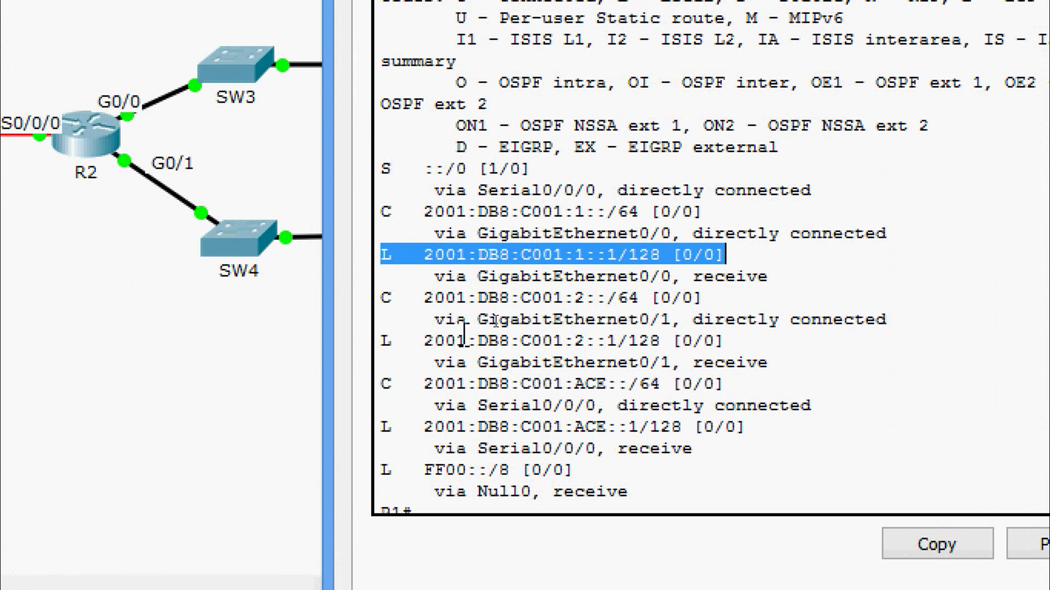
drag(381, 343, 770, 347)
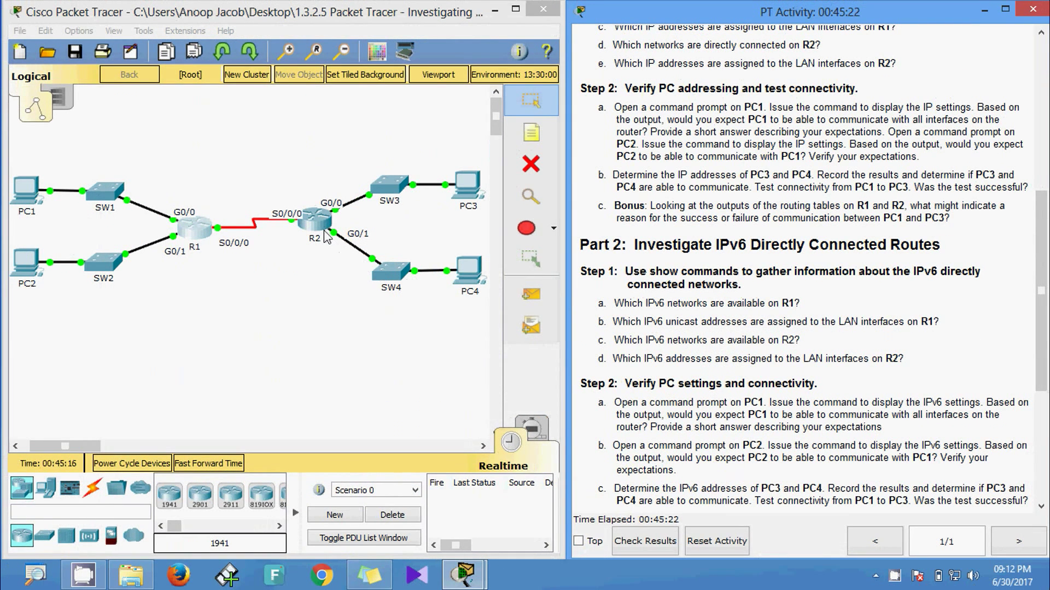
Open R2's CLI, log in with the console password, and enter privileged EXEC mode with the enable password
click(324, 231)
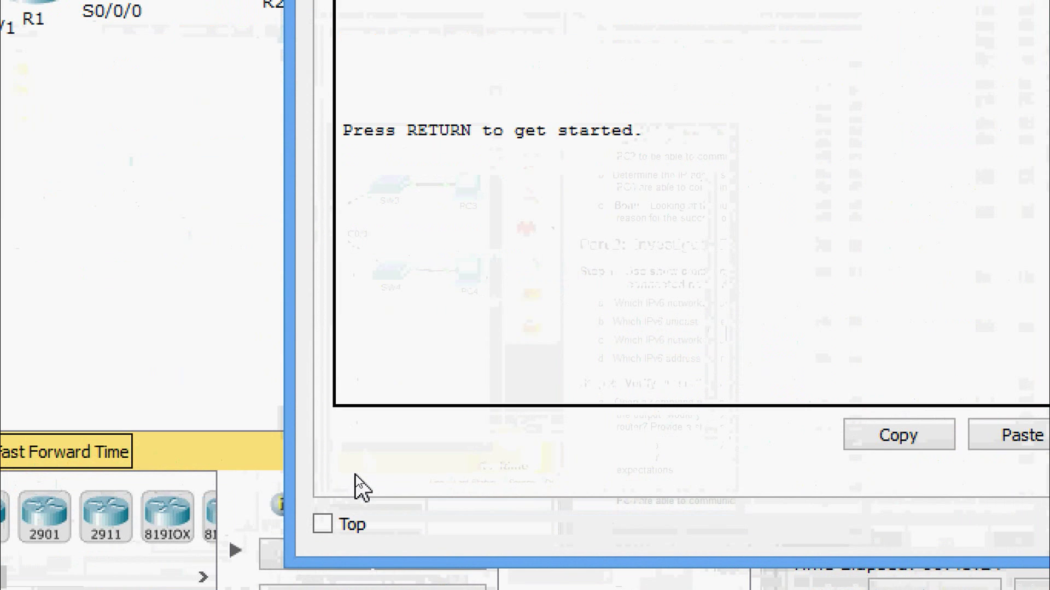
key(Return)
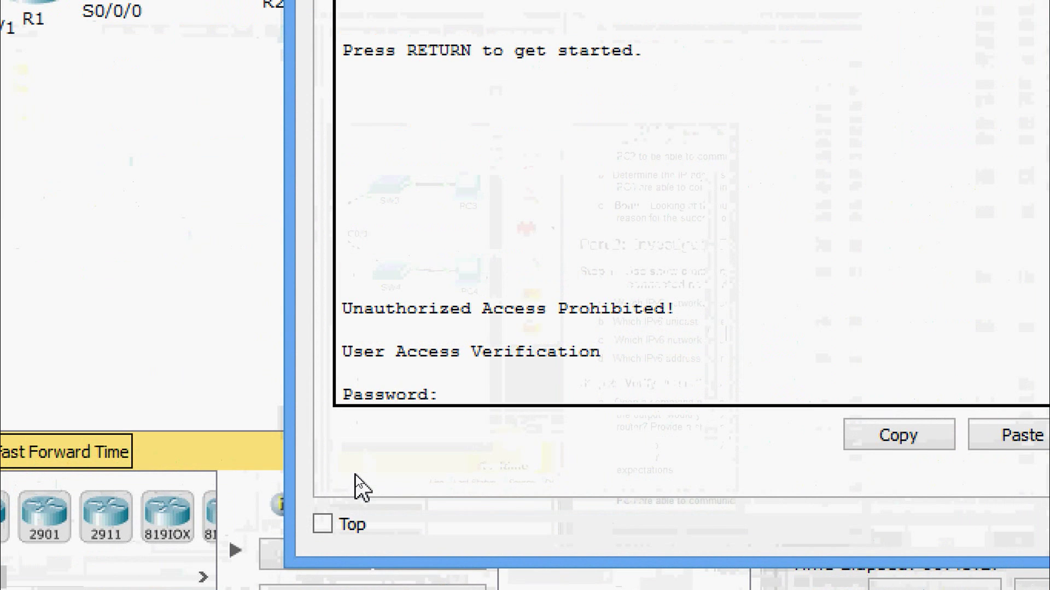
key(Return)
text(en)
key(Return)
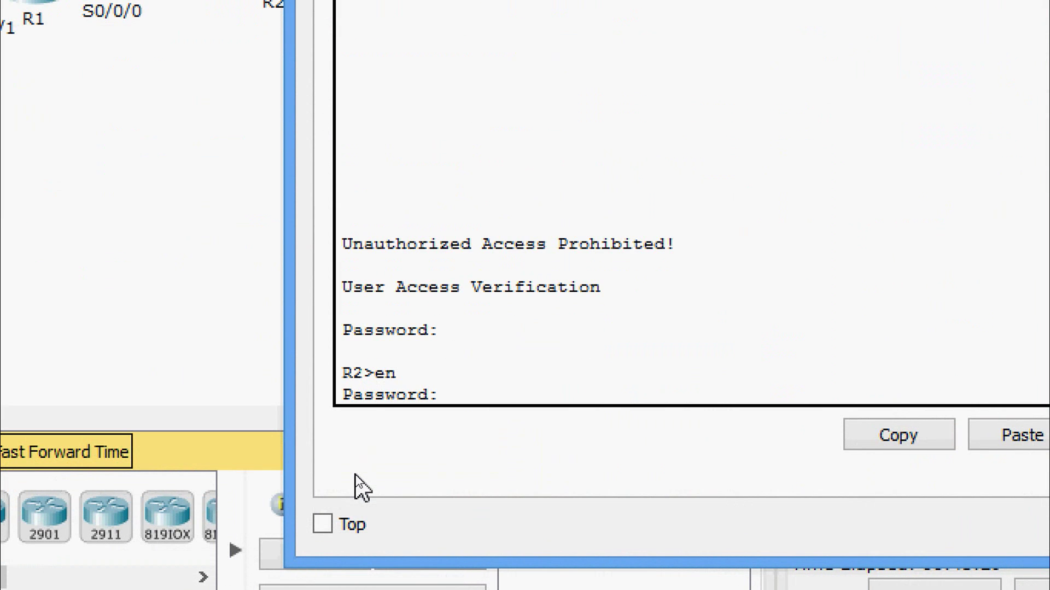
key(Return)
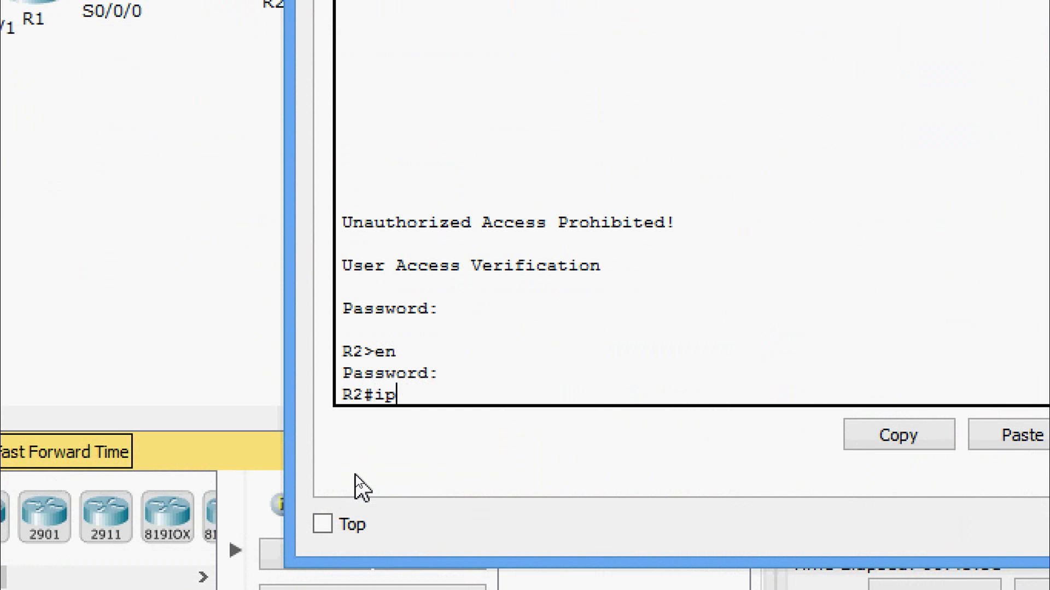
Run show ipv6 route on R2 and page through to the end of the output
text(sh)
key(Tab)
text(ipv)
key(Tab)
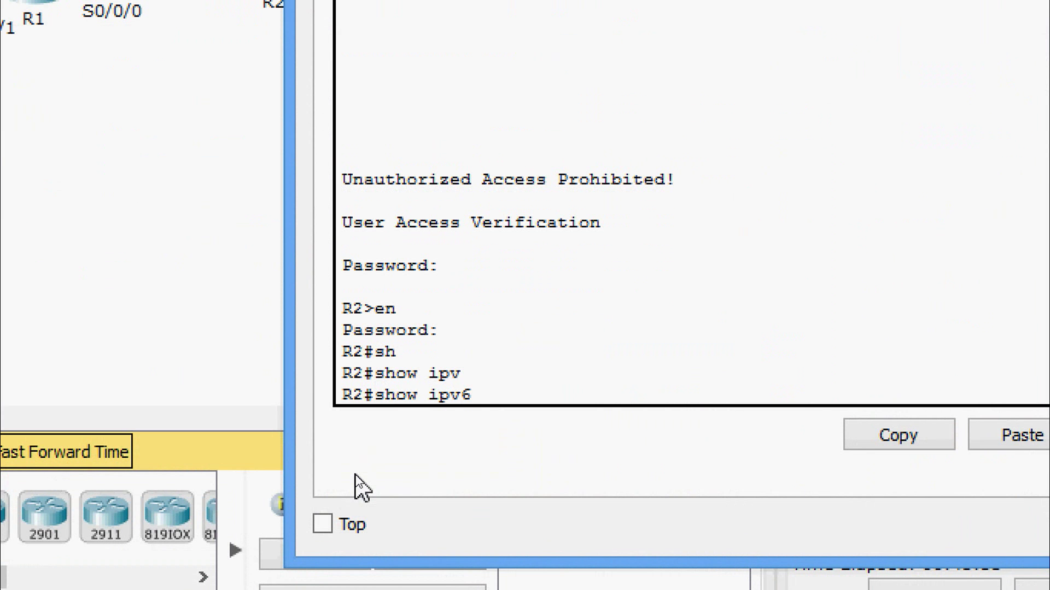
text(rou)
key(Tab)
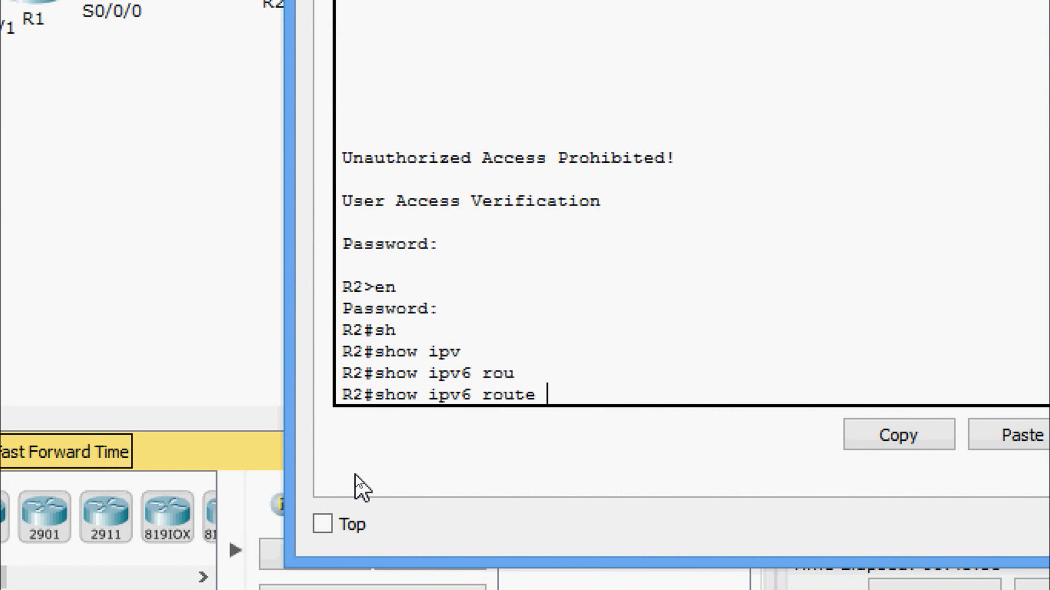
key(Return)
key(space)
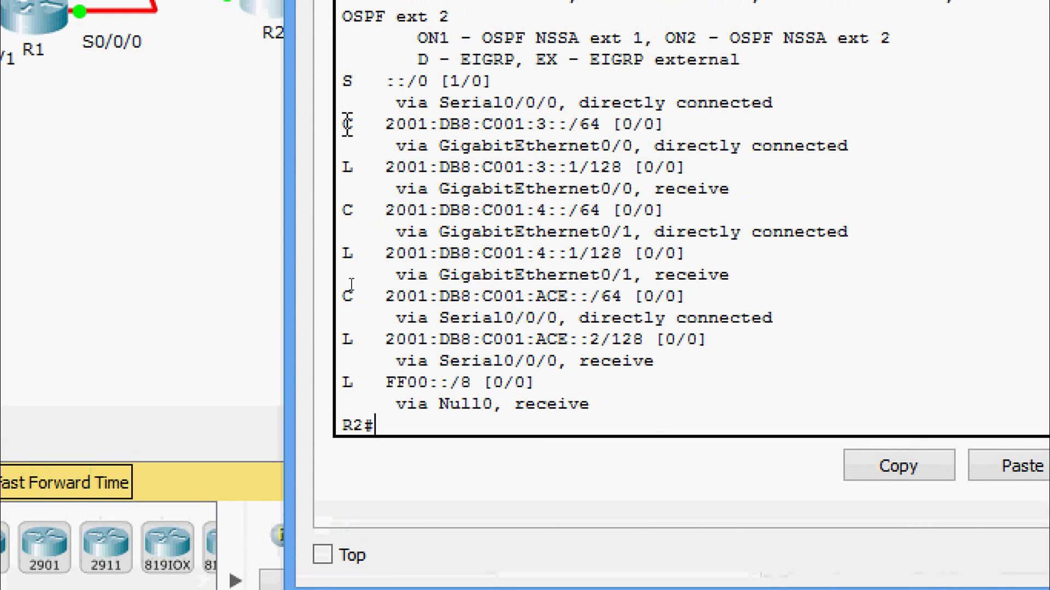
Examine R2's IPv6 routing table against the topology, highlighting the connected and local routes for GigabitEthernet0/0 and GigabitEthernet0/1
drag(344, 50, 591, 379)
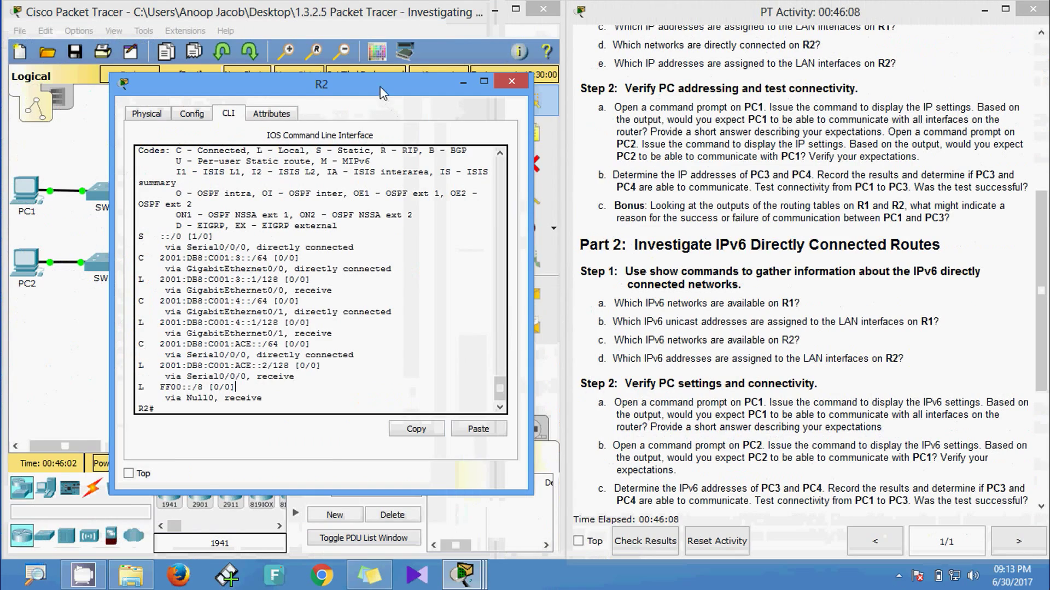
drag(383, 93, 676, 103)
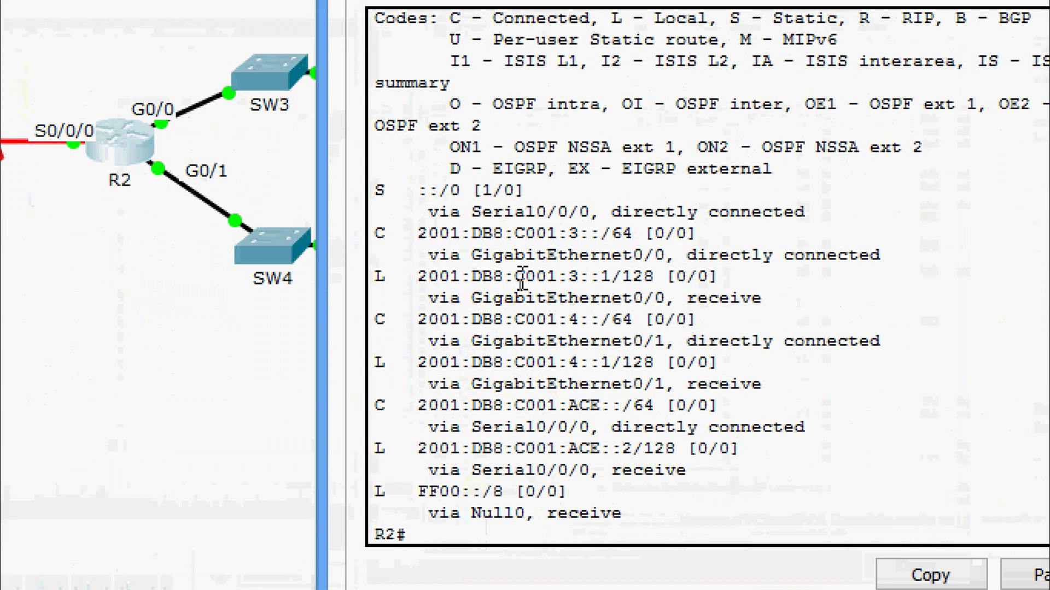
drag(409, 233, 827, 285)
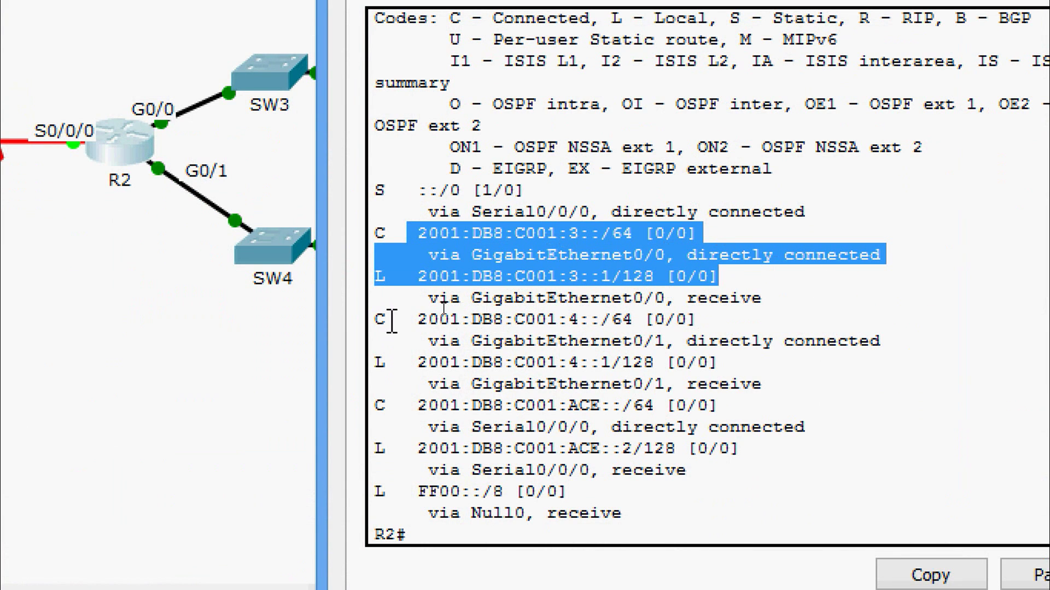
drag(375, 320, 784, 370)
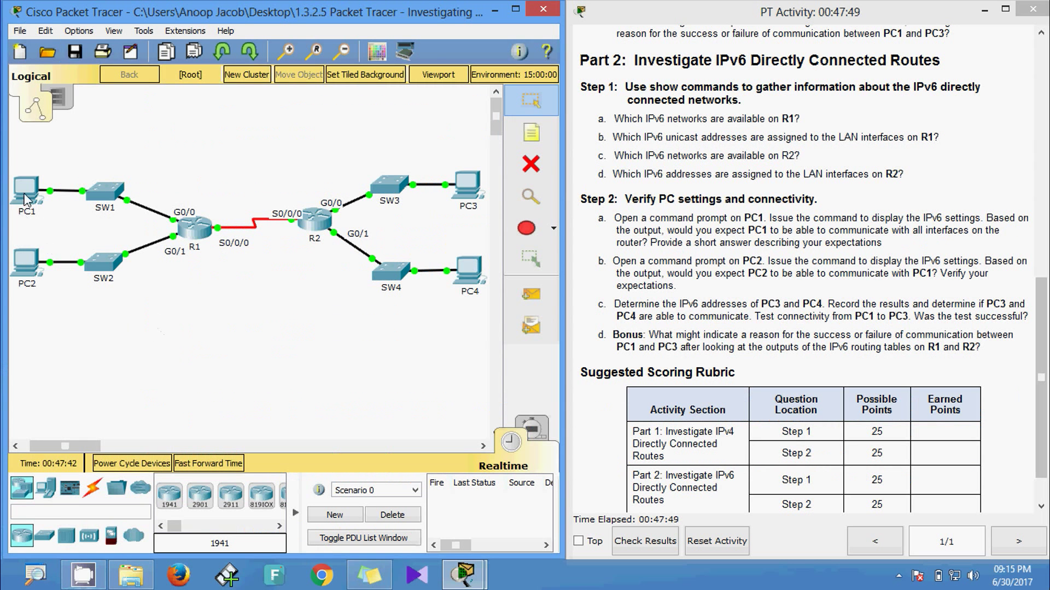
Open PC1's Command Prompt and run ipv6config to display its IPv6 settings
click(25, 198)
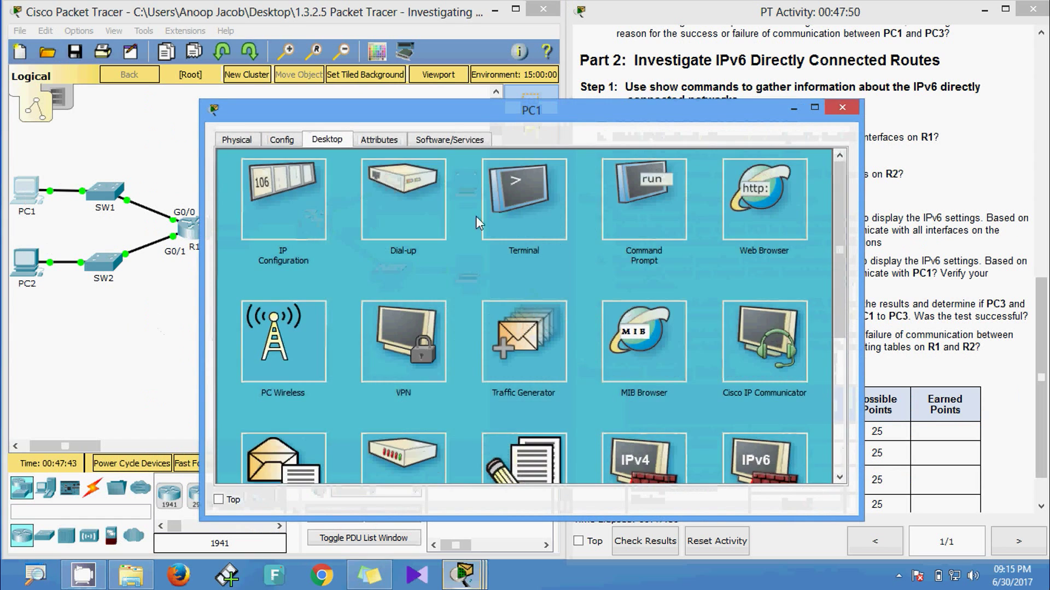
click(620, 186)
key(Return)
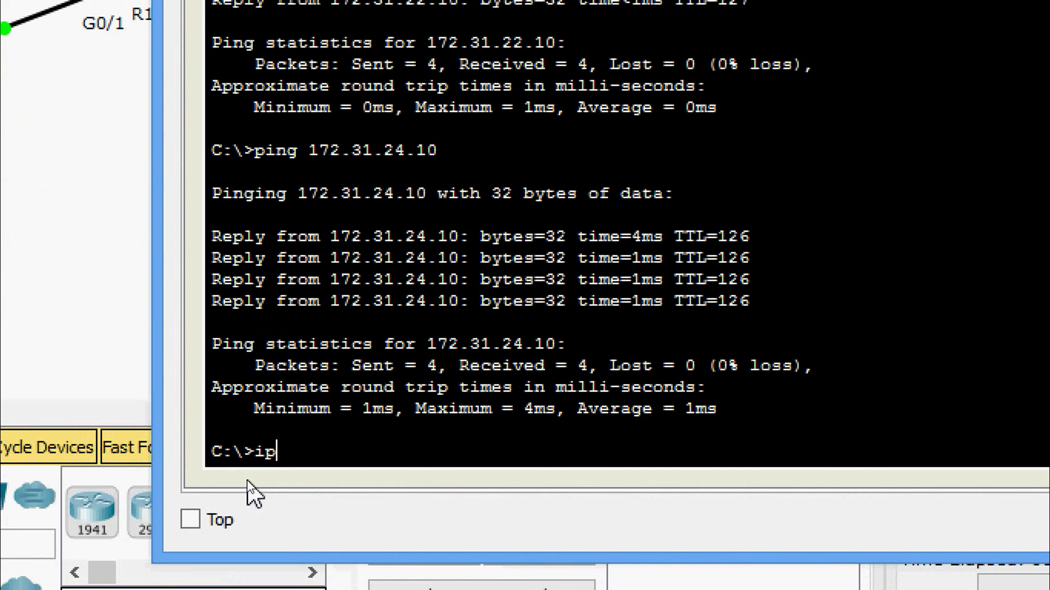
text(ipv6config)
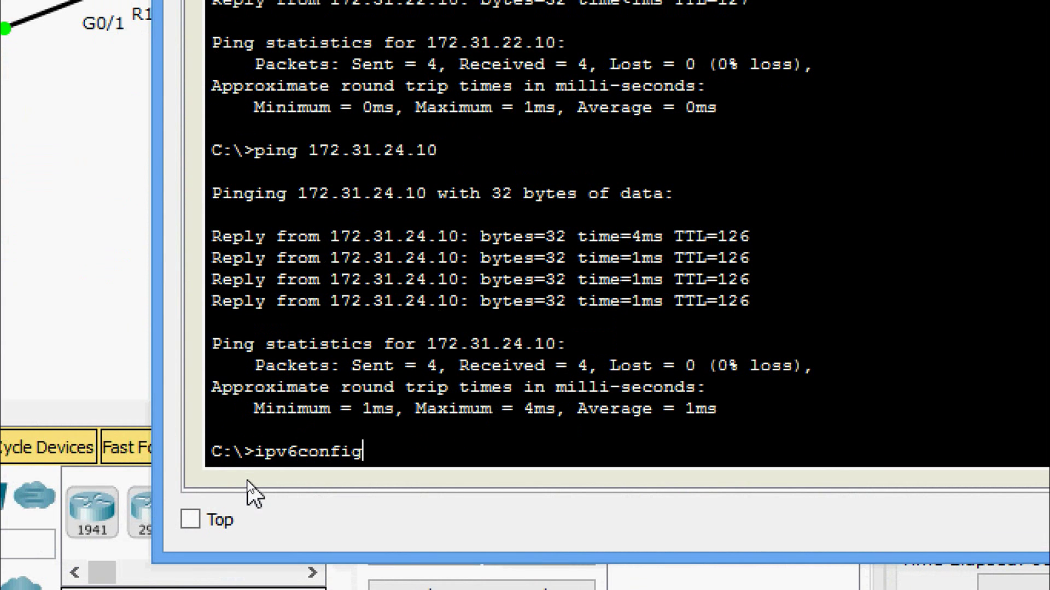
key(Return)
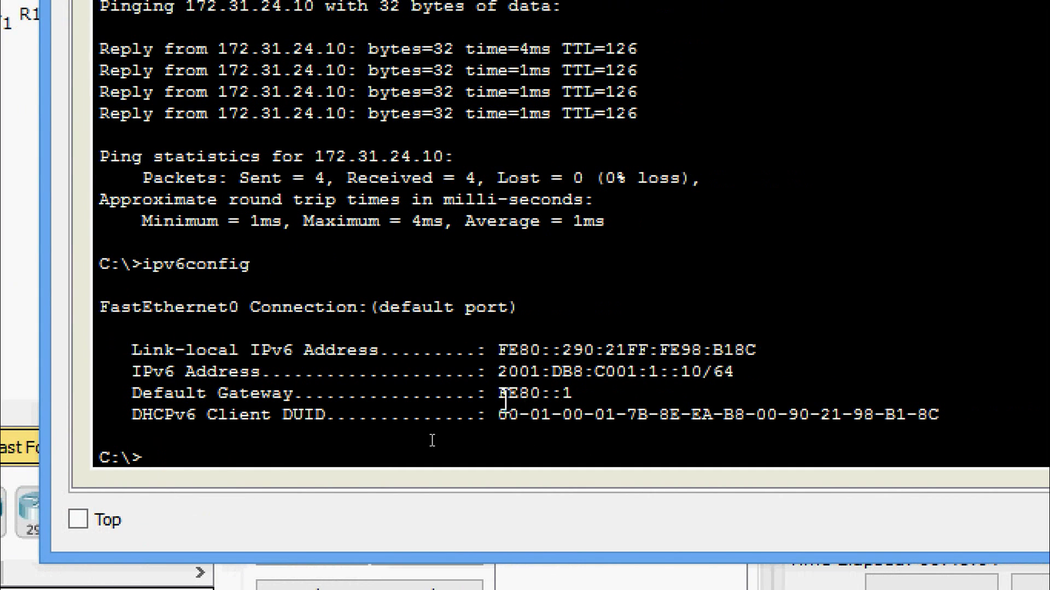
Examine PC1's IPv6 address and default gateway in the ipv6config output, highlighting each value
drag(498, 398, 575, 399)
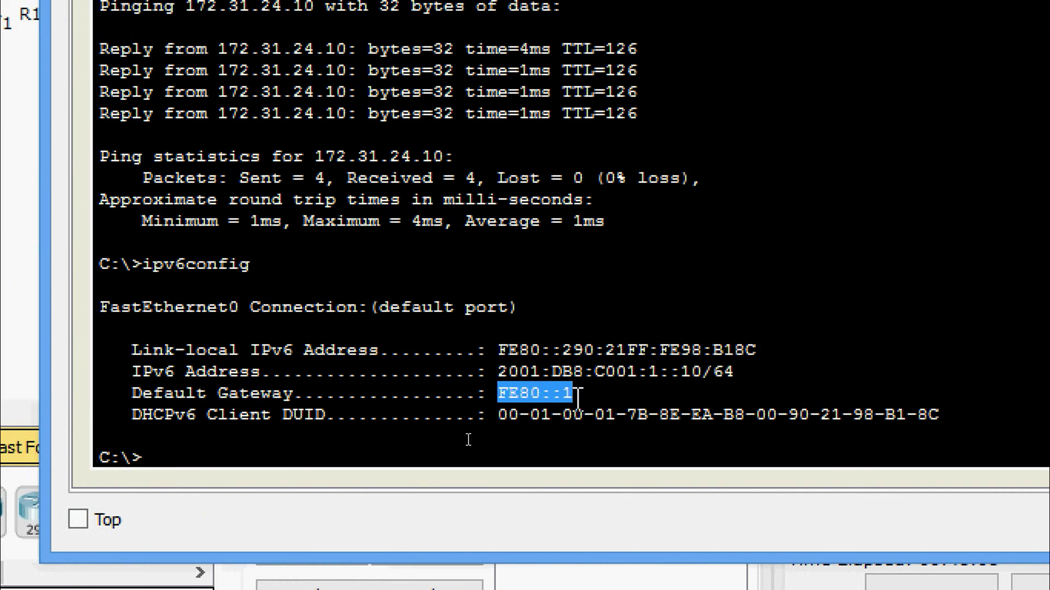
click(578, 398)
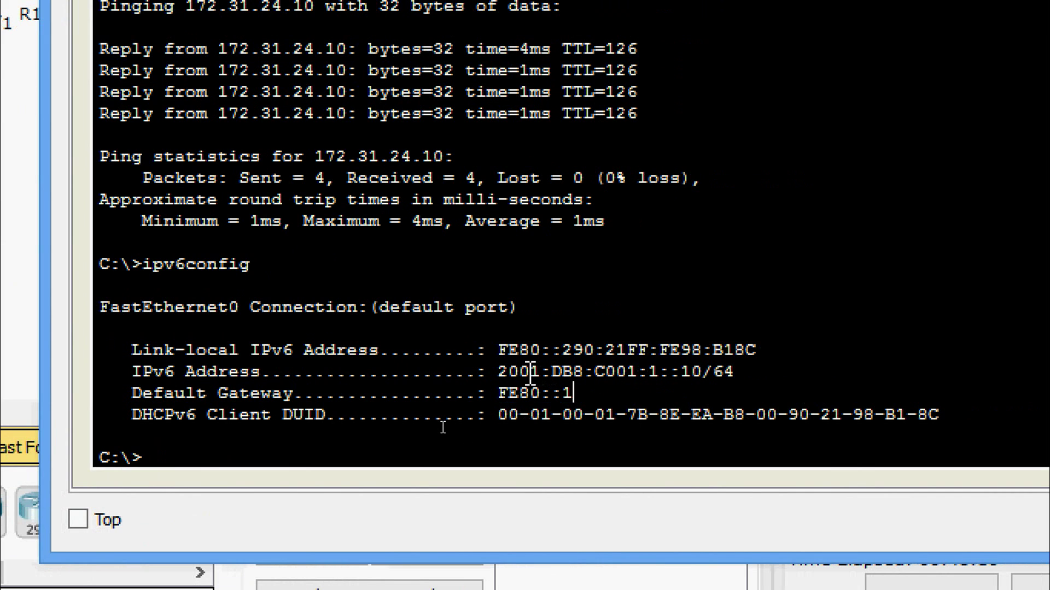
mouse_move(498, 376)
mouse_down()
mouse_move(738, 376)
mouse_move(507, 377)
mouse_up()
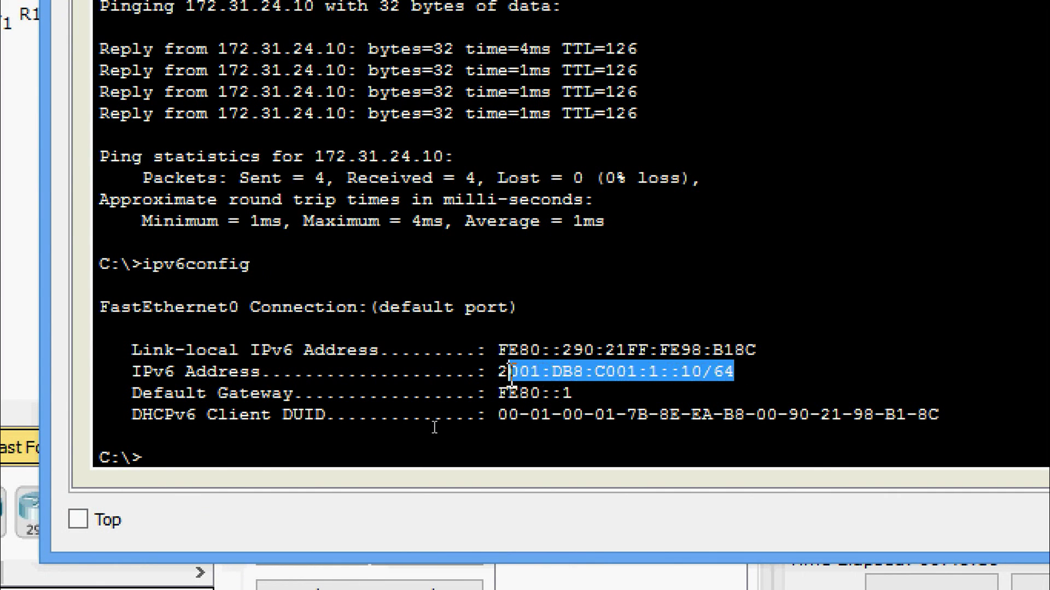
drag(572, 393, 508, 393)
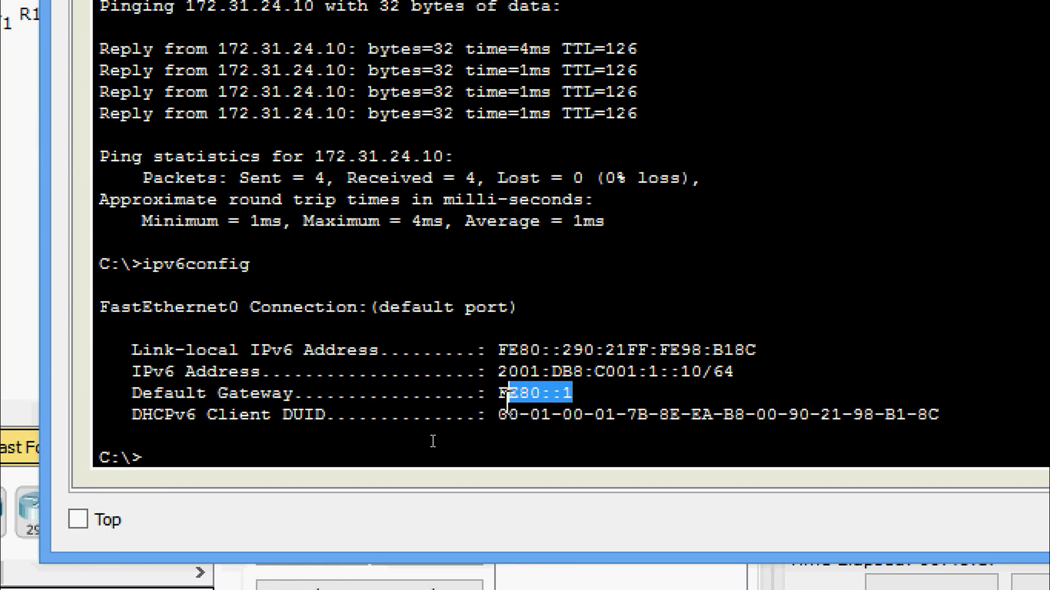
click(461, 440)
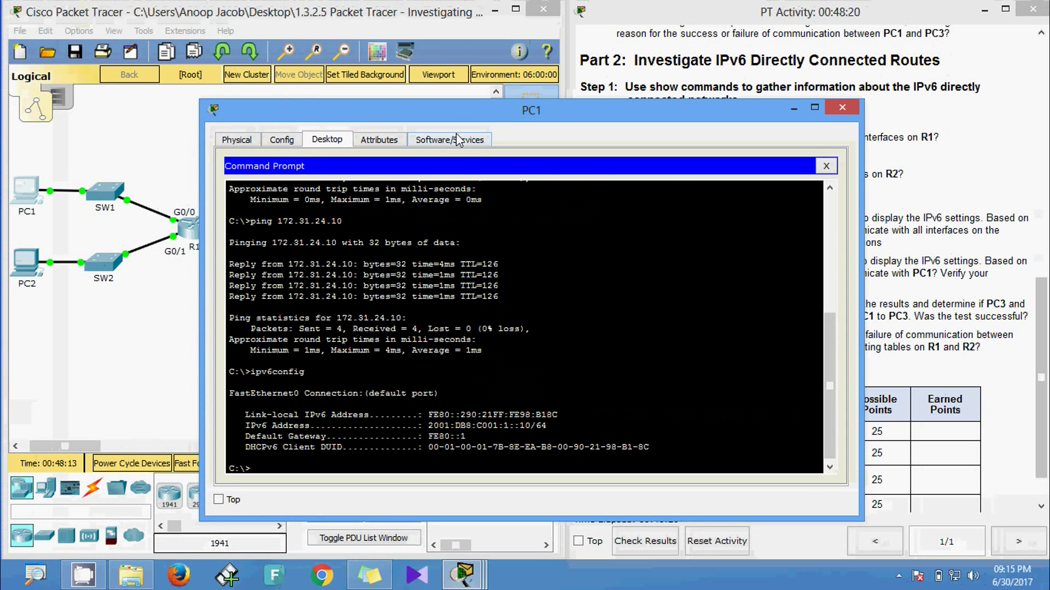
Place R1's CLI beside PC1's window and review R1's IPv6 routing table for comparison with PC1's settings
drag(458, 110, 570, 86)
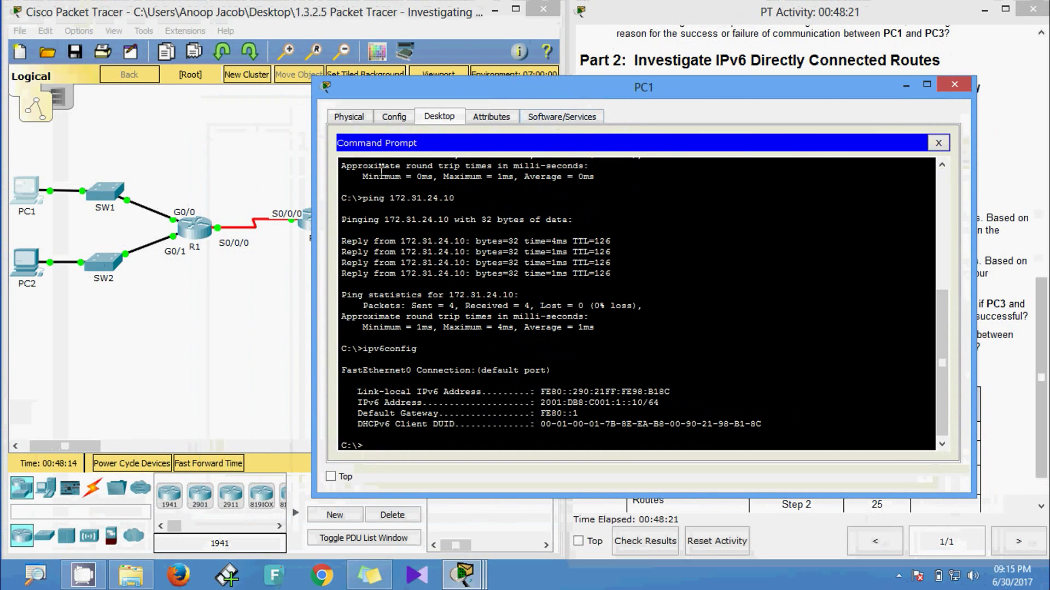
click(191, 231)
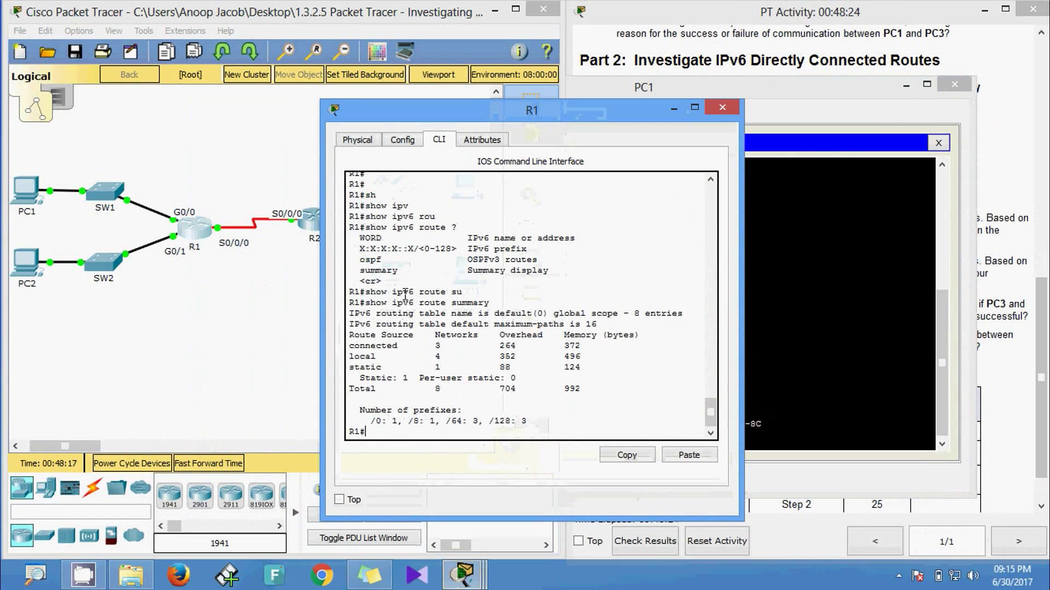
scroll(405, 296, up, 7)
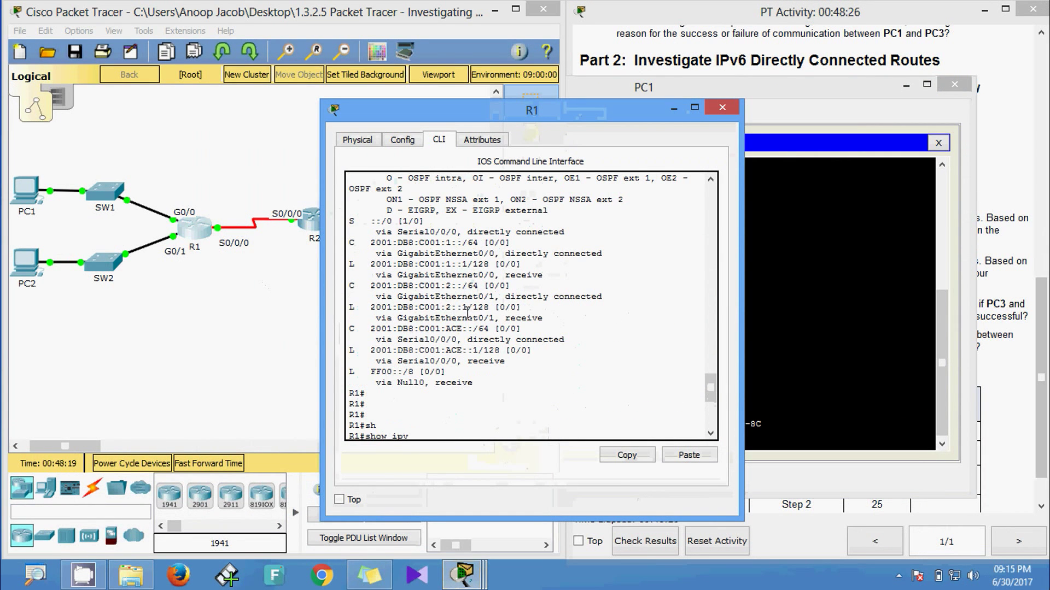
drag(483, 121, 203, 102)
click(593, 102)
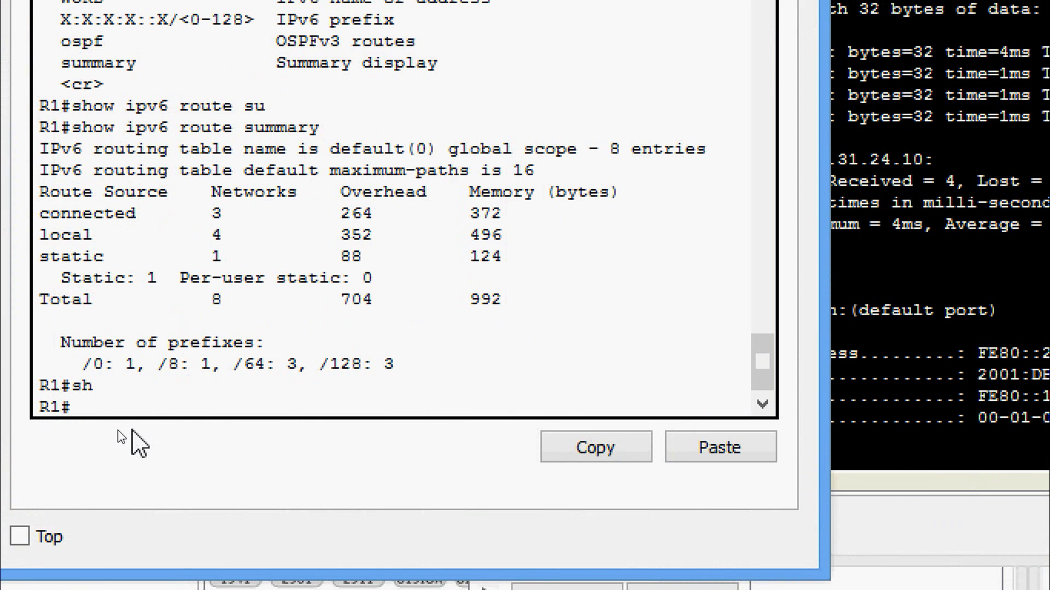
Run show ipv6 interface brief on R1 to list the IPv6 addresses assigned to its interfaces
text(sh)
key(Tab)
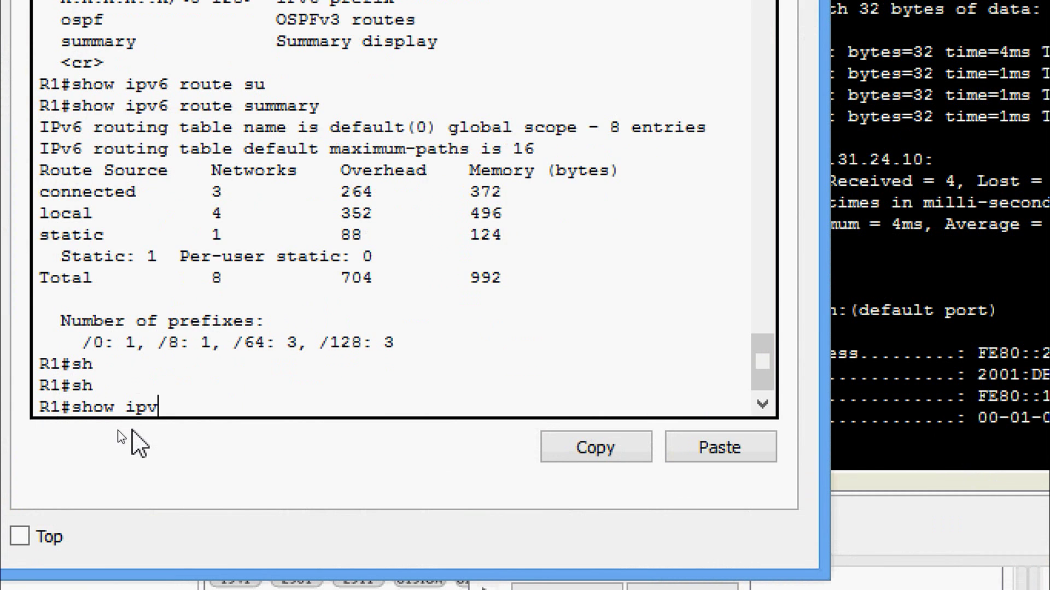
text(ipv)
key(Tab)
text(inter)
key(Tab)
text(b)
key(Tab)
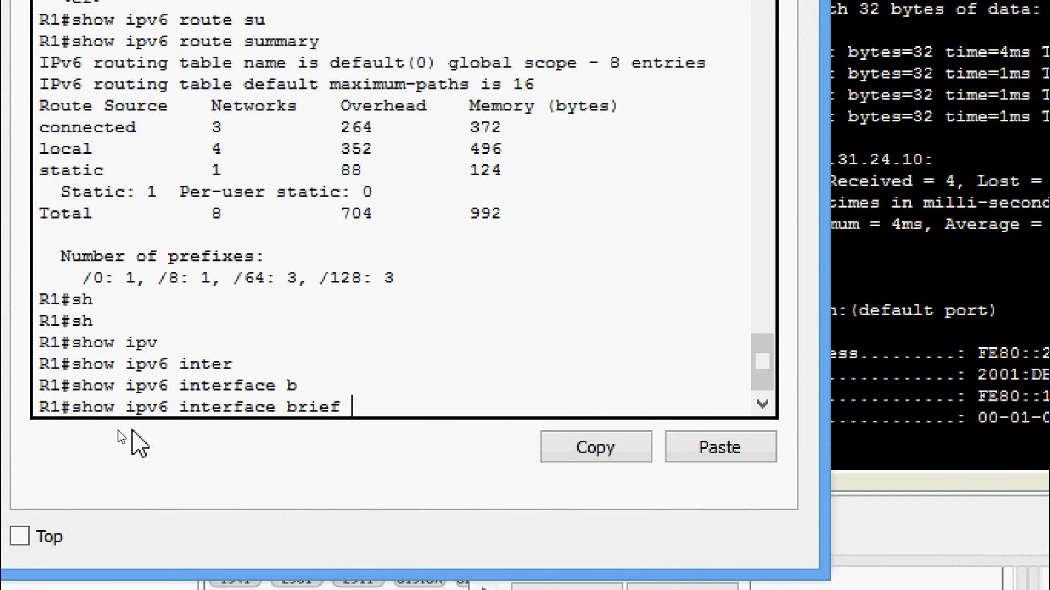
key(Return)
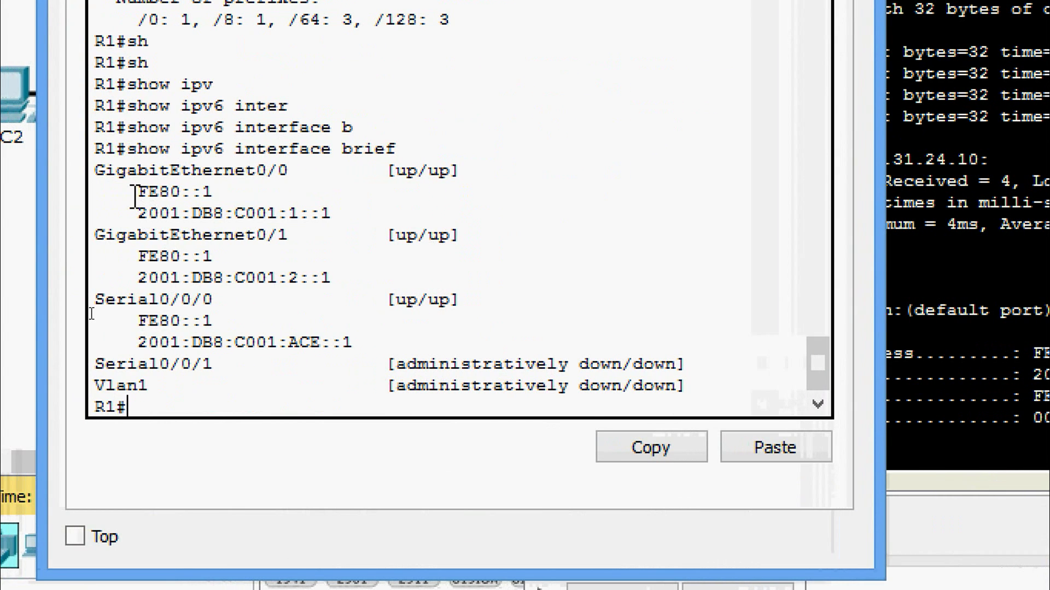
Compare the link-local address of R1's GigabitEthernet0/0 with PC1's default gateway, highlighting both values
drag(137, 194, 221, 195)
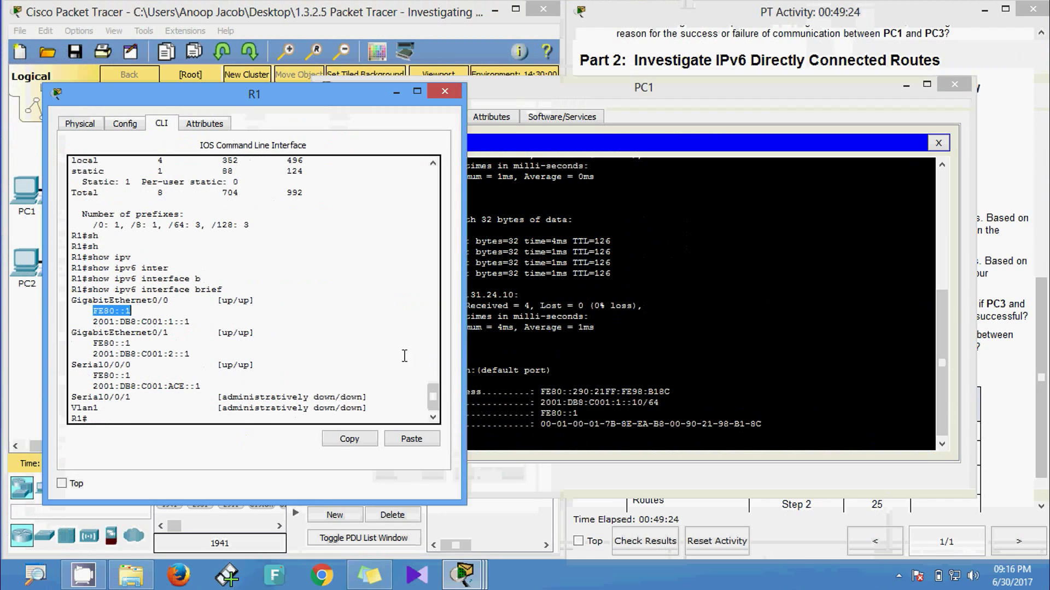
click(1048, 338)
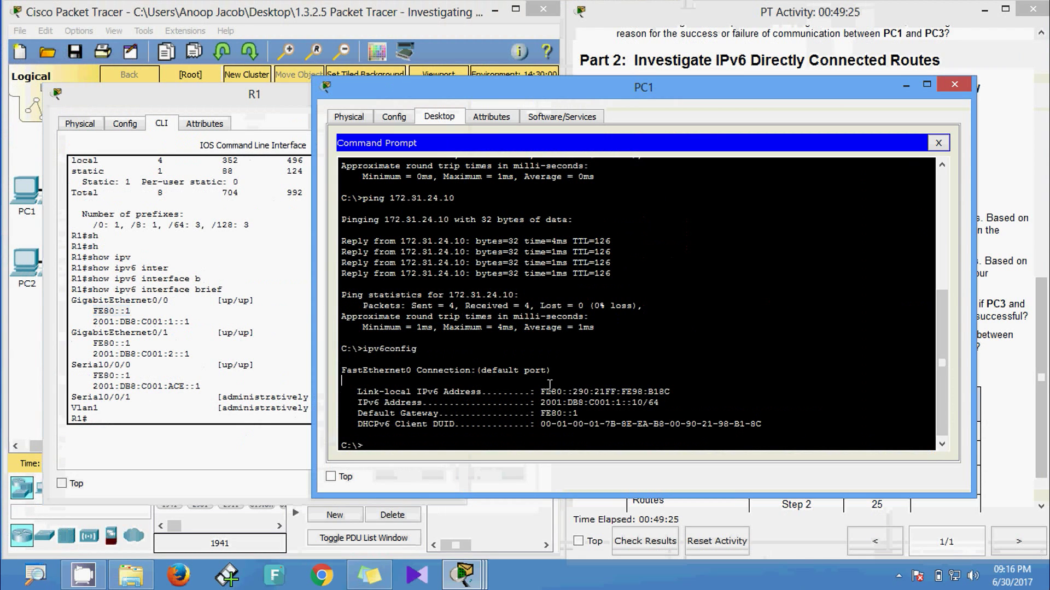
drag(583, 415, 506, 416)
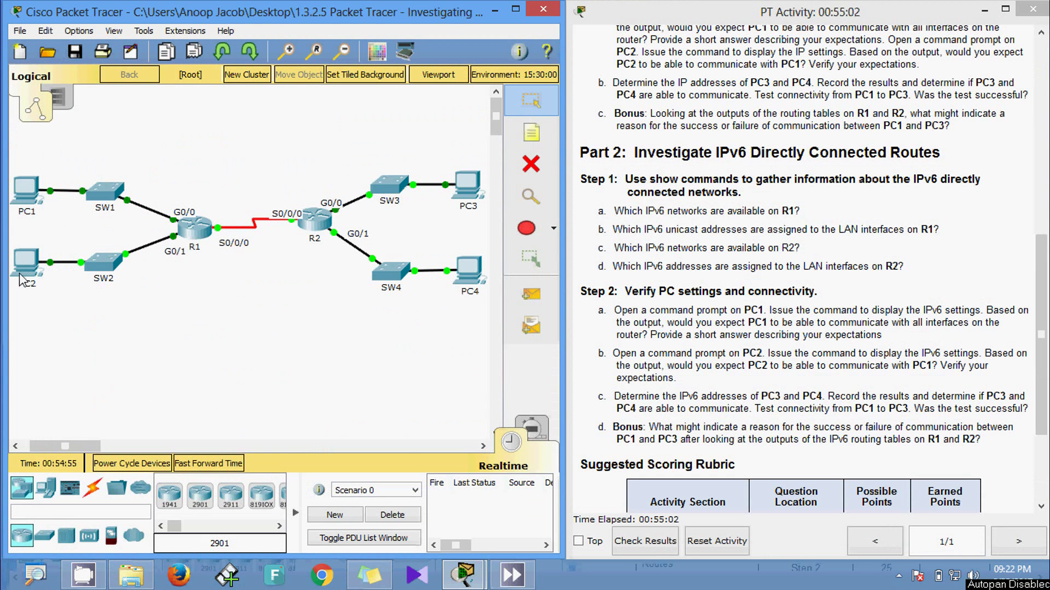
Open PC2's Command Prompt and run ipv6config to display its IPv6 settings
click(25, 265)
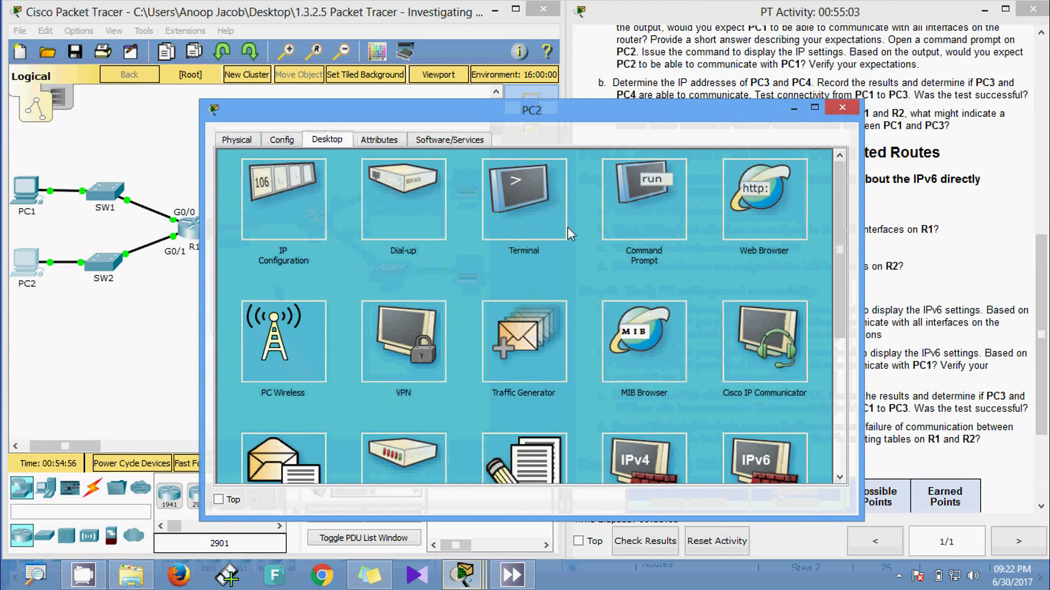
click(609, 229)
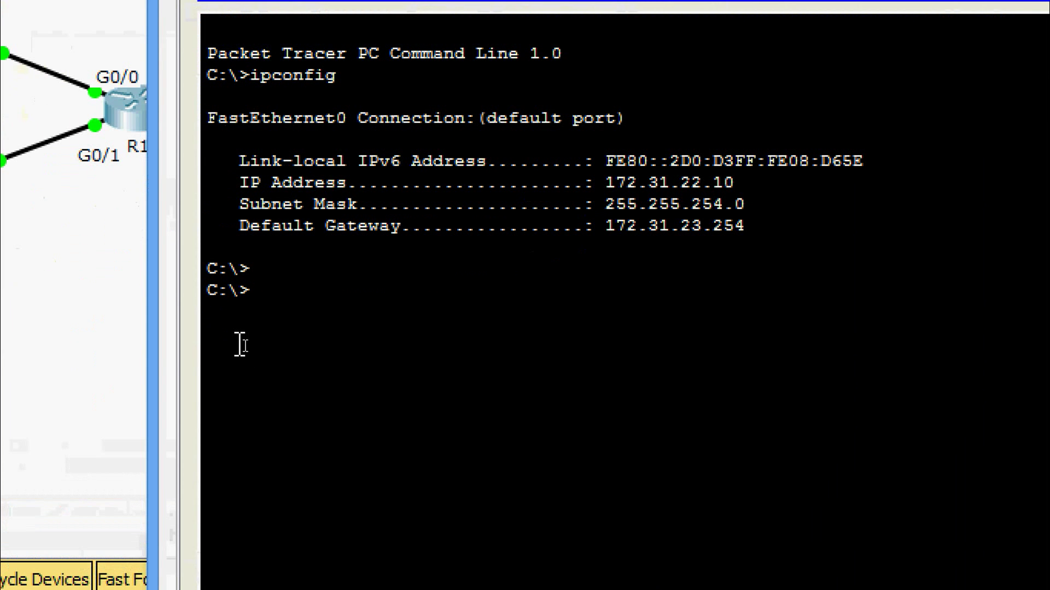
text(ipv)
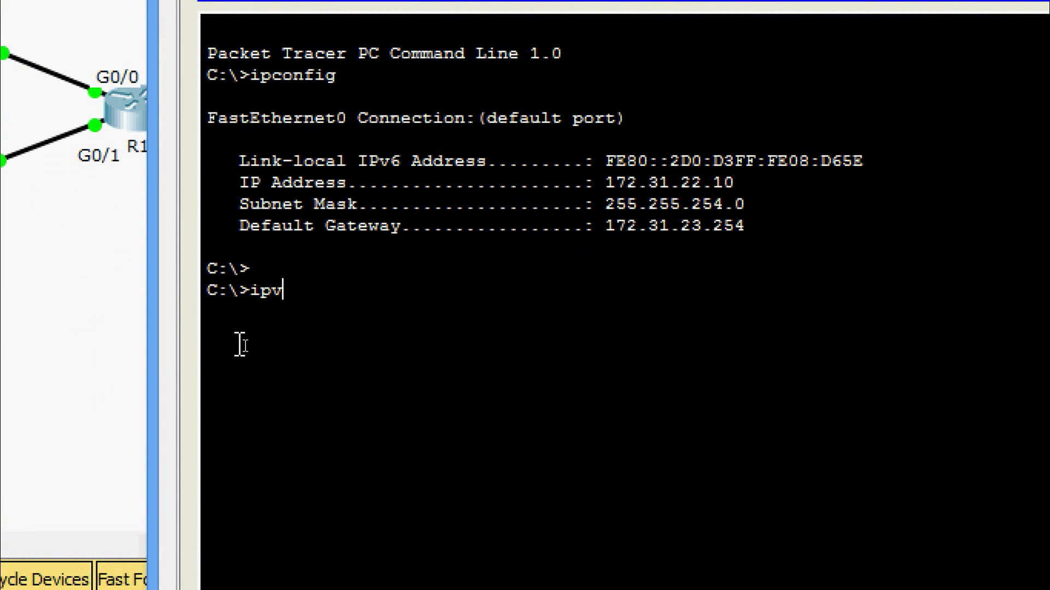
text(6config)
key(Return)
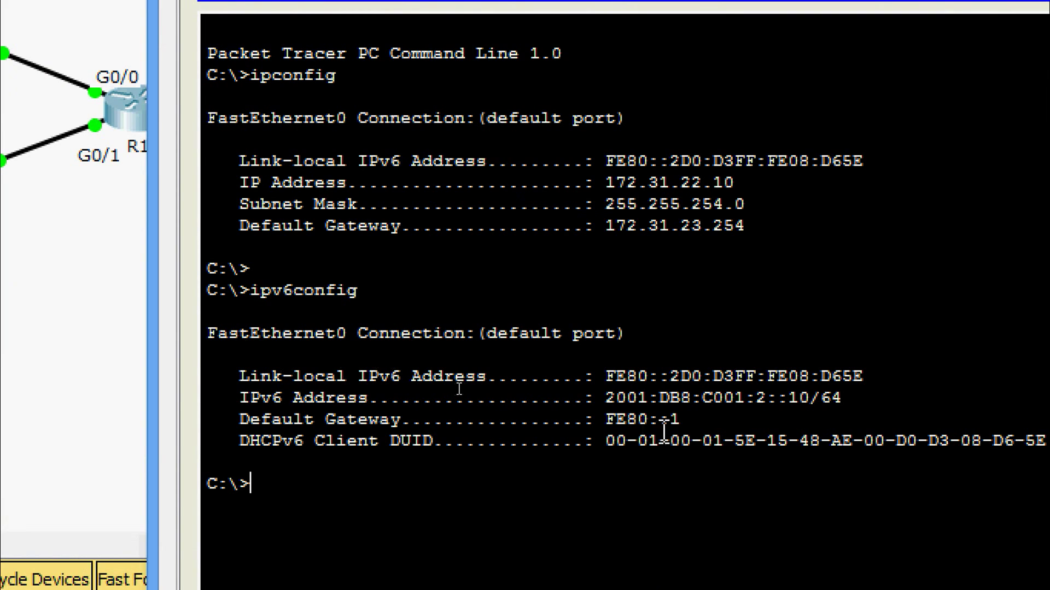
Examine PC2's IPv6 address and default gateway in the ipv6config output, highlighting each value
drag(616, 398, 811, 398)
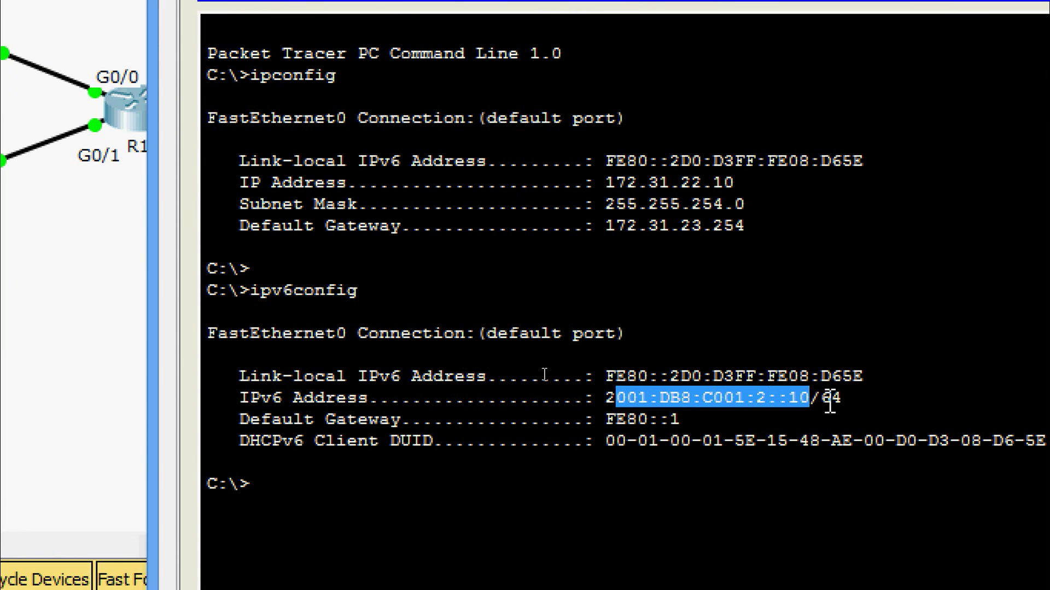
drag(606, 419, 742, 424)
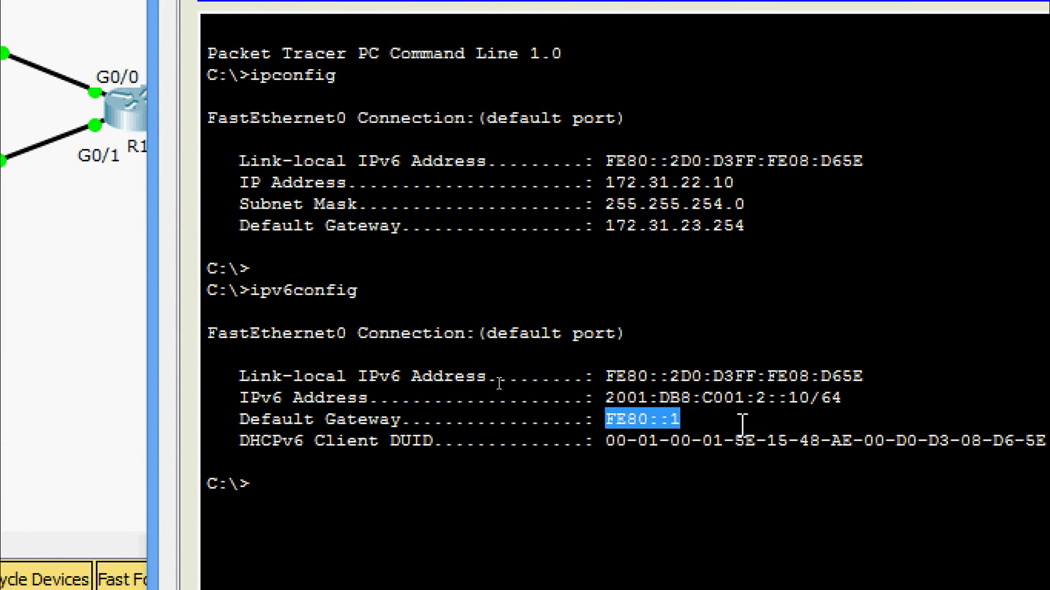
click(743, 424)
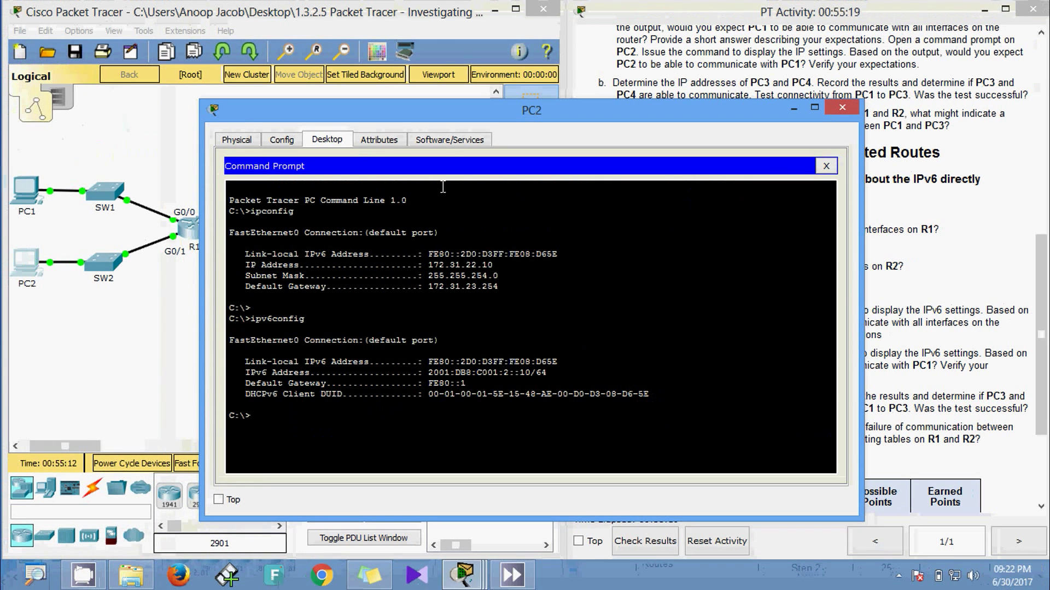
Place R1's CLI beside PC2's window and compare GigabitEthernet0/1's global and link-local addresses with PC2's settings
drag(439, 113, 556, 112)
click(203, 240)
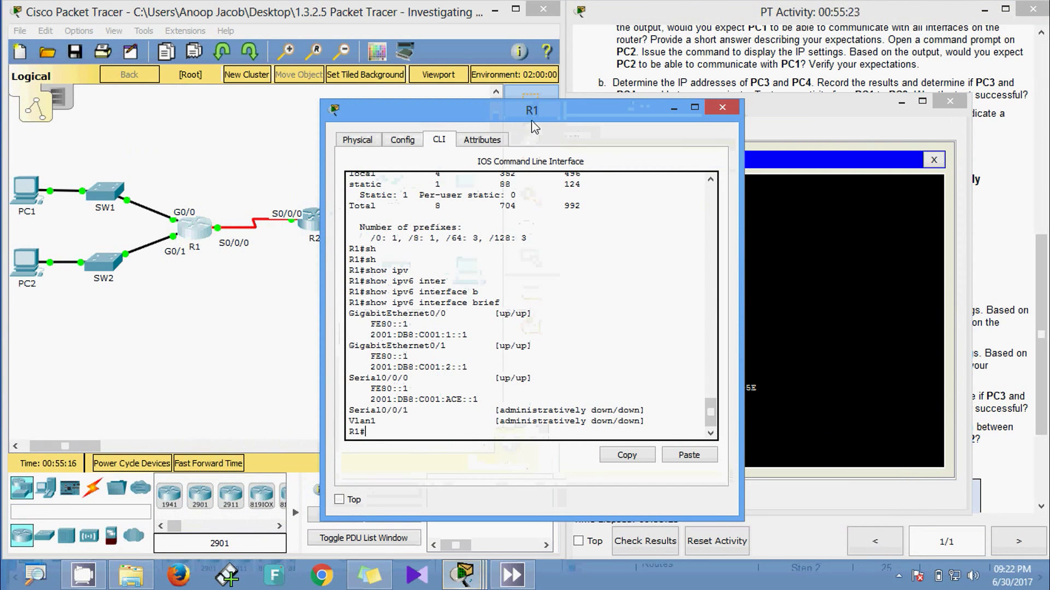
drag(532, 122, 360, 127)
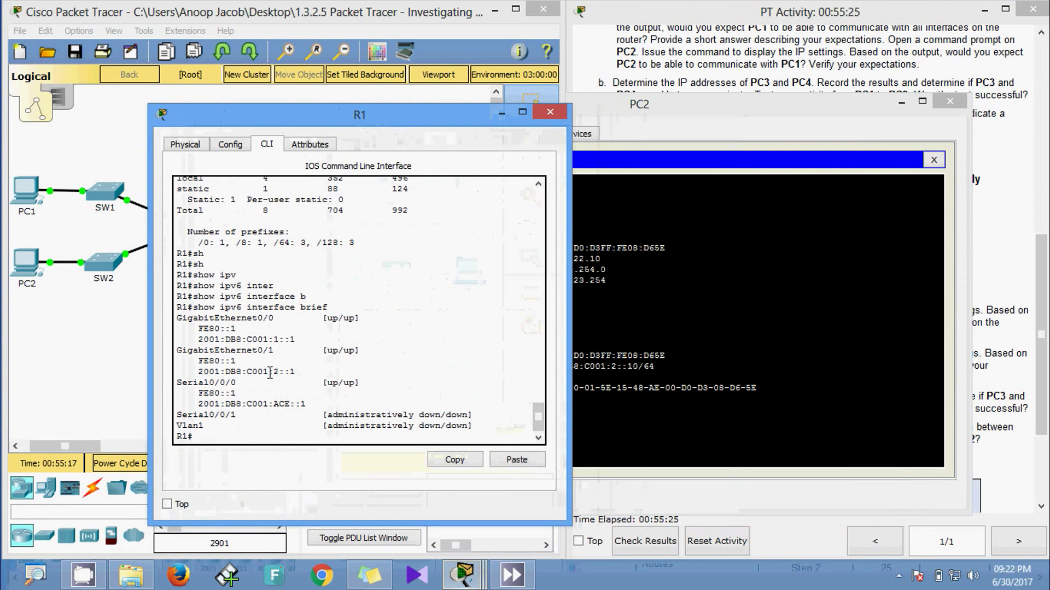
mouse_move(265, 374)
mouse_down()
mouse_move(278, 374)
mouse_move(246, 374)
mouse_up()
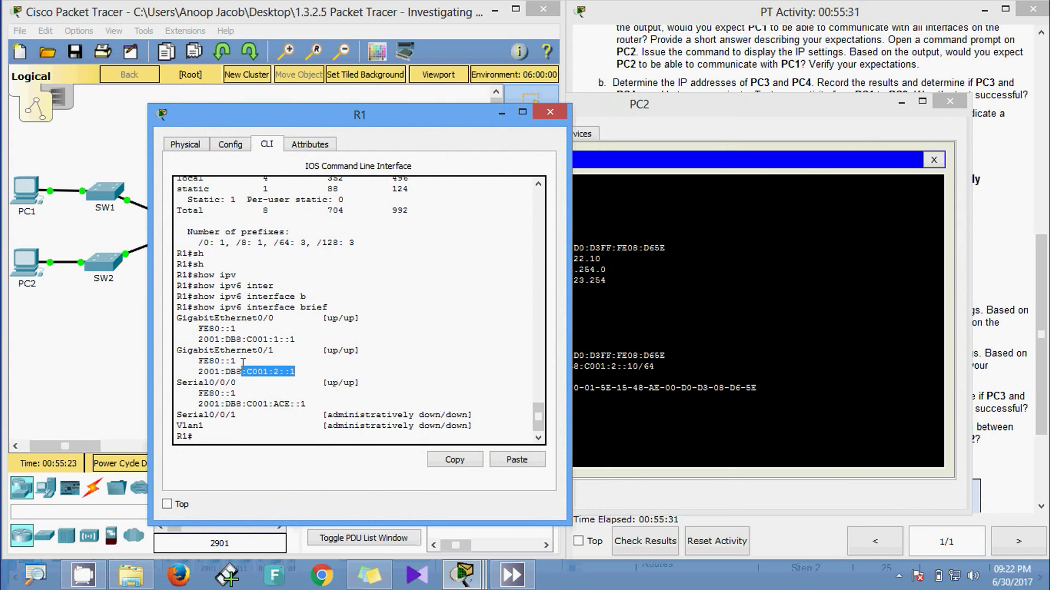
drag(243, 361, 205, 363)
click(637, 346)
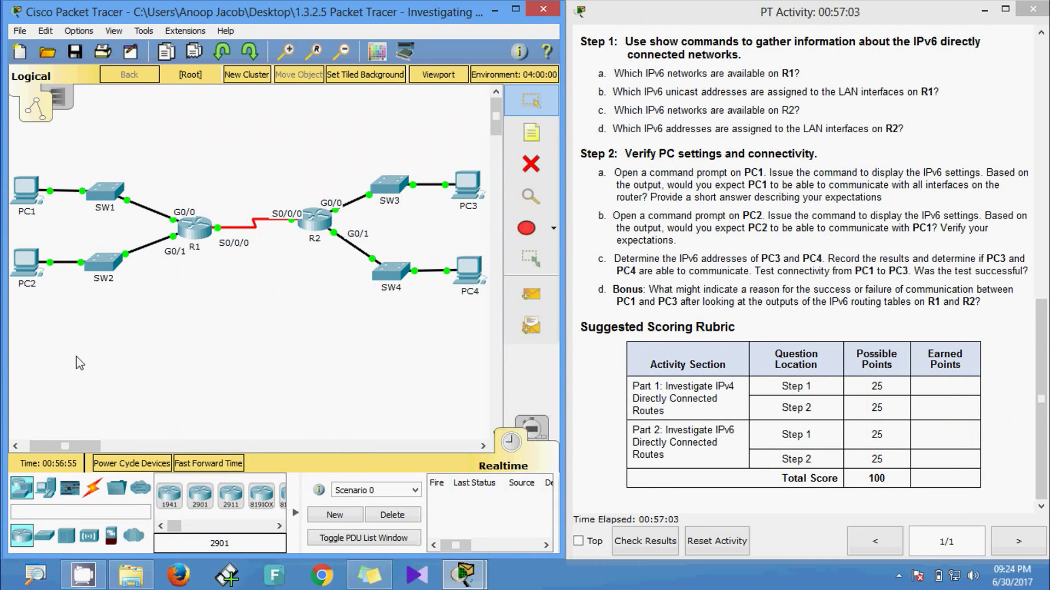
Reopen PC2's Command Prompt and copy its IPv6 address from the ipv6config output
click(28, 268)
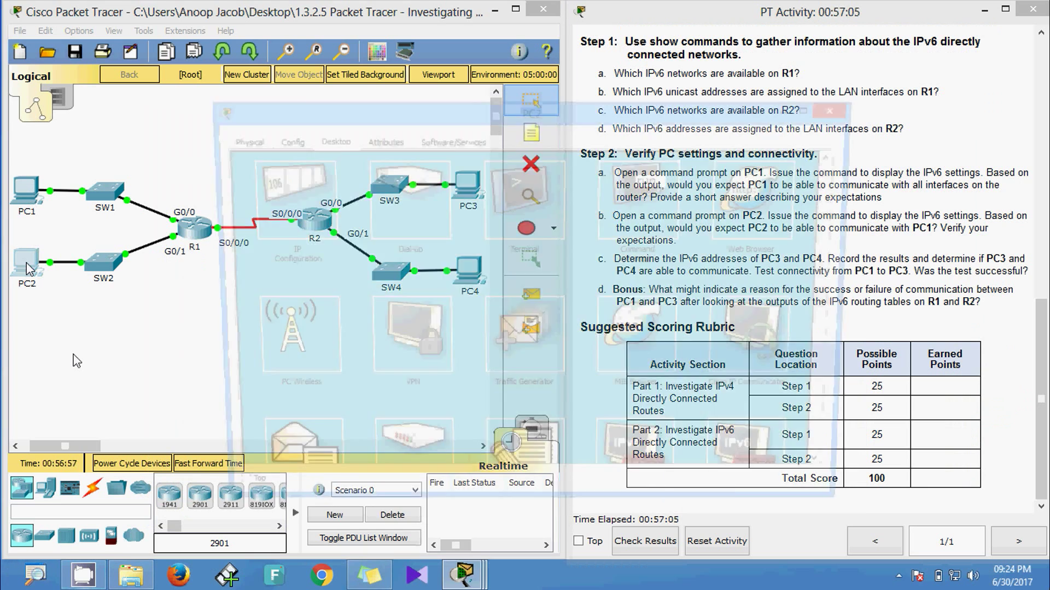
click(634, 197)
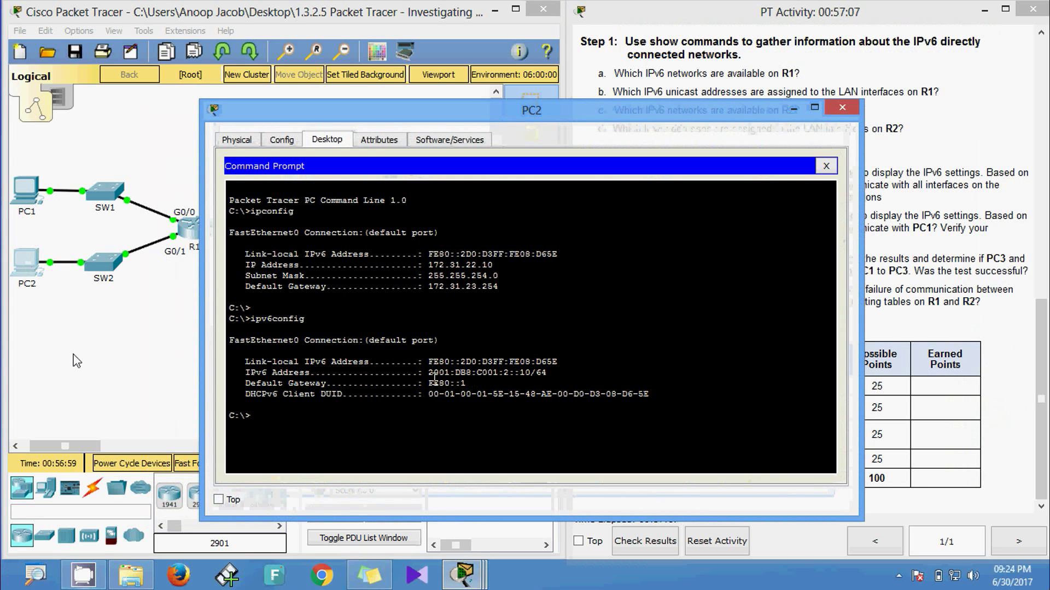
drag(428, 373, 535, 376)
key(ctrl+c)
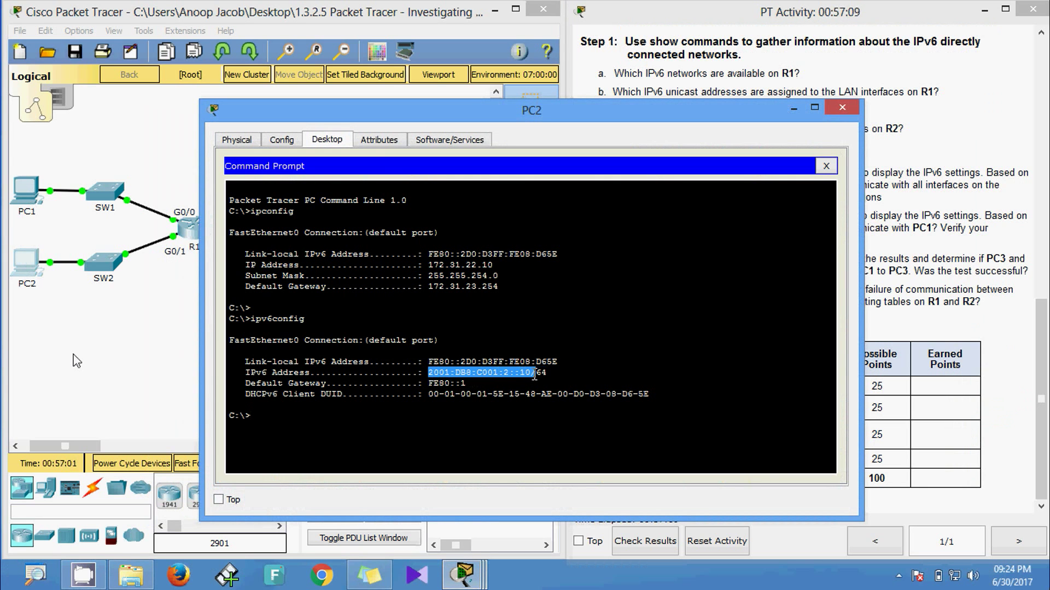
right_click(531, 377)
click(546, 385)
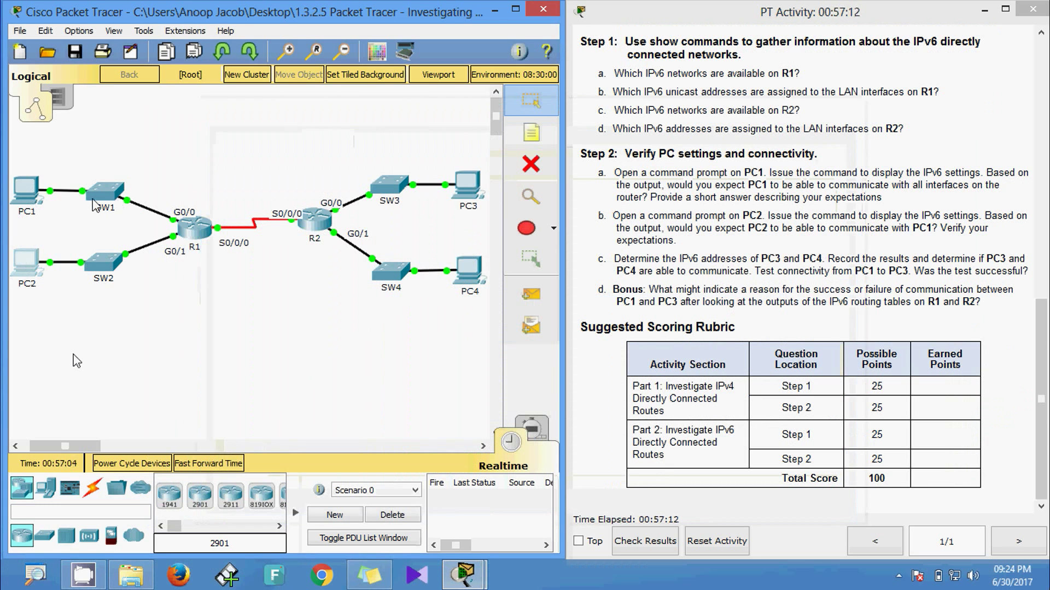
Ping PC2's IPv6 address 2001:DB8:C001:2::10 from PC1's Command Prompt
drag(322, 219, 356, 253)
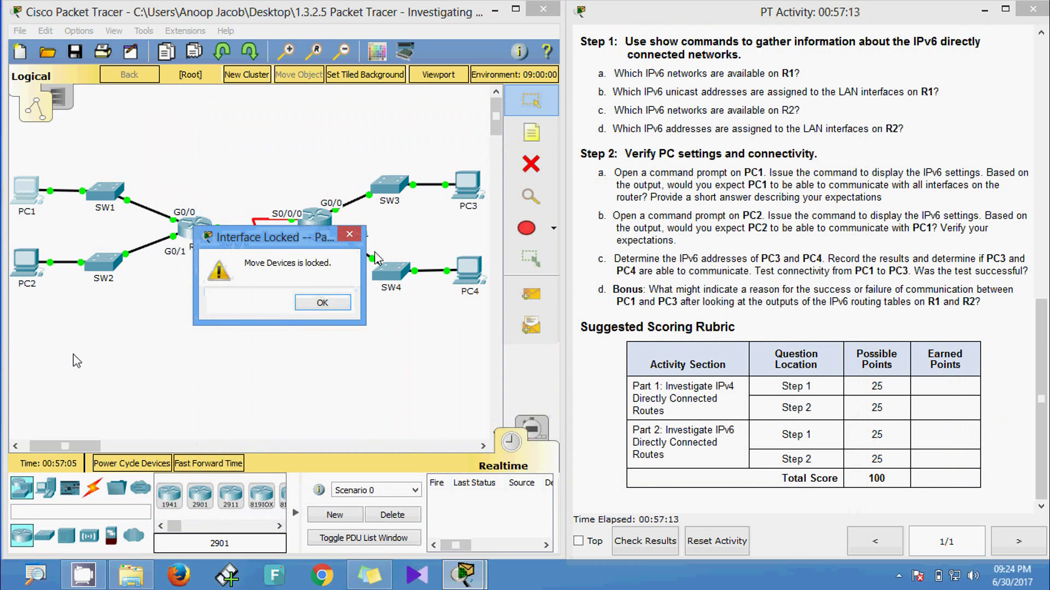
click(321, 302)
click(24, 189)
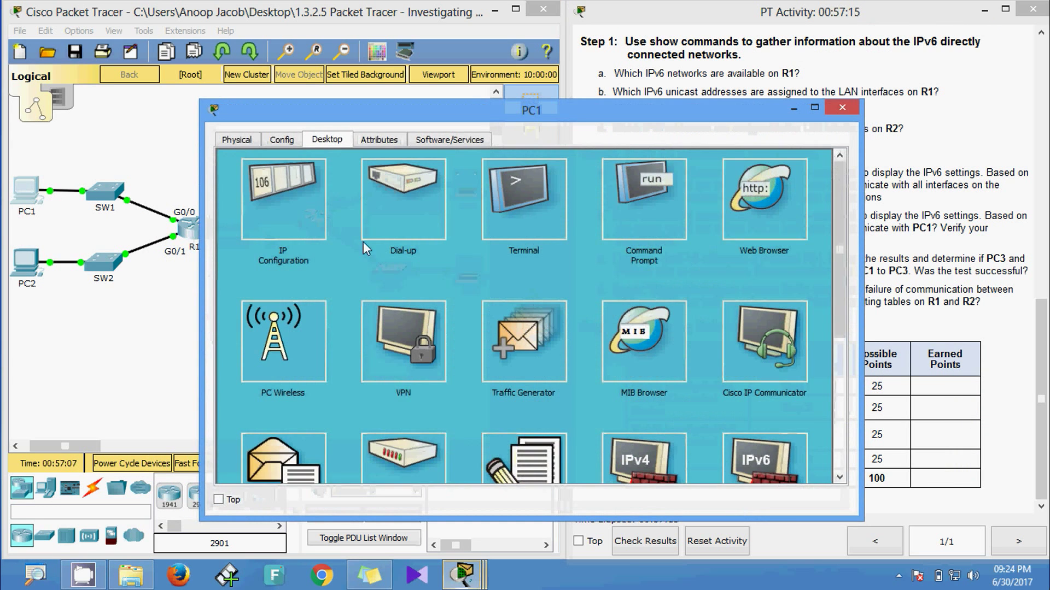
click(633, 205)
scroll(439, 458, down, 7)
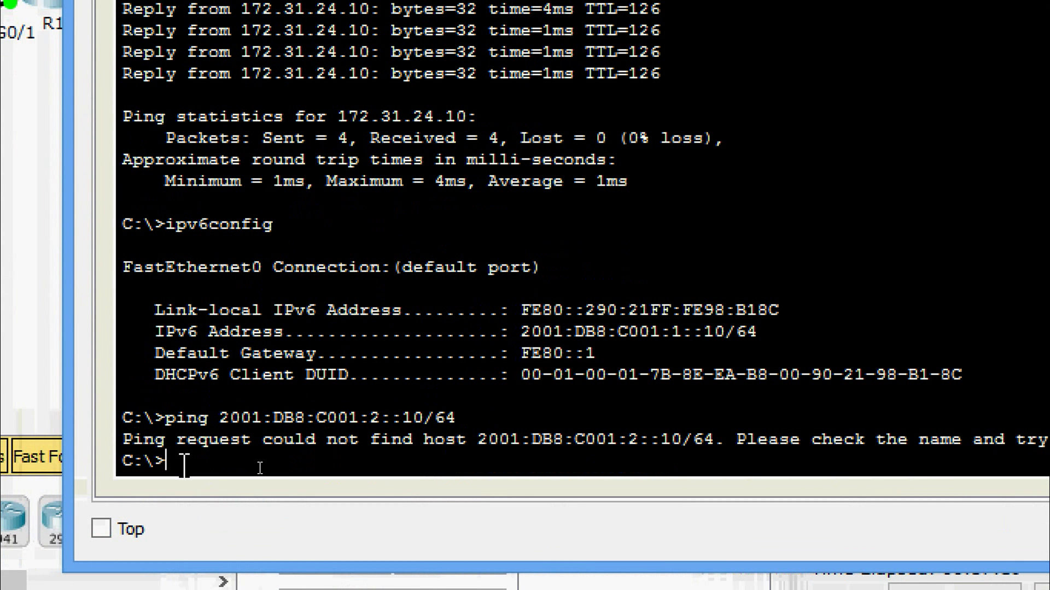
text(ing)
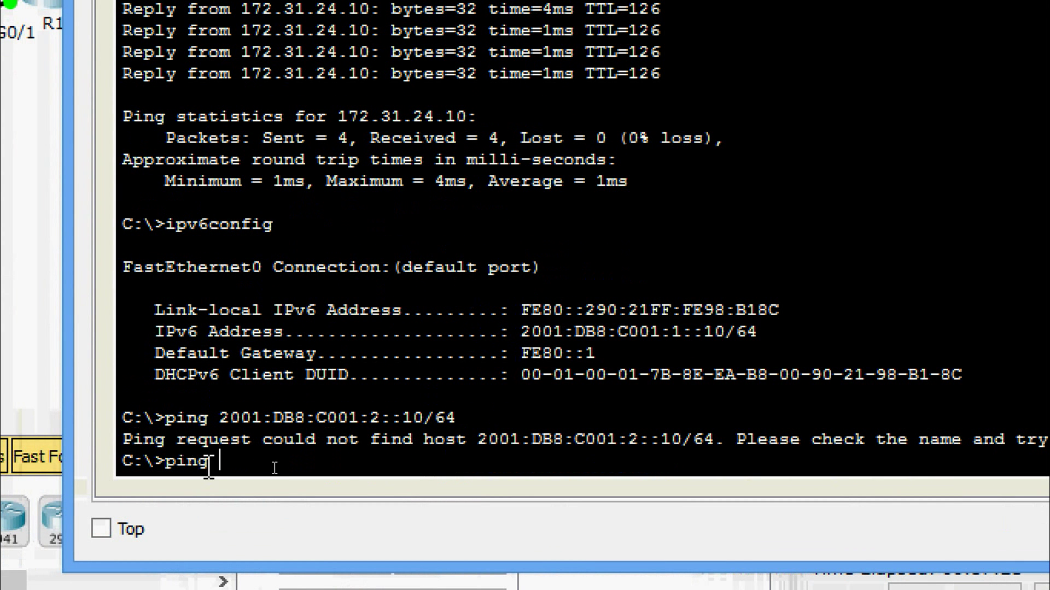
right_click(215, 459)
click(256, 507)
key(Return)
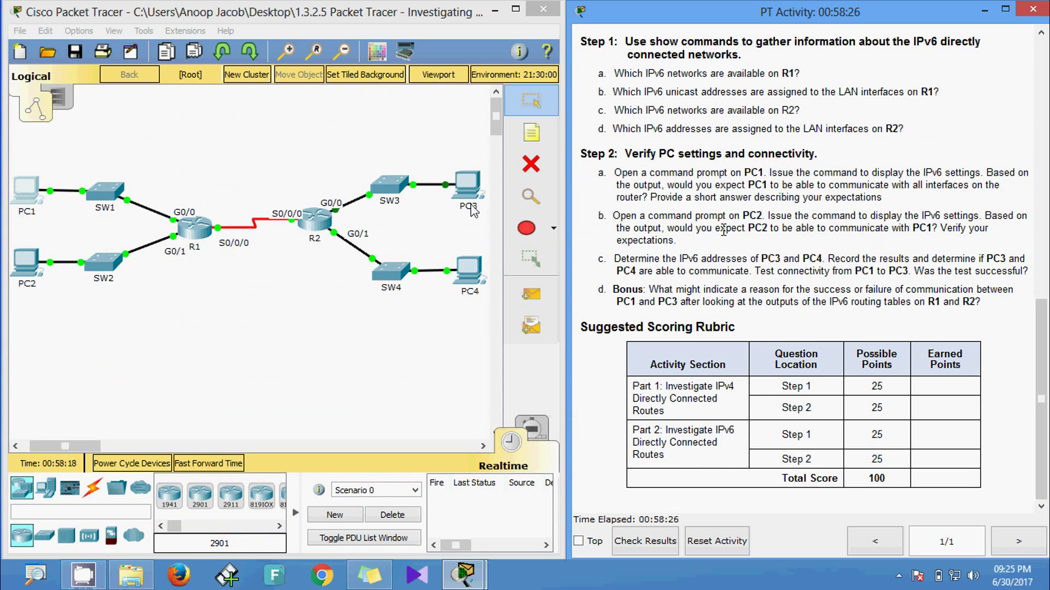
Run ipv6config in PC3's Command Prompt and highlight its IPv6 address and default gateway in the output
click(474, 204)
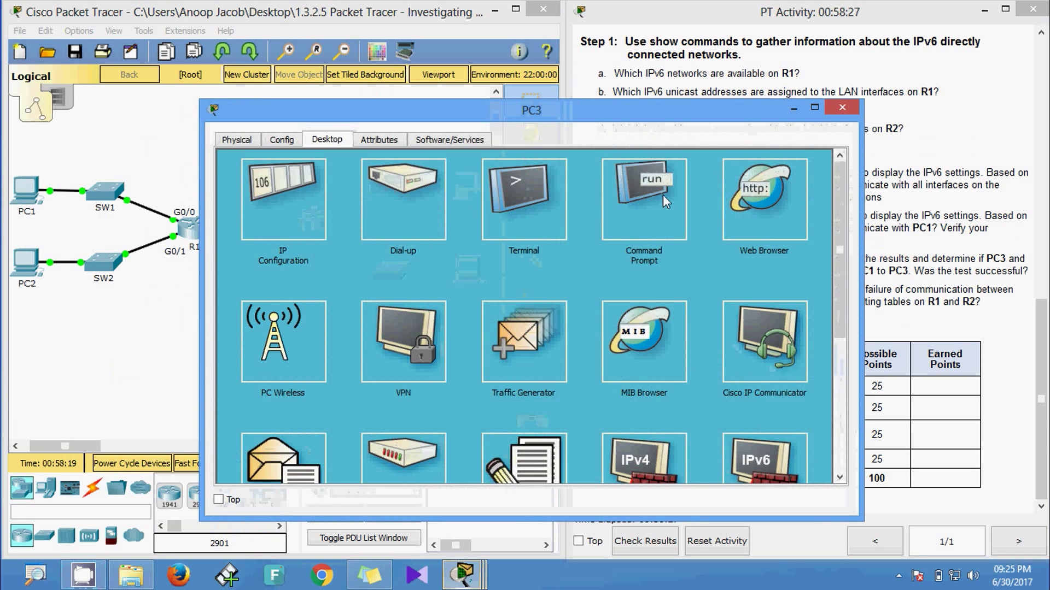
click(662, 195)
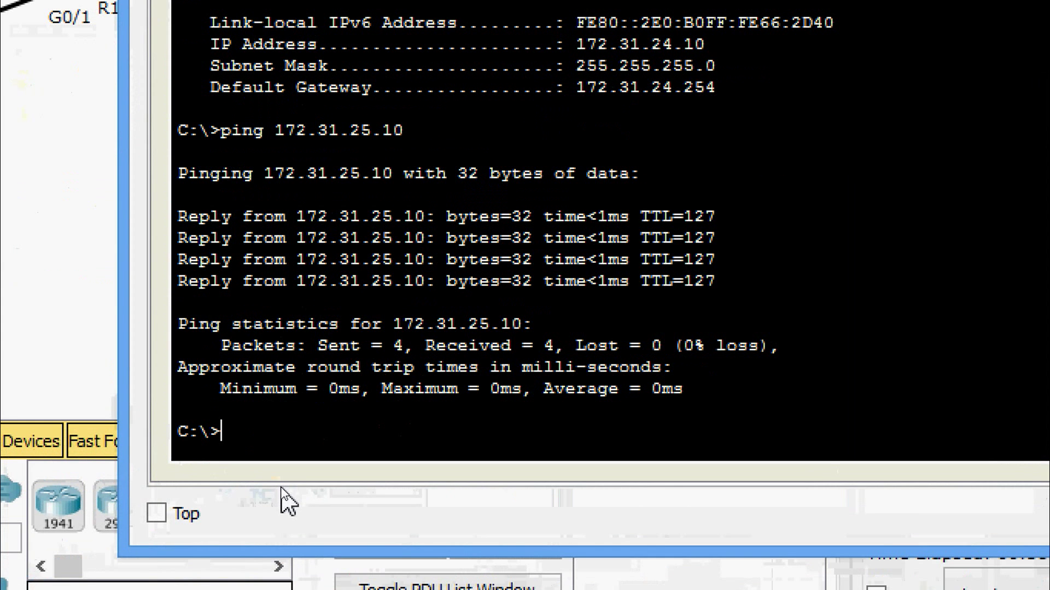
text(ip)
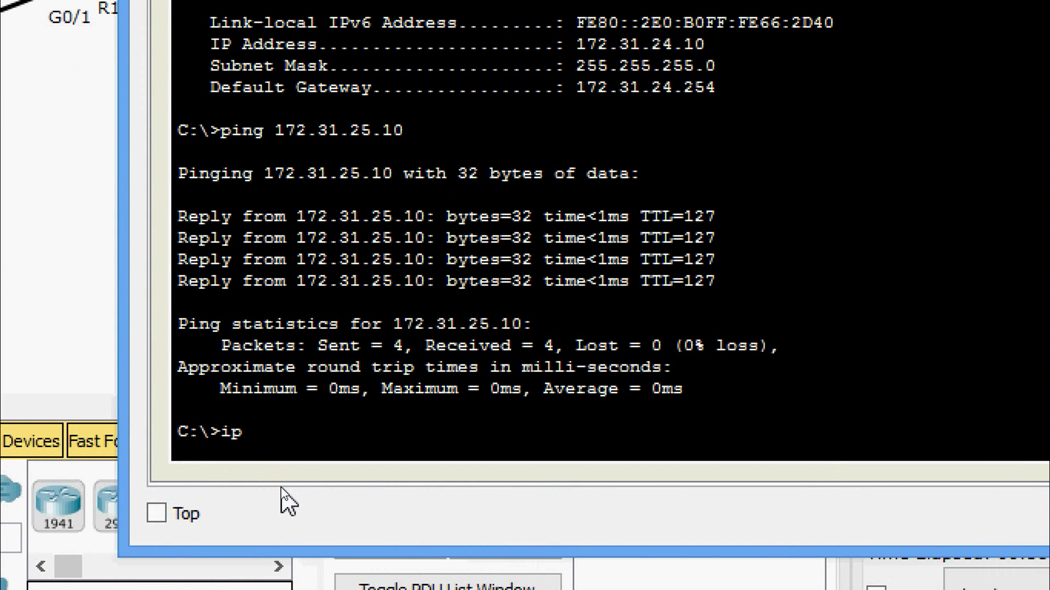
text(v6config)
key(Return)
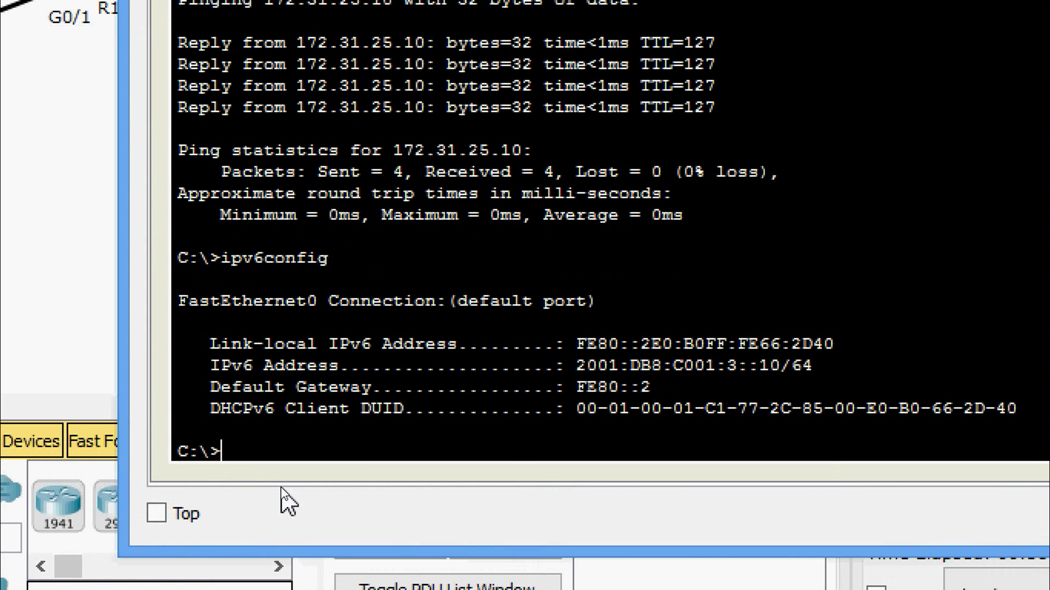
drag(577, 365, 817, 365)
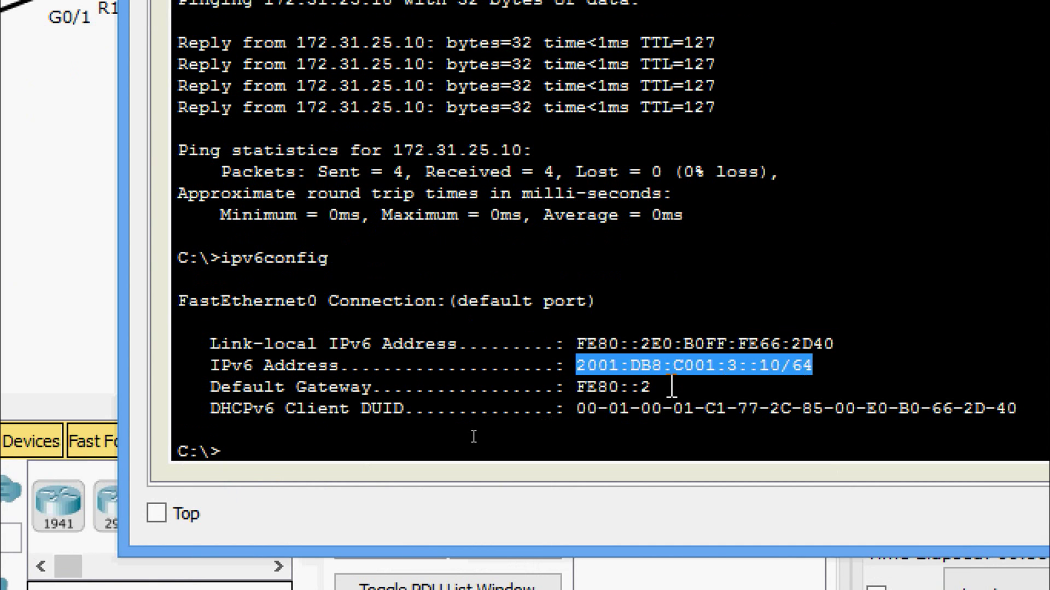
drag(650, 387, 577, 387)
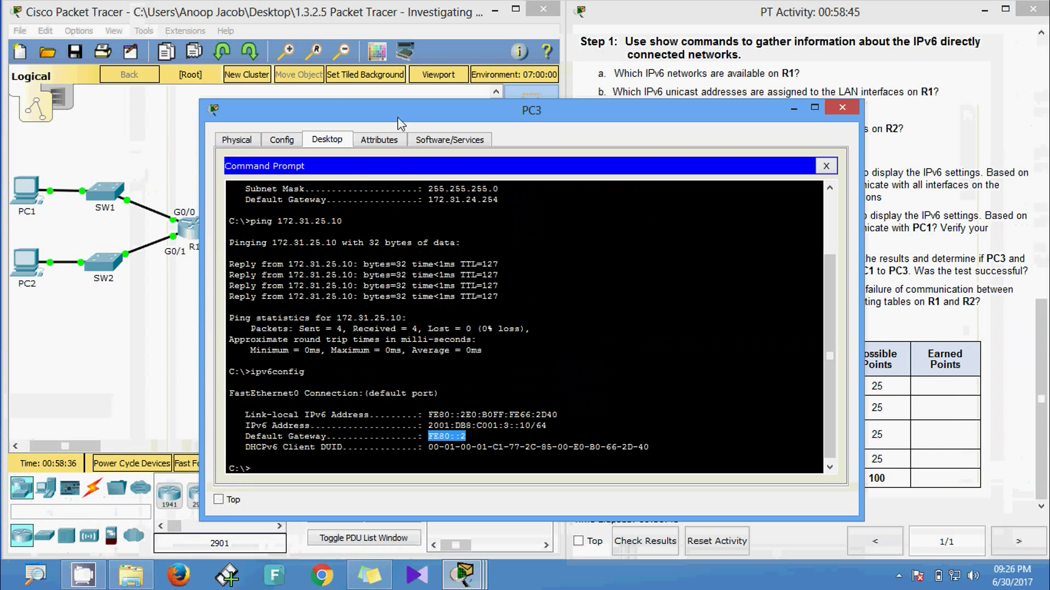
Move PC3's window aside, open R2's CLI, and enter the console and enable passwords to reach privileged EXEC mode
drag(398, 117, 629, 90)
click(315, 226)
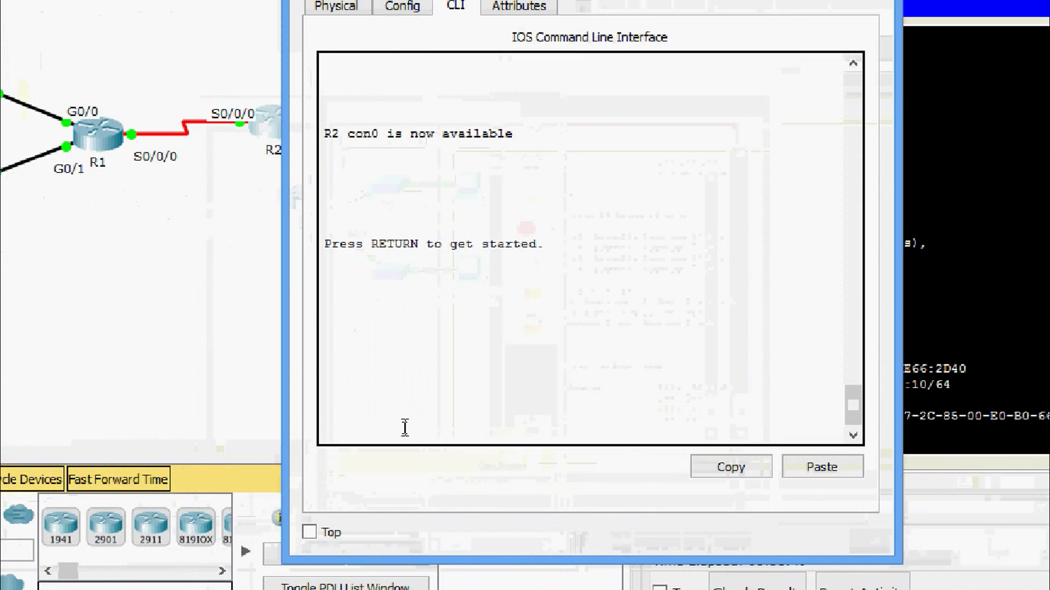
key(Return)
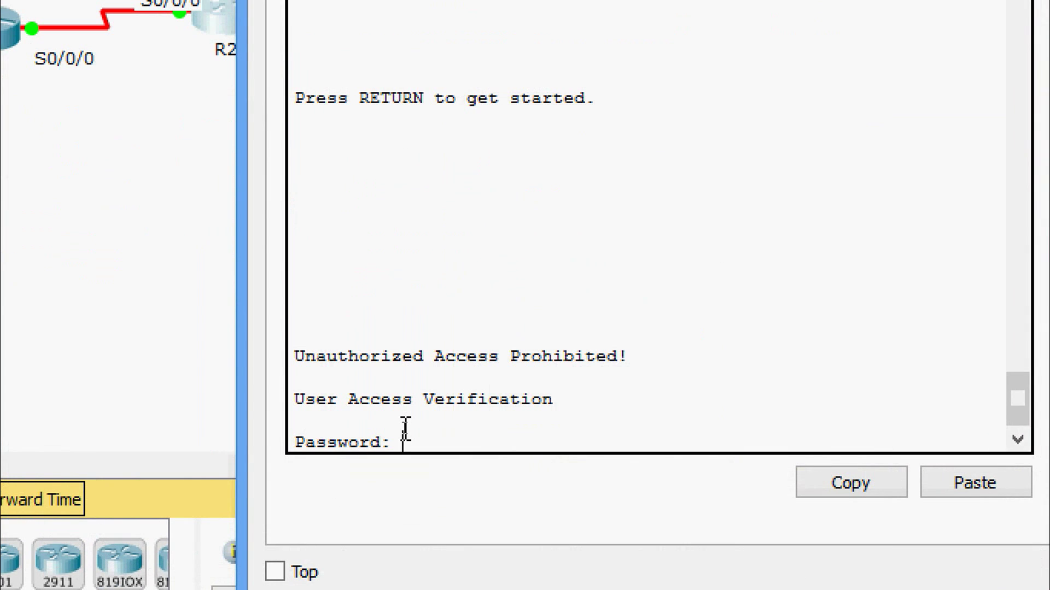
key(Return)
text(en)
key(Return)
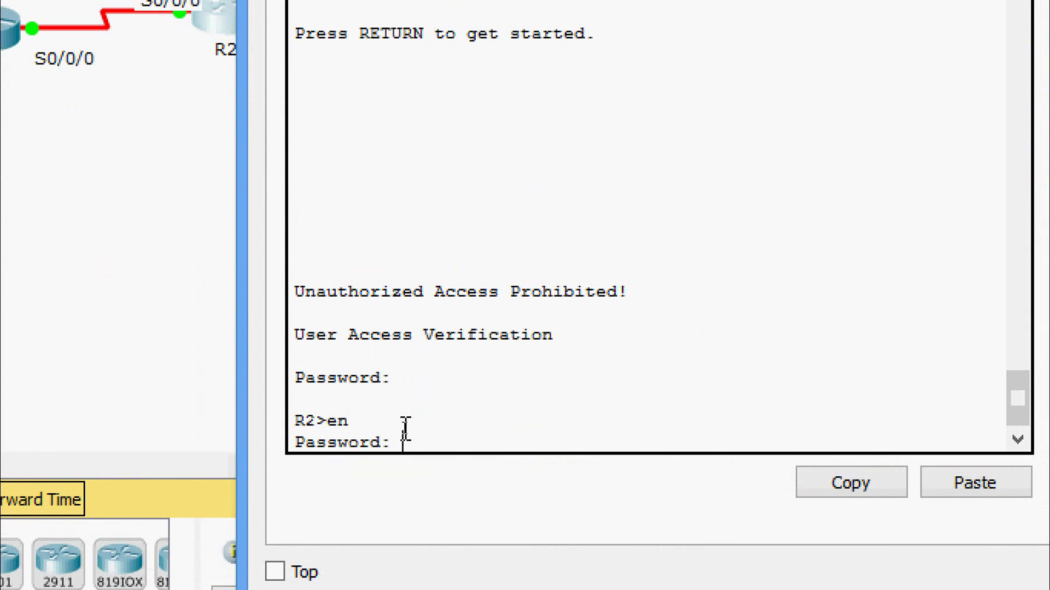
key(Return)
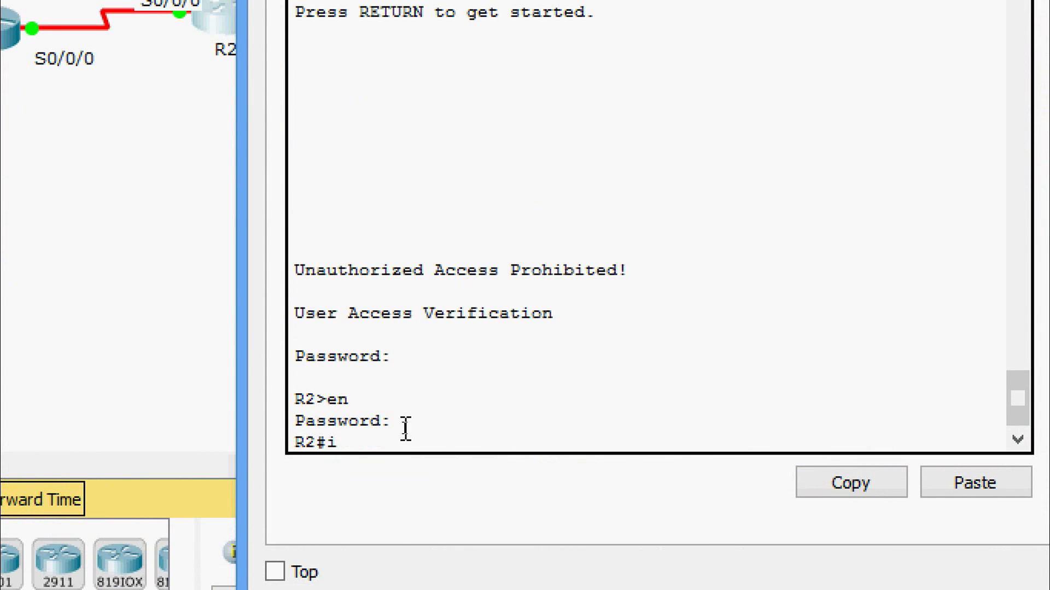
Run show ipv6 interface brief on R2 to list its interfaces' IPv6 addresses
text(ip)
key(BackSpace)
key(BackSpace)
text(sh)
key(Tab)
text(ip)
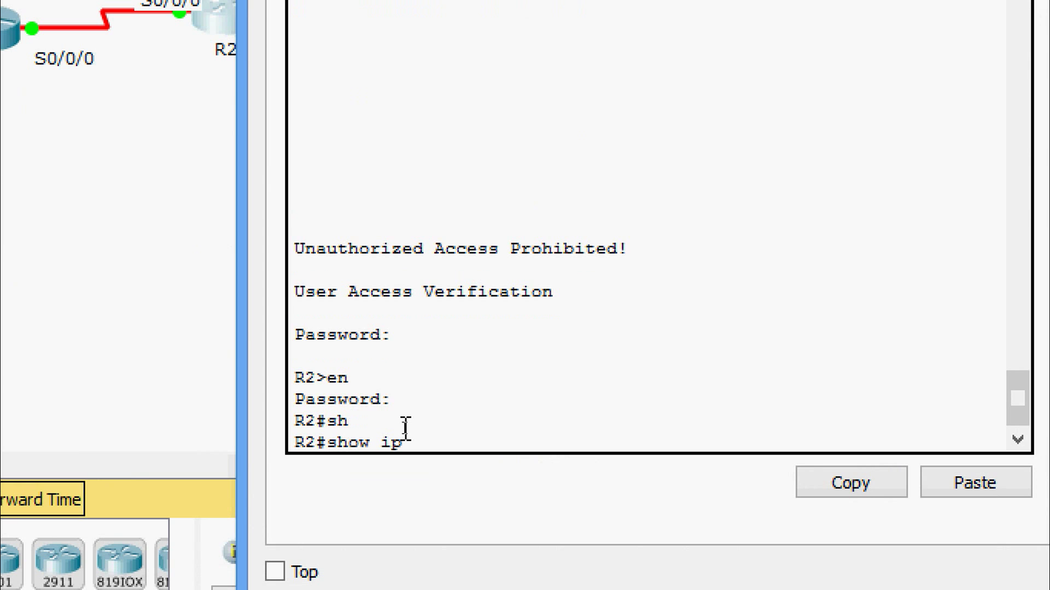
text(v)
key(Tab)
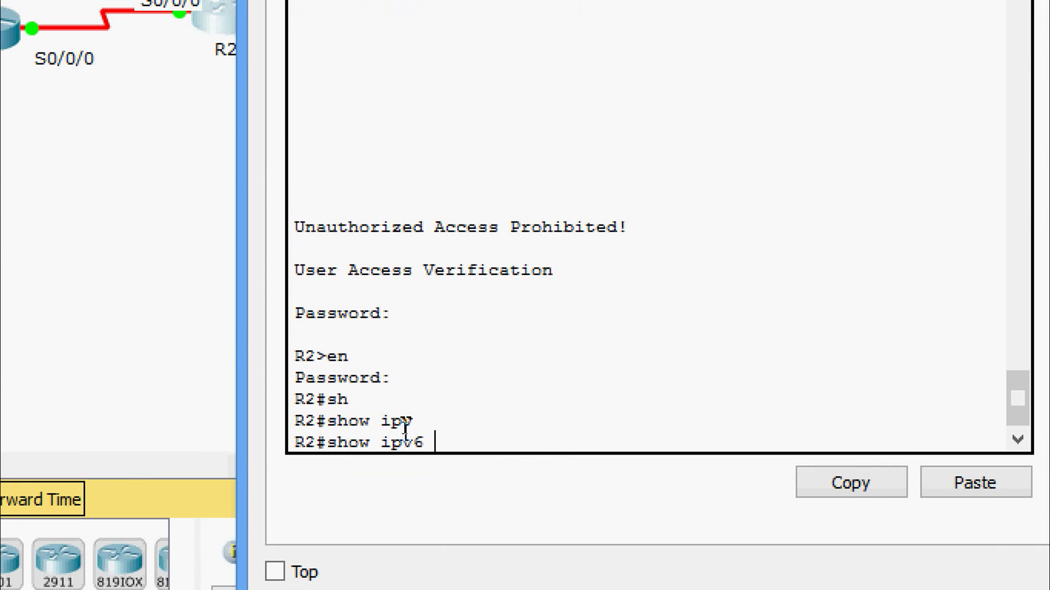
text(inter)
key(Tab)
text(b)
key(Tab)
key(Return)
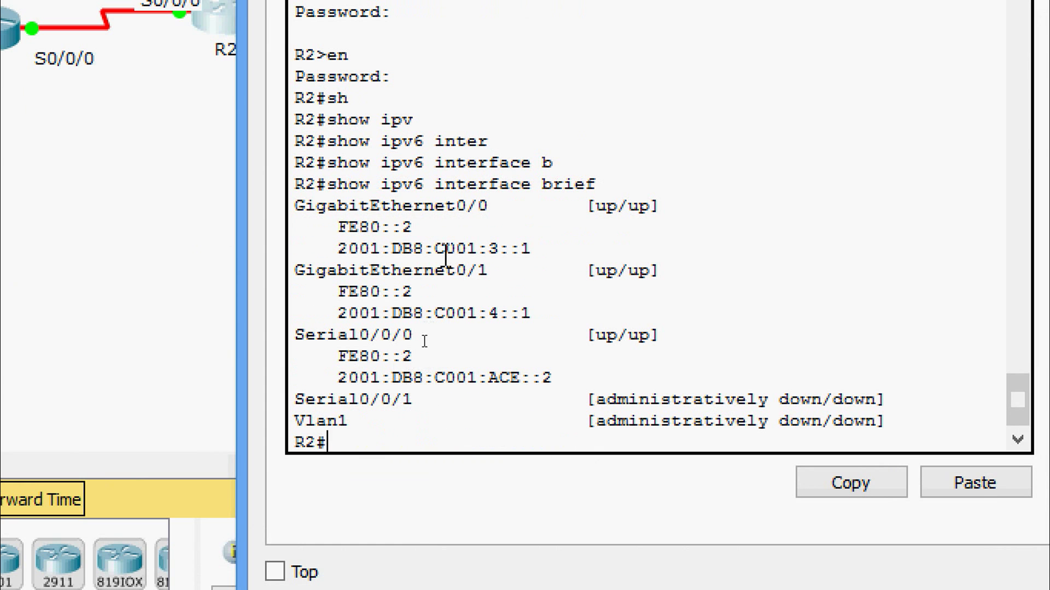
Place R2's CLI beside PC3's window and compare GigabitEthernet0/0's IPv6 addresses with PC3's address and default gateway
drag(446, 249, 531, 253)
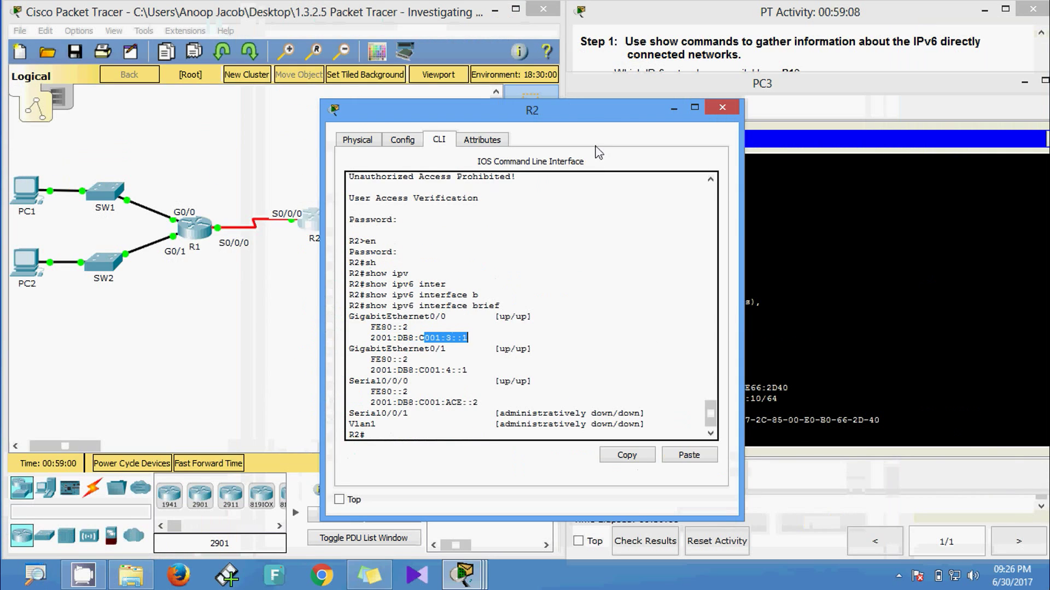
drag(599, 110, 467, 111)
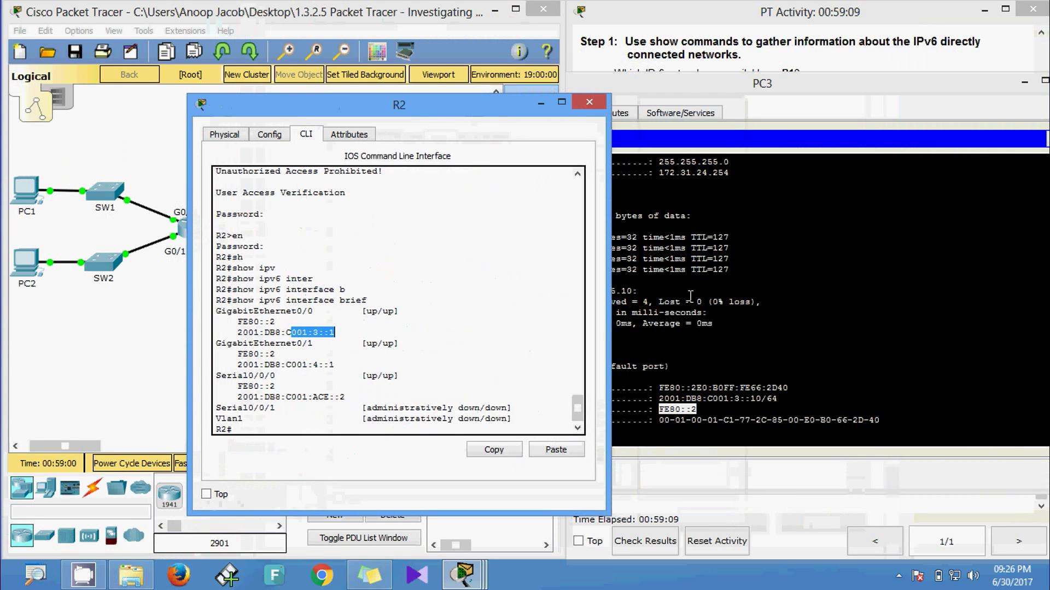
drag(729, 398, 749, 403)
click(364, 364)
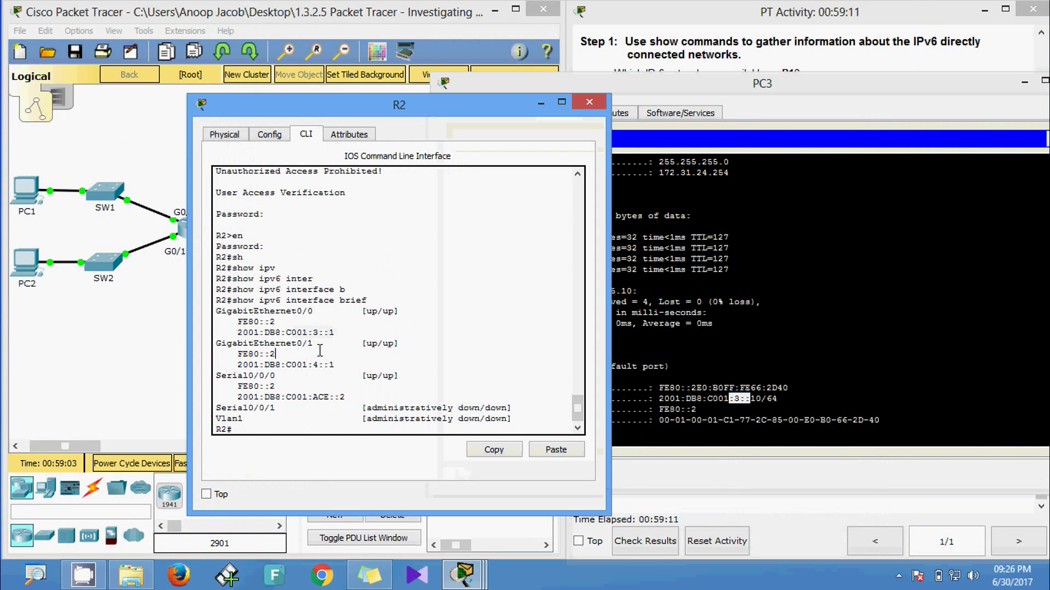
click(652, 373)
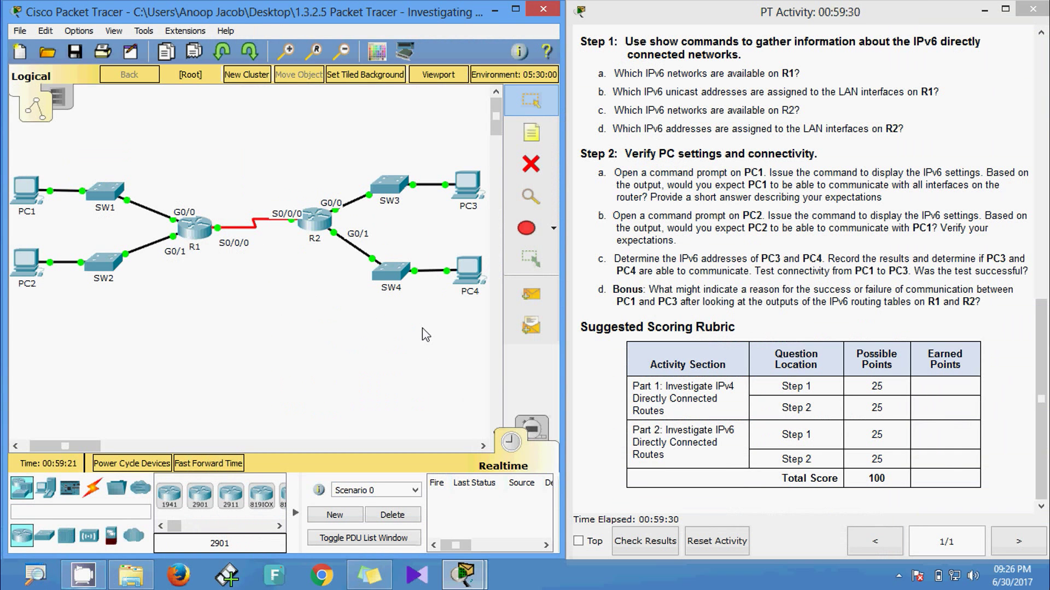
Run ipv6config in PC4's Command Prompt and highlight its IPv6 address in the output
click(468, 269)
click(631, 216)
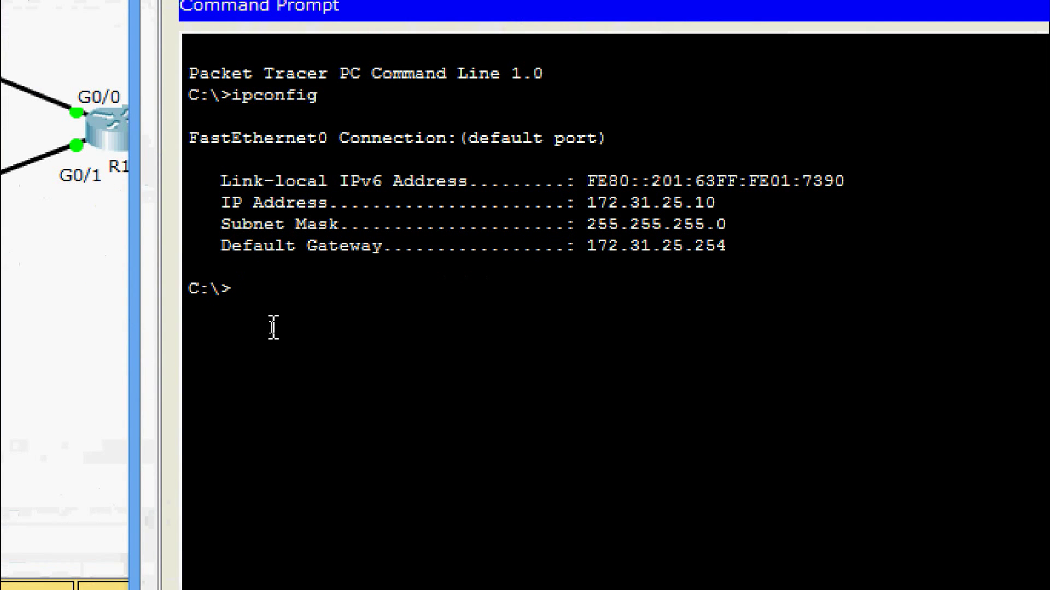
text(ipv)
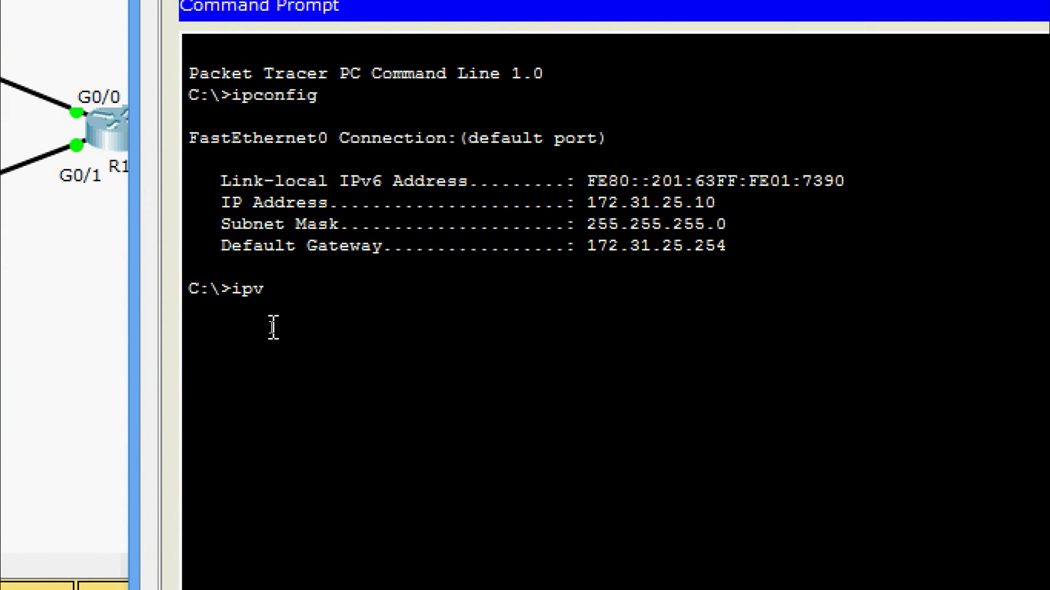
text(6config)
key(Return)
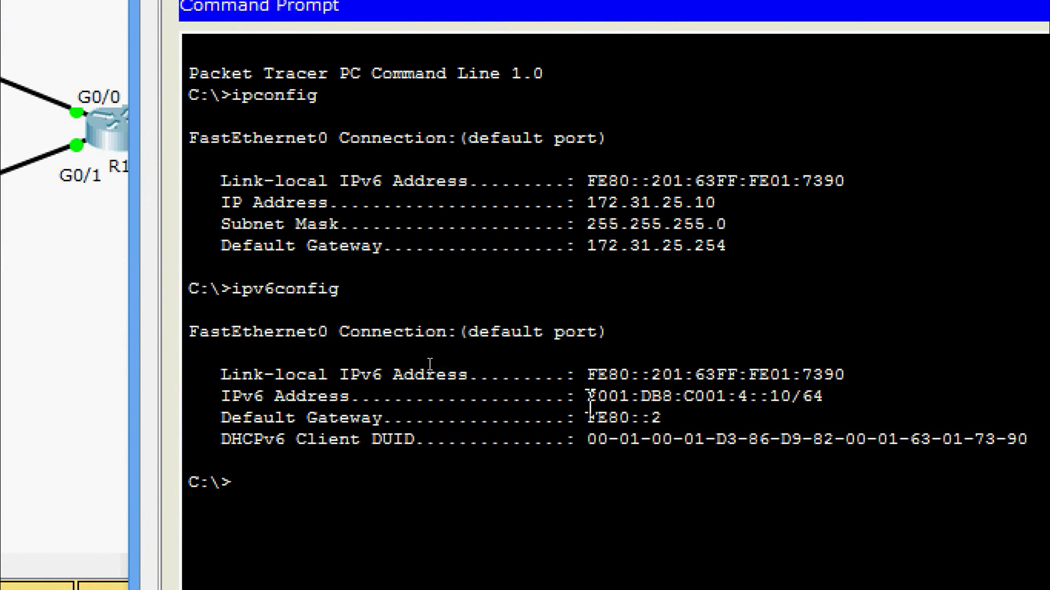
drag(586, 396, 834, 408)
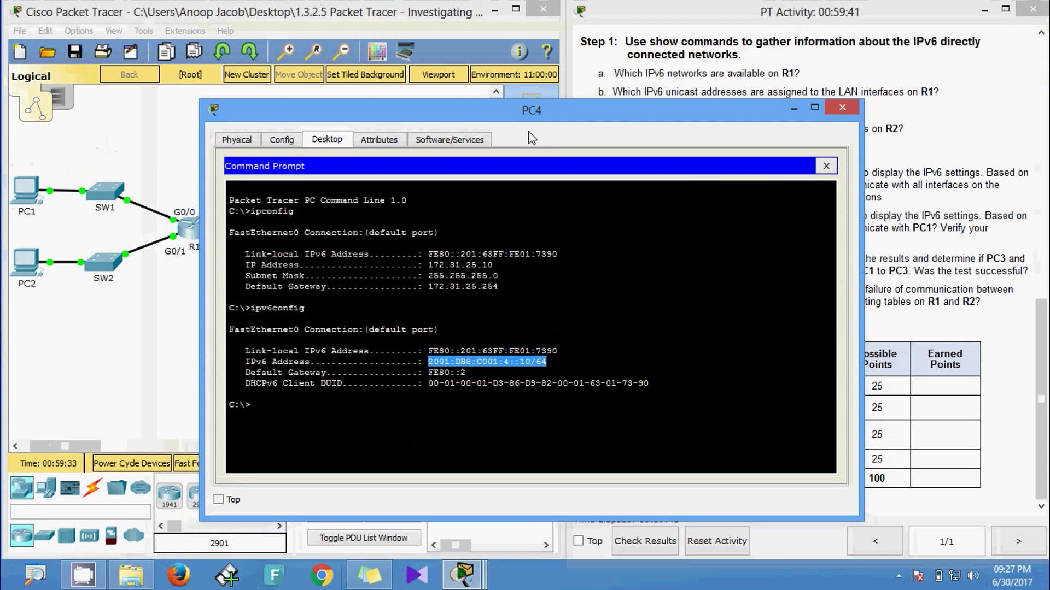
Place R2's CLI beside PC4's window and compare GigabitEthernet0/1's IPv6 addresses with PC4's settings
drag(551, 112, 745, 115)
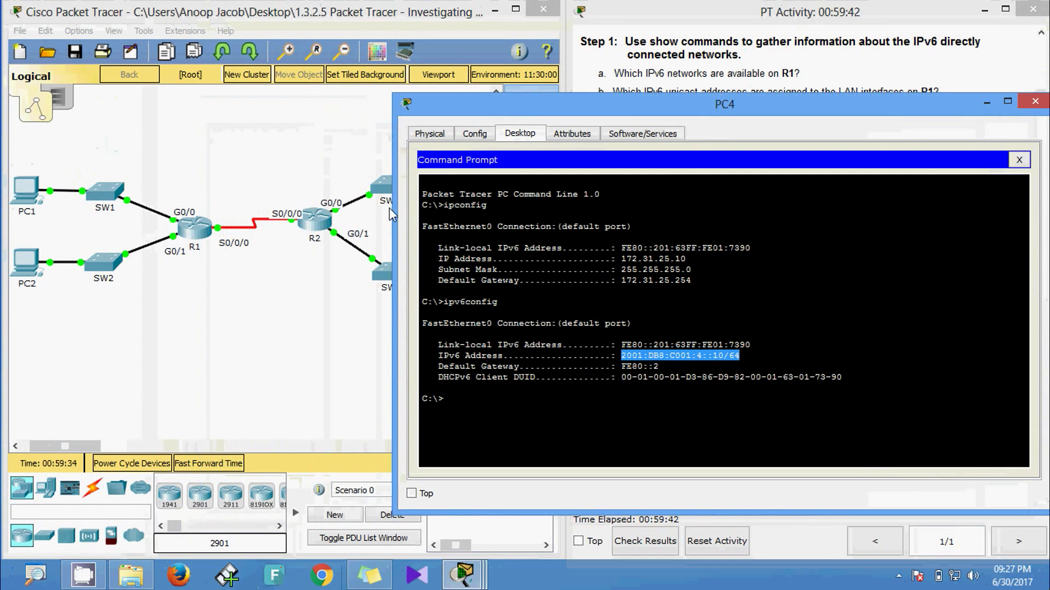
click(331, 230)
drag(437, 109, 274, 90)
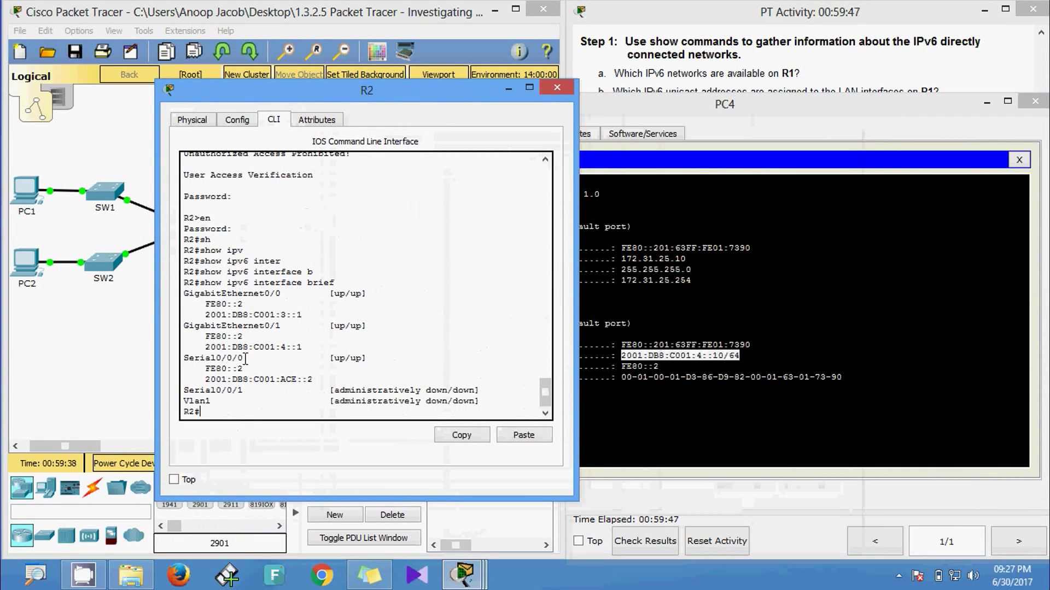
drag(260, 350, 317, 350)
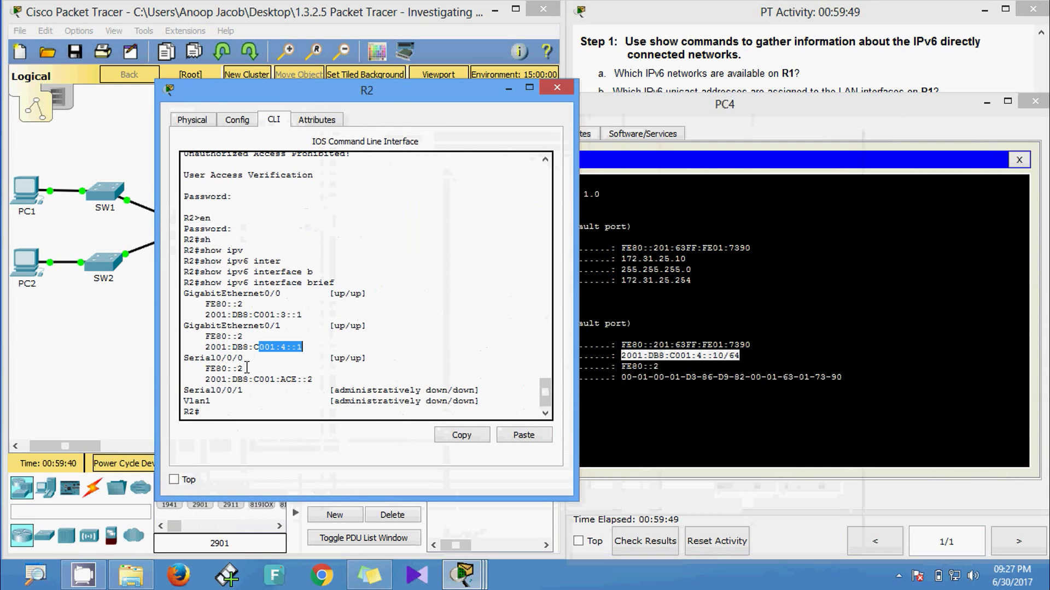
drag(246, 368, 302, 348)
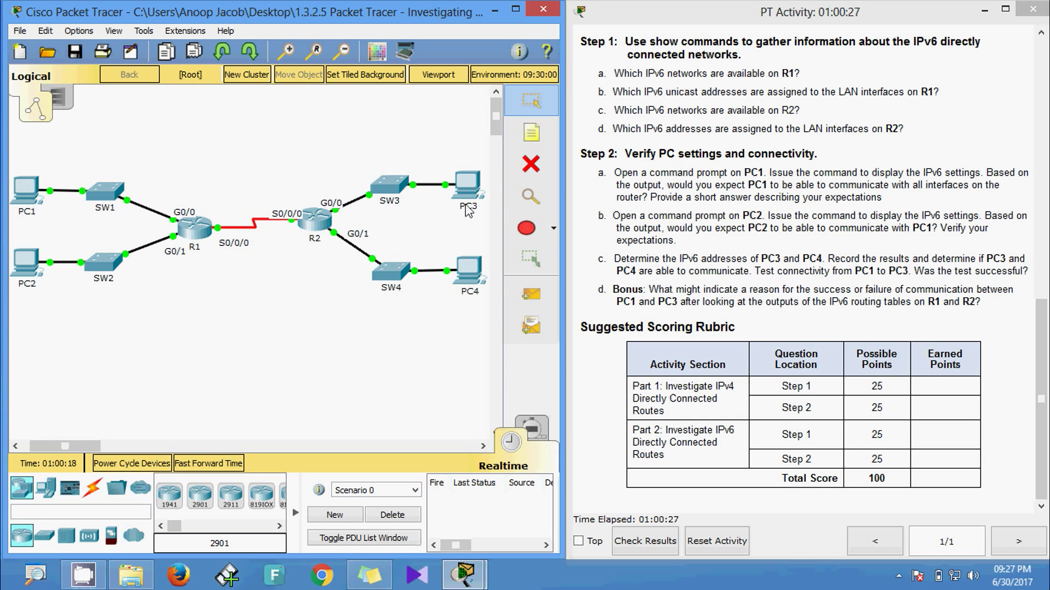
Reopen PC4's Command Prompt, copy its IPv6 address without the prefix length, and close the window
click(470, 278)
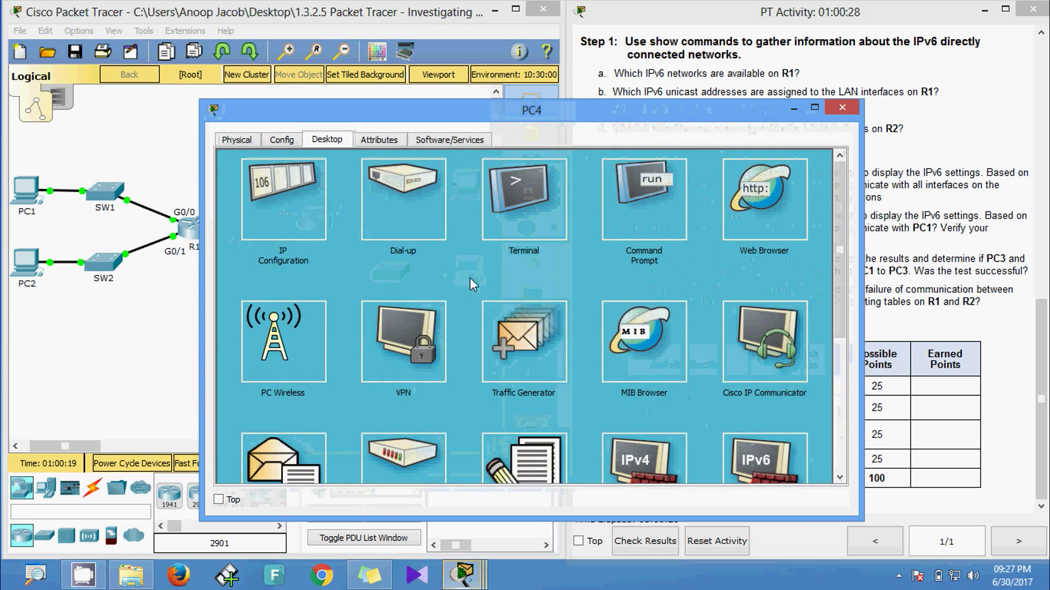
click(632, 219)
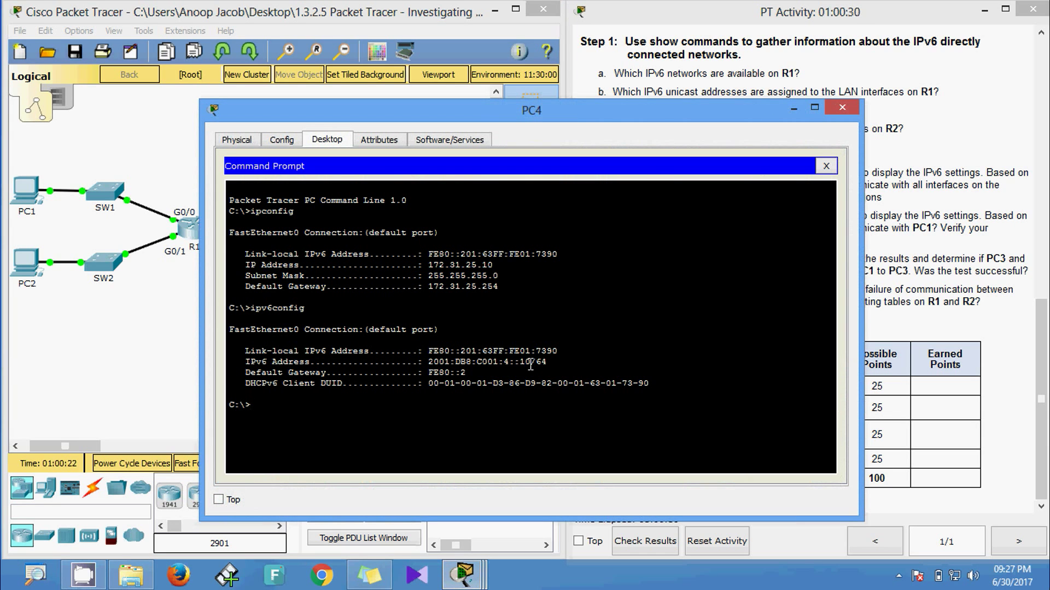
drag(509, 367, 446, 367)
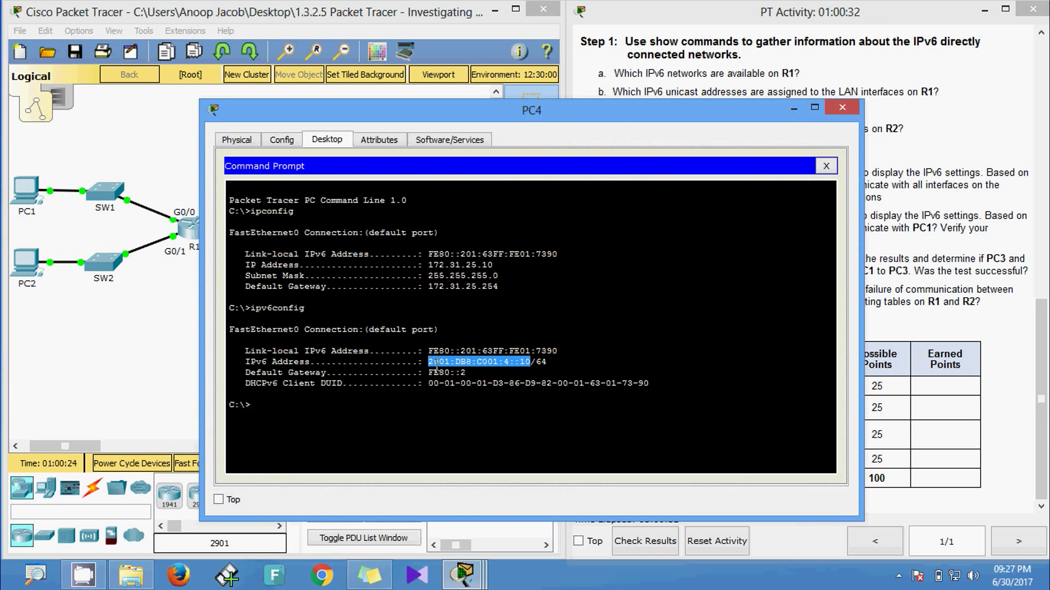
right_click(476, 370)
click(517, 371)
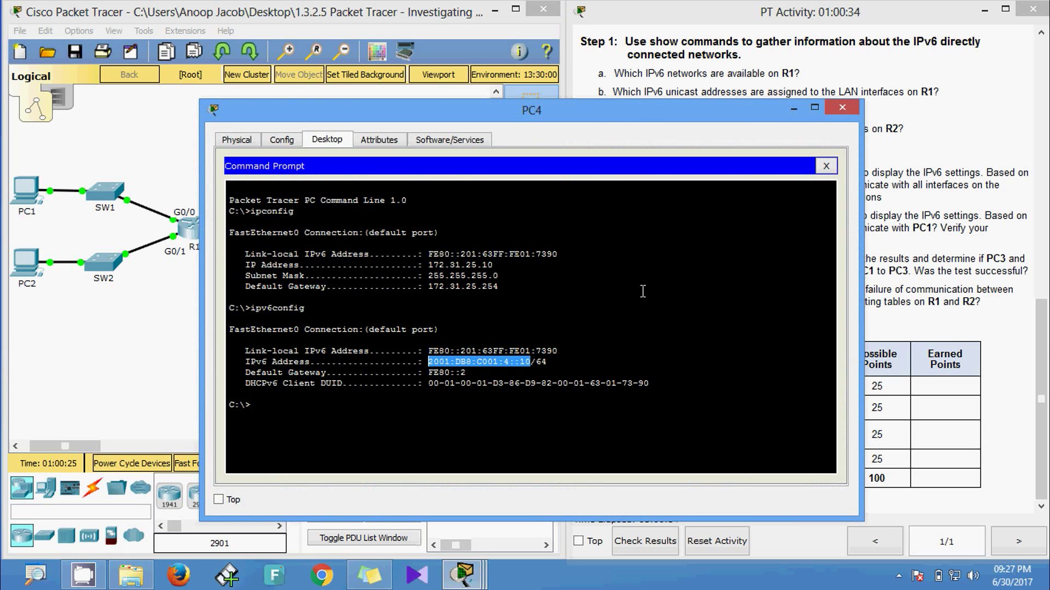
click(842, 107)
Ping PC4's IPv6 address 2001:DB8:C001:4::10 from PC3's Command Prompt
click(462, 194)
click(621, 222)
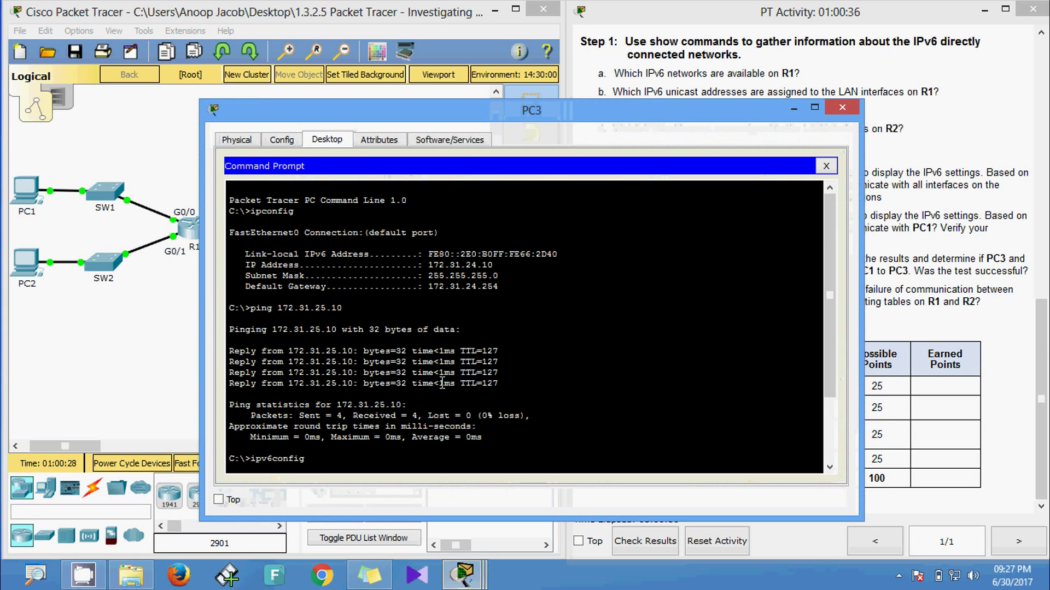
text(ipv6config)
key(Return)
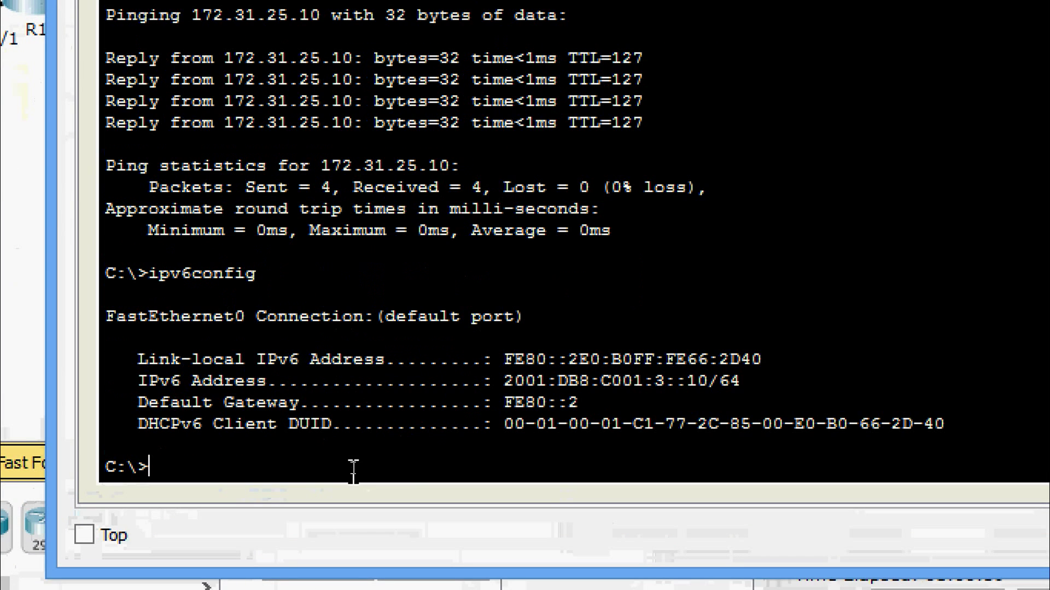
text(ping)
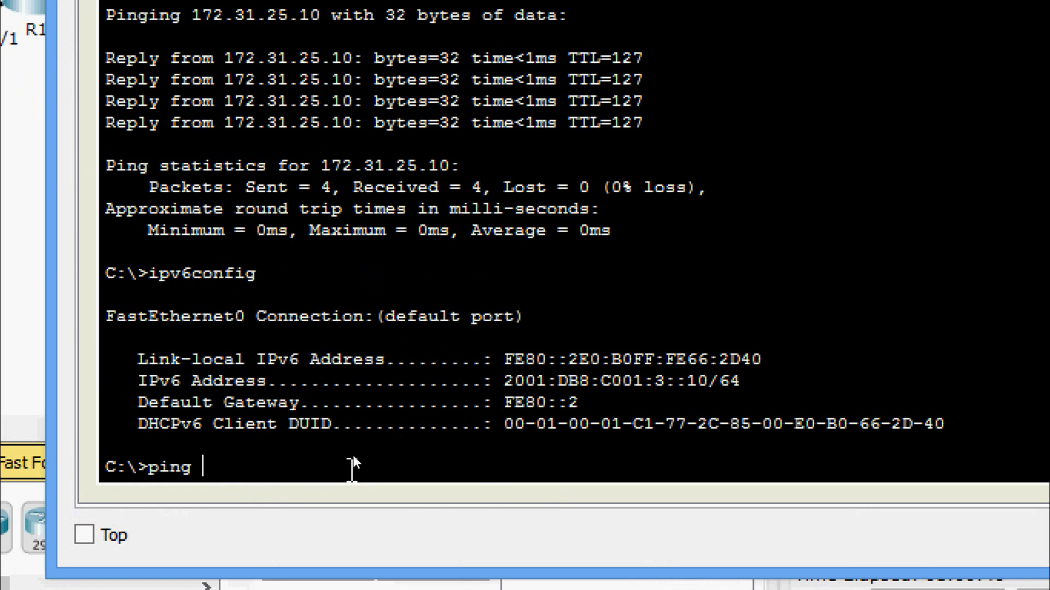
right_click(353, 462)
click(429, 498)
key(Return)
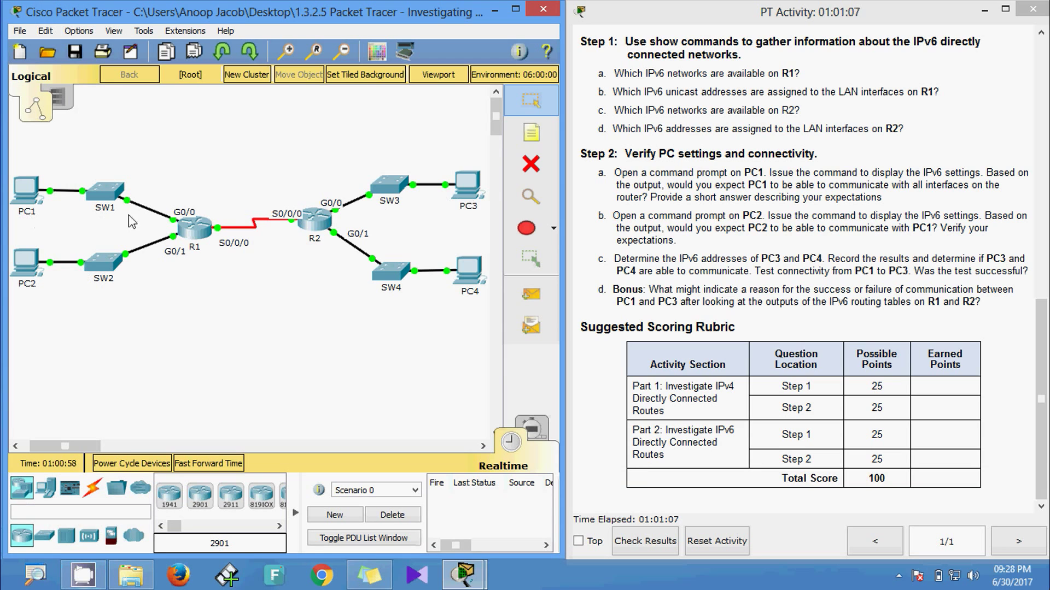
Reopen PC3's Command Prompt, copy its IPv6 address without the prefix length from the ipv6config output, and close the window
click(469, 183)
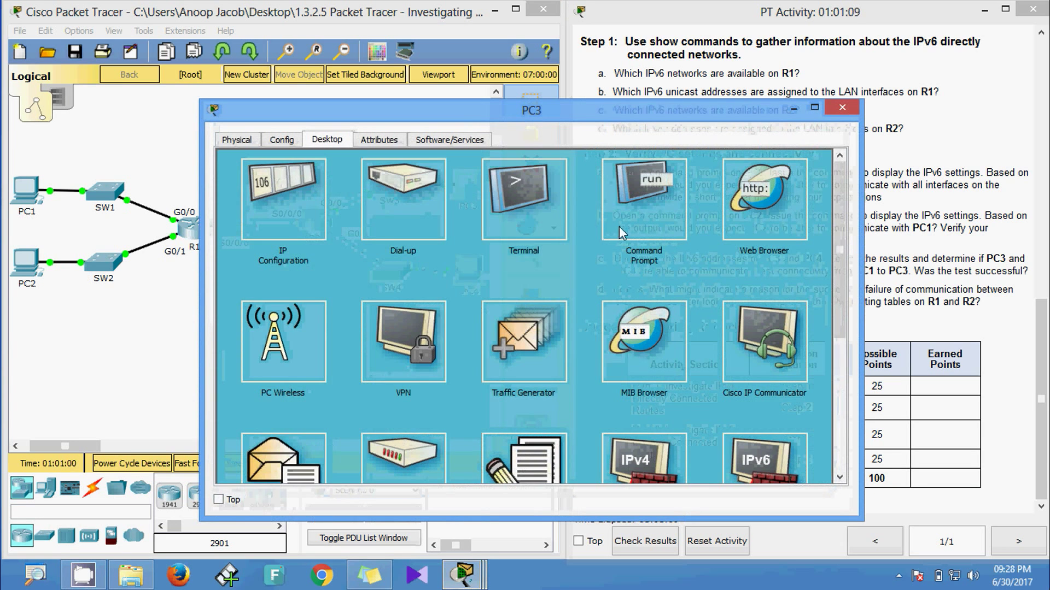
click(619, 226)
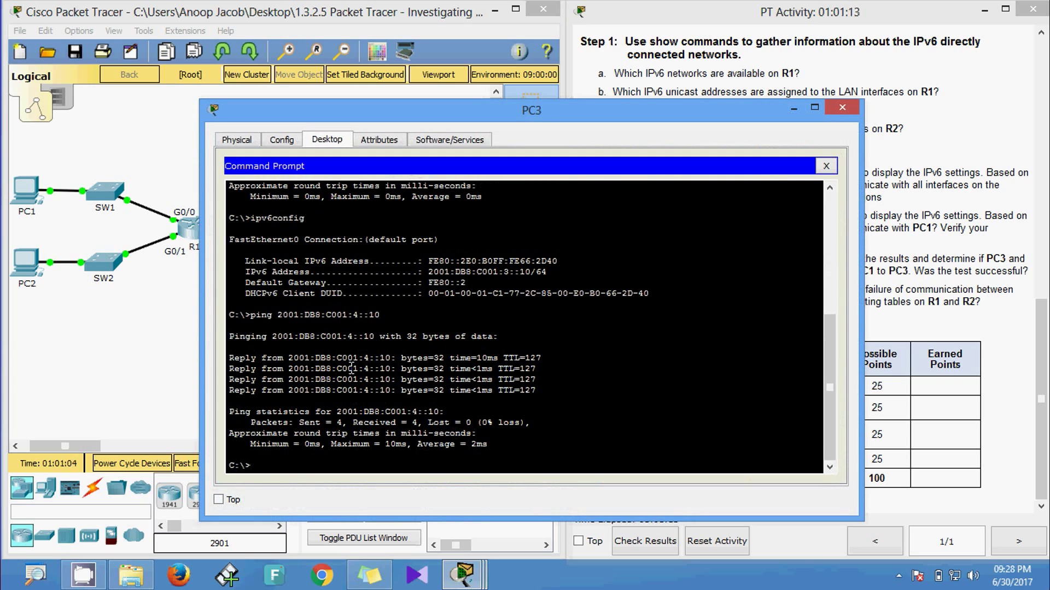
scroll(371, 368, up, 2)
drag(430, 318, 528, 321)
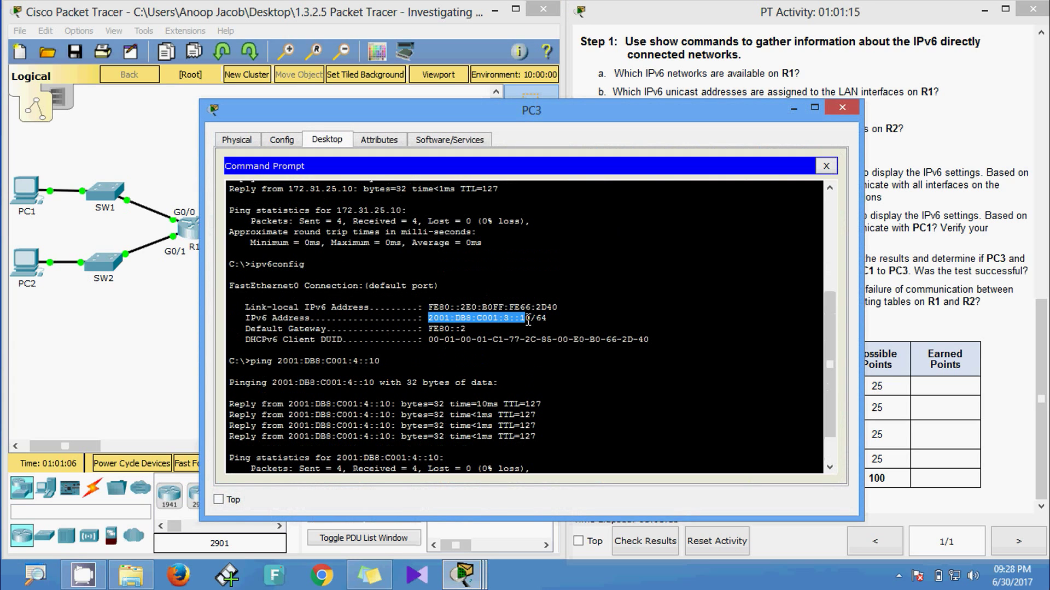
right_click(528, 321)
click(515, 329)
click(842, 108)
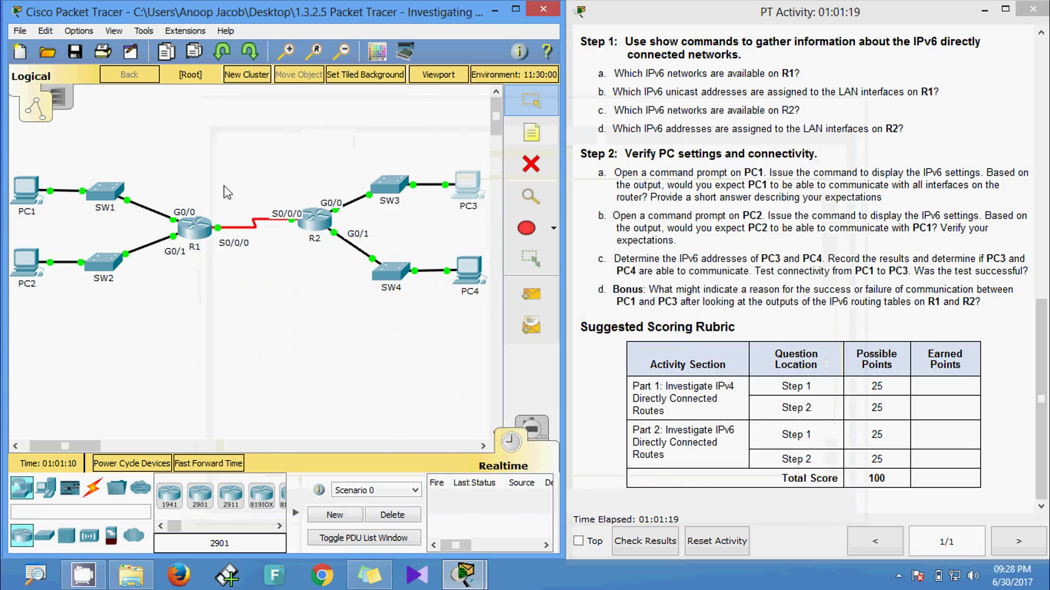
Ping PC3's copied IPv6 address from PC1's Command Prompt
click(25, 190)
click(643, 188)
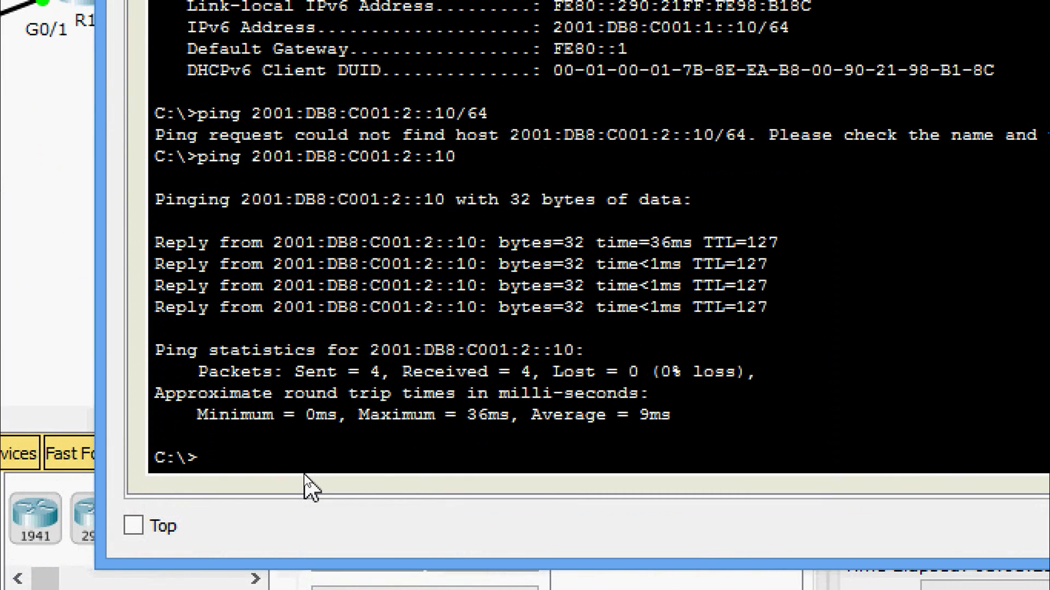
text(ng)
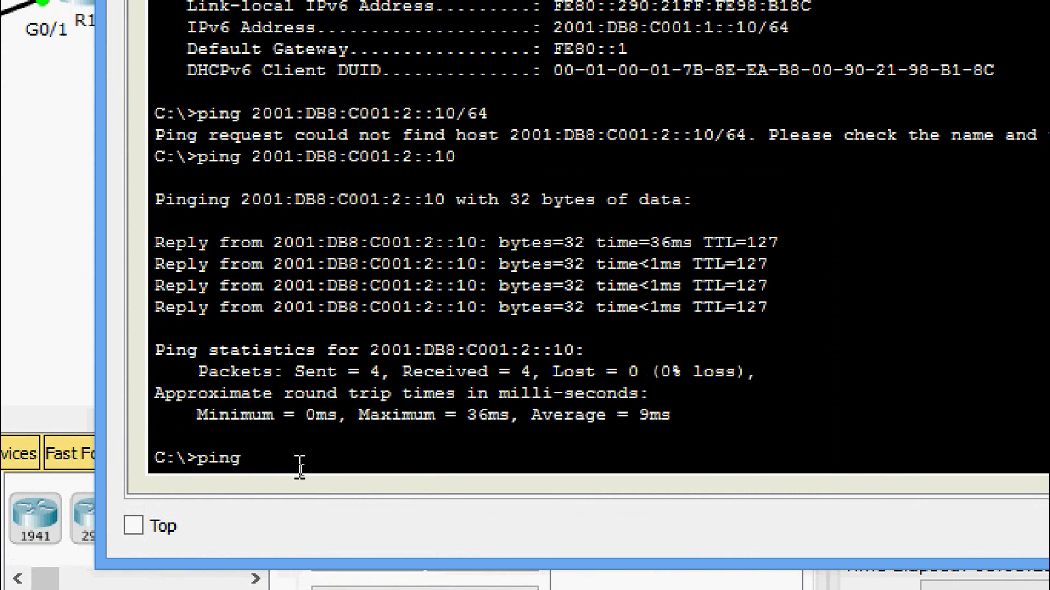
right_click(298, 463)
click(333, 517)
key(Return)
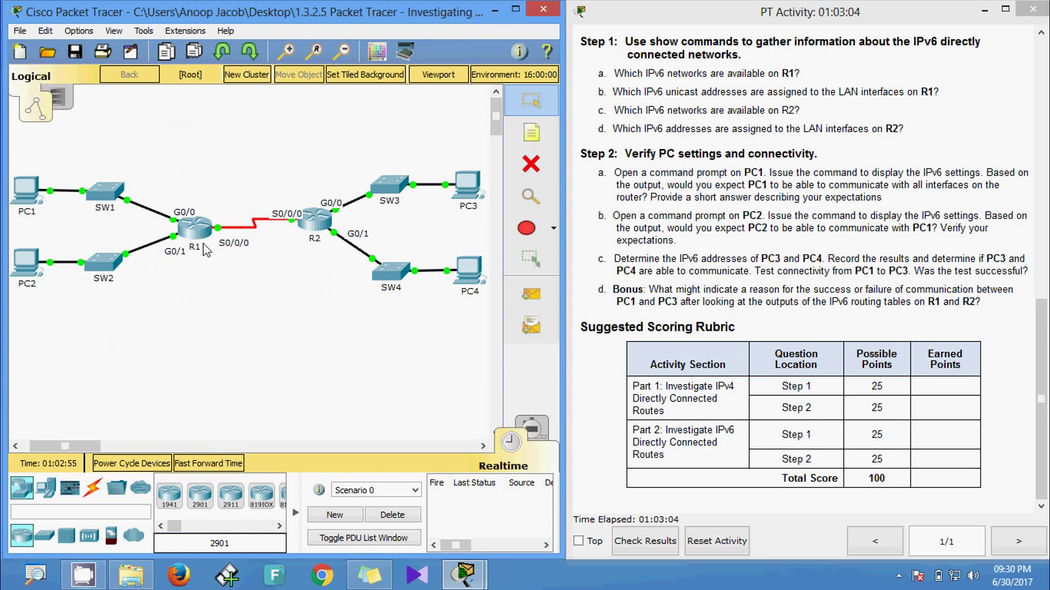
Examine the default static route and its outgoing interface in R1's show ipv6 route output, and close R1's window
click(203, 245)
scroll(473, 305, up, 3)
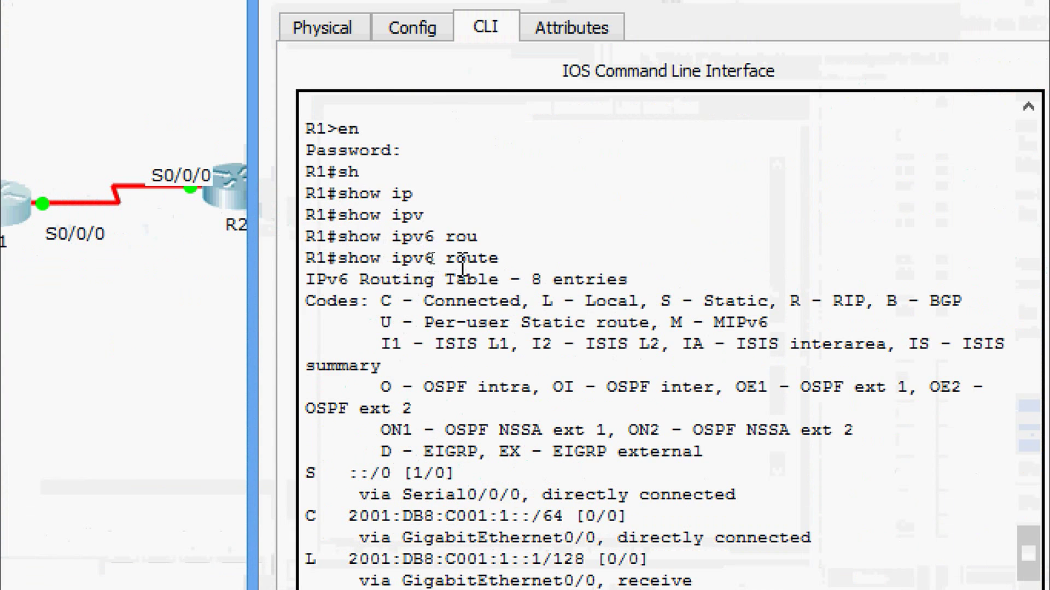
scroll(535, 377, down, 3)
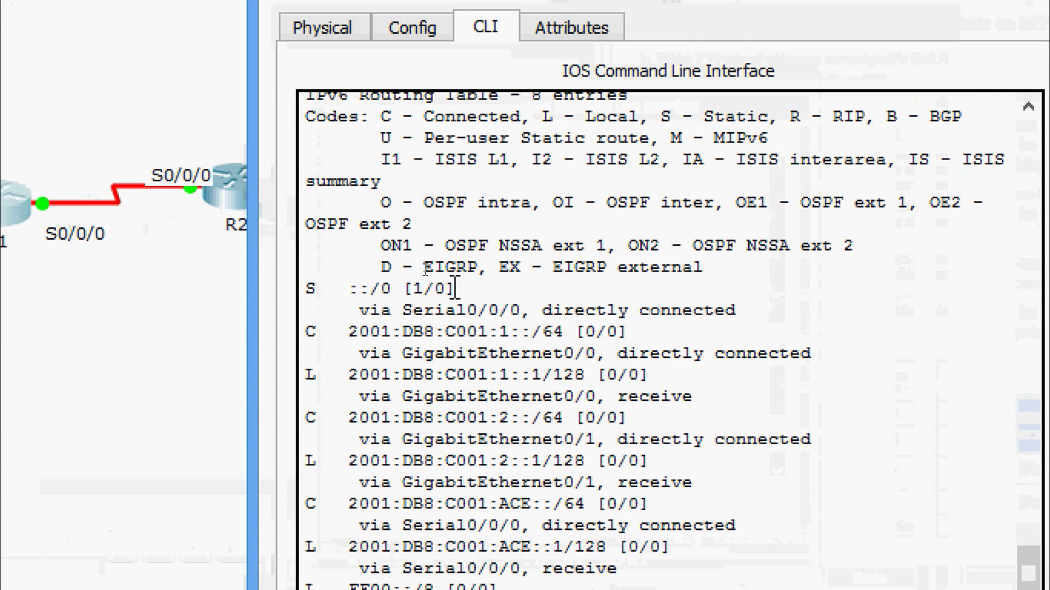
drag(456, 289, 296, 286)
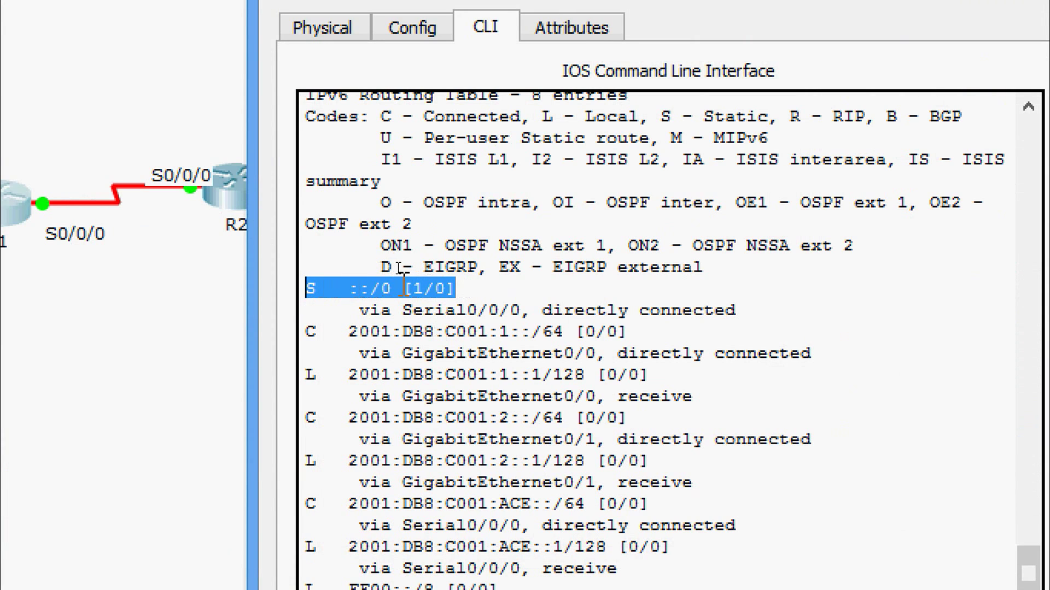
drag(359, 310, 522, 310)
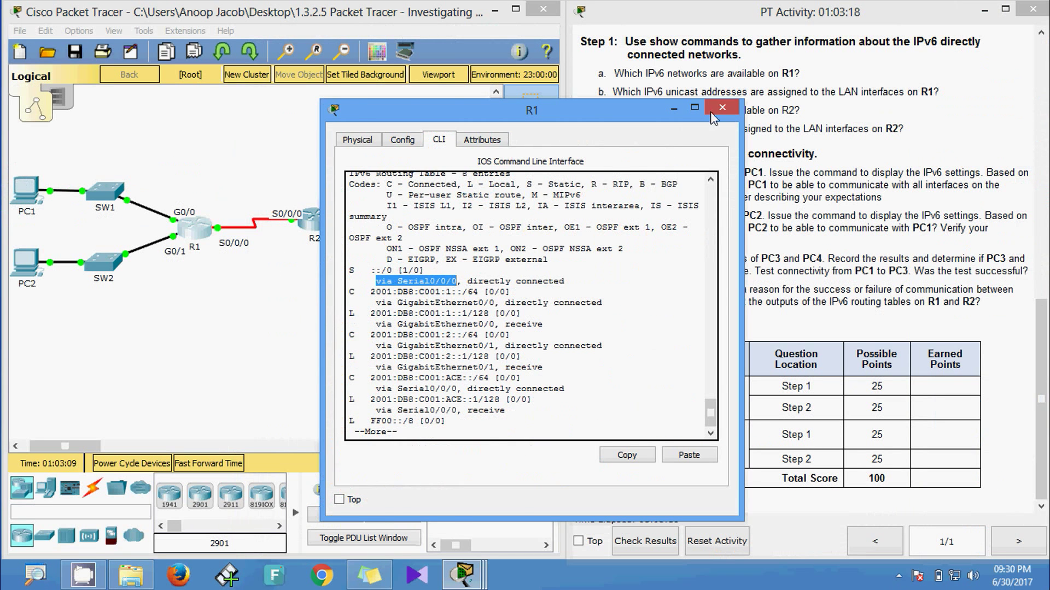
click(712, 114)
Open R2's command line and examine the routes listed in its show ipv6 route output
click(311, 221)
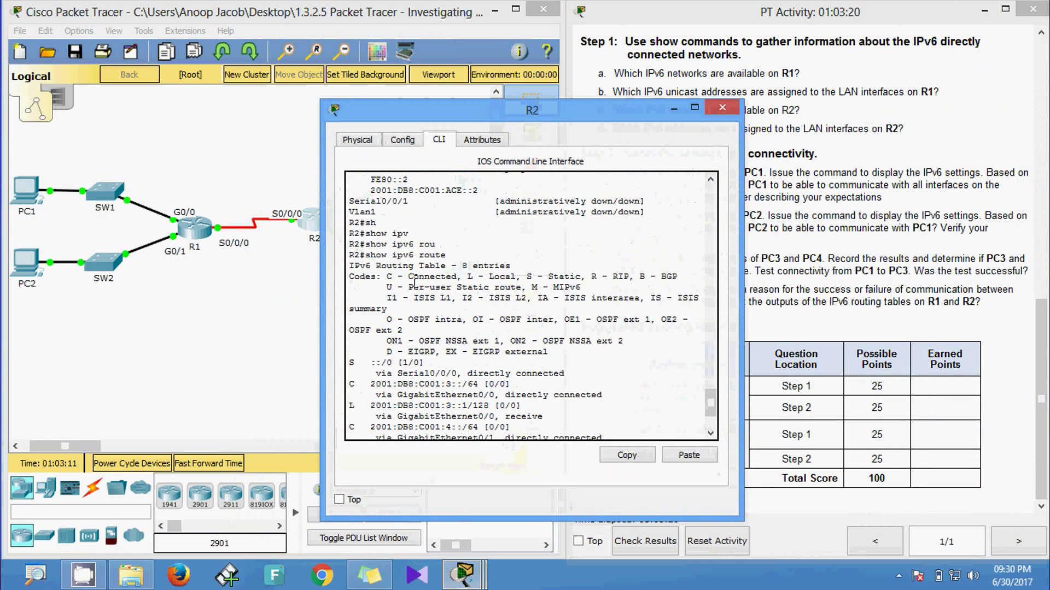
scroll(414, 281, up, 2)
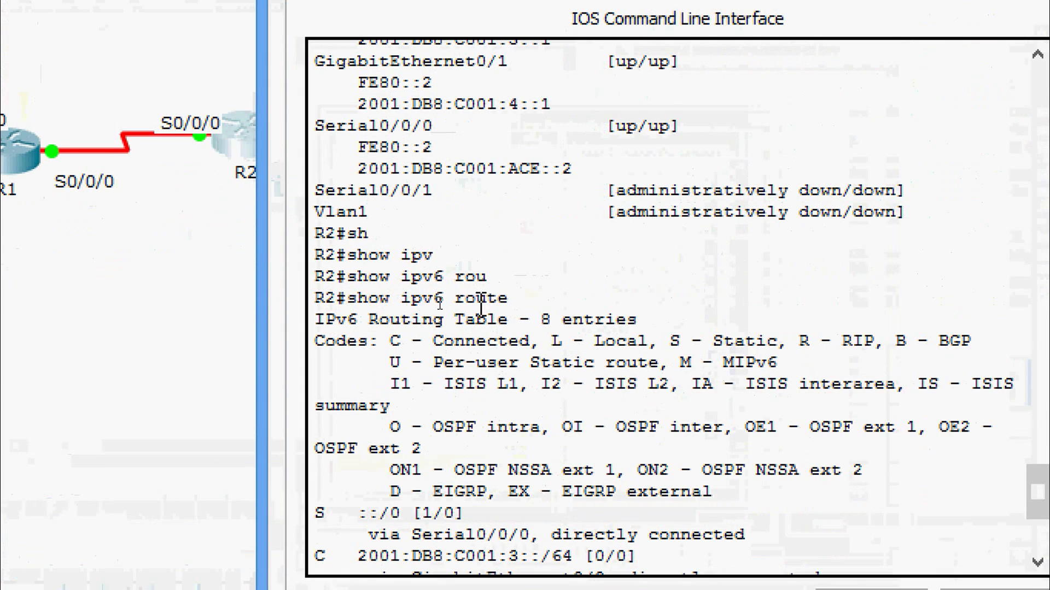
drag(508, 298, 347, 298)
scroll(414, 425, down, 3)
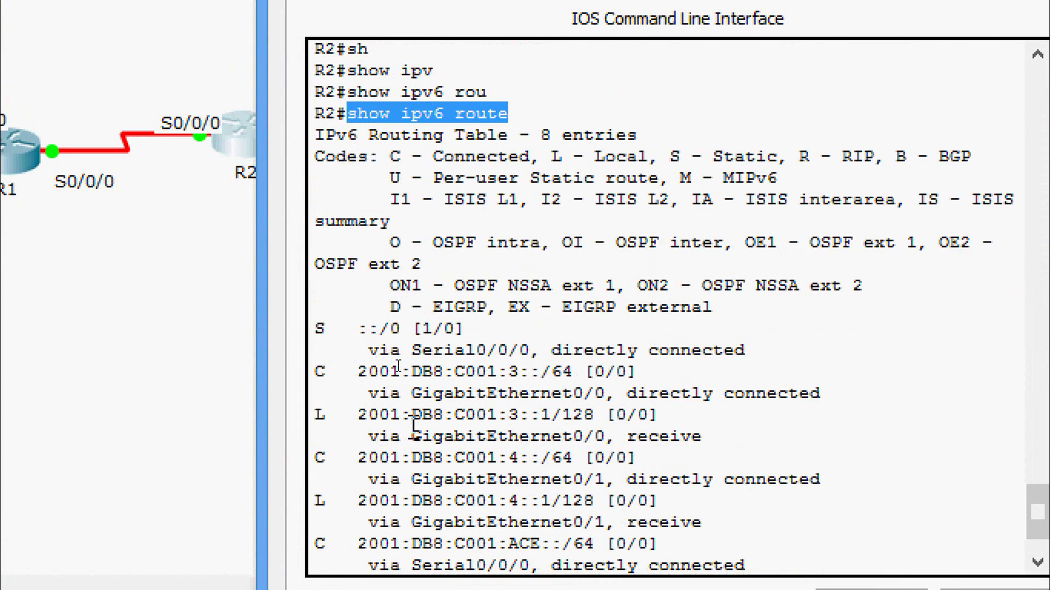
scroll(414, 425, down, 2)
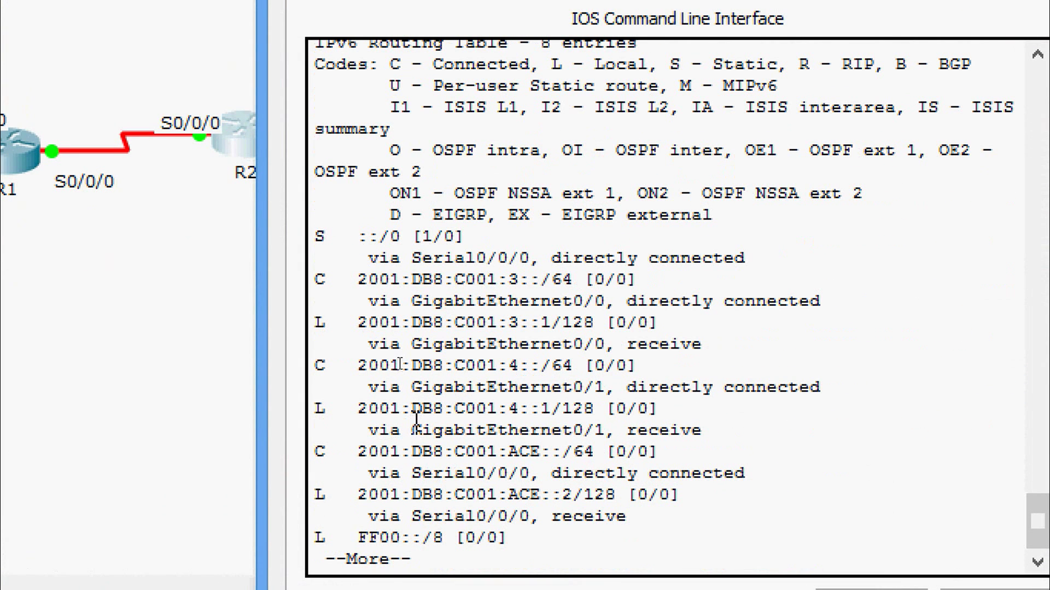